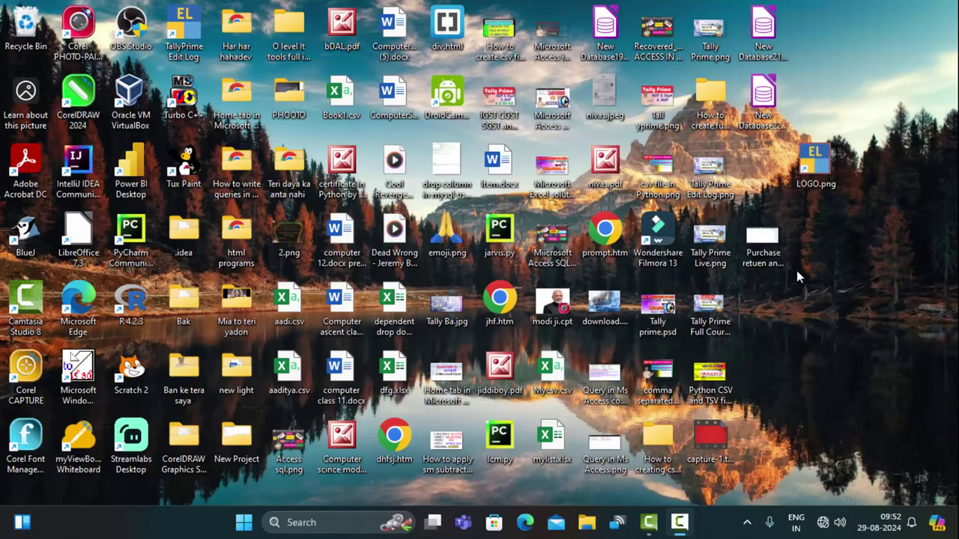
Refresh the desktop repeatedly from its right-click menu.
right_click(837, 261)
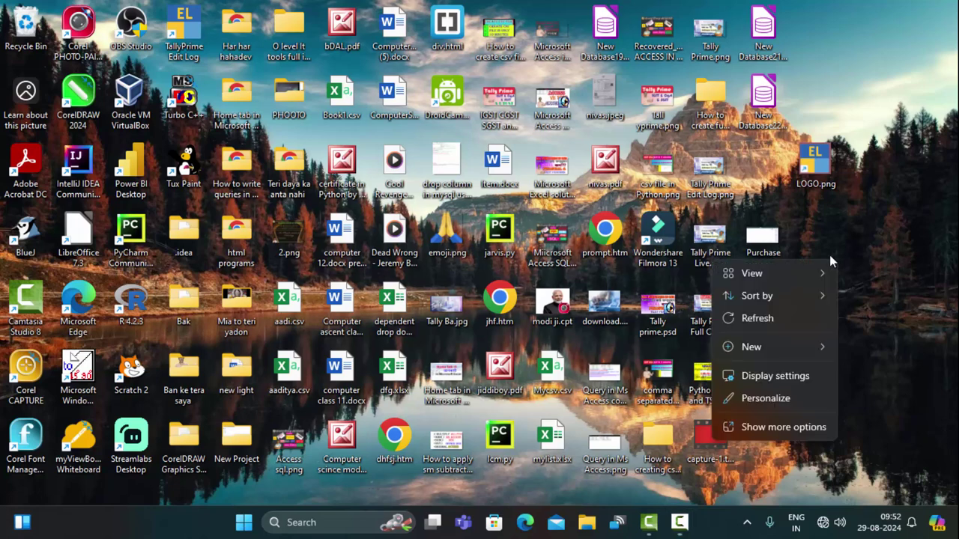
left_click(764, 324)
right_click(808, 337)
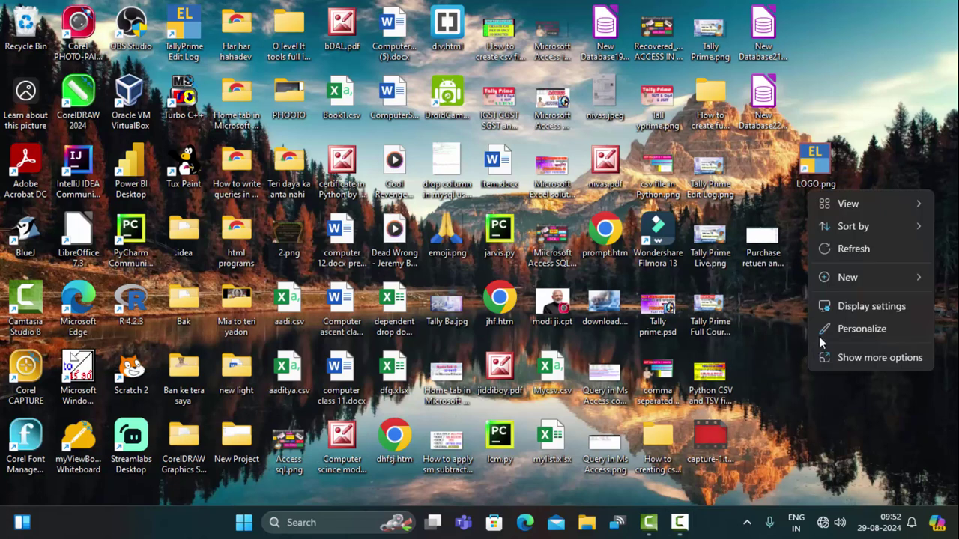
left_click(849, 247)
right_click(856, 273)
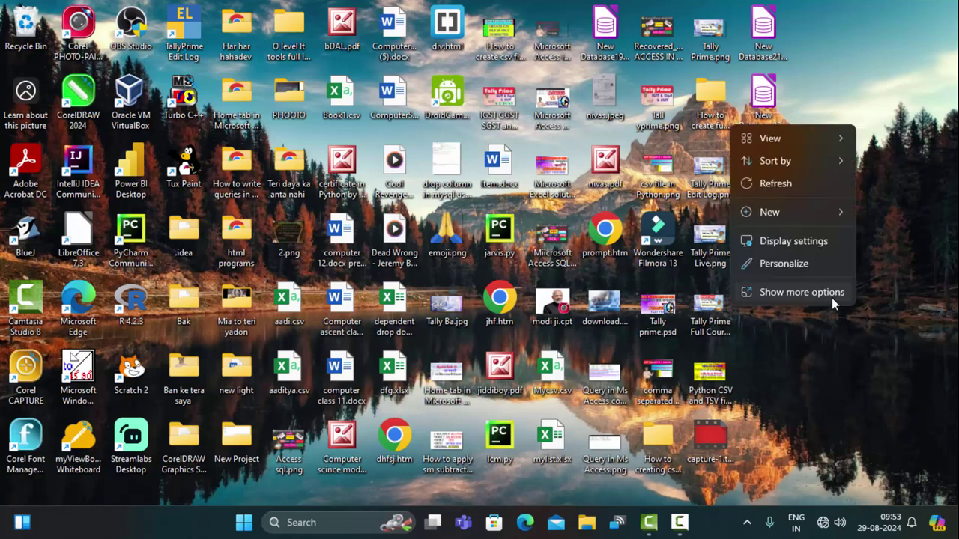
left_click(807, 183)
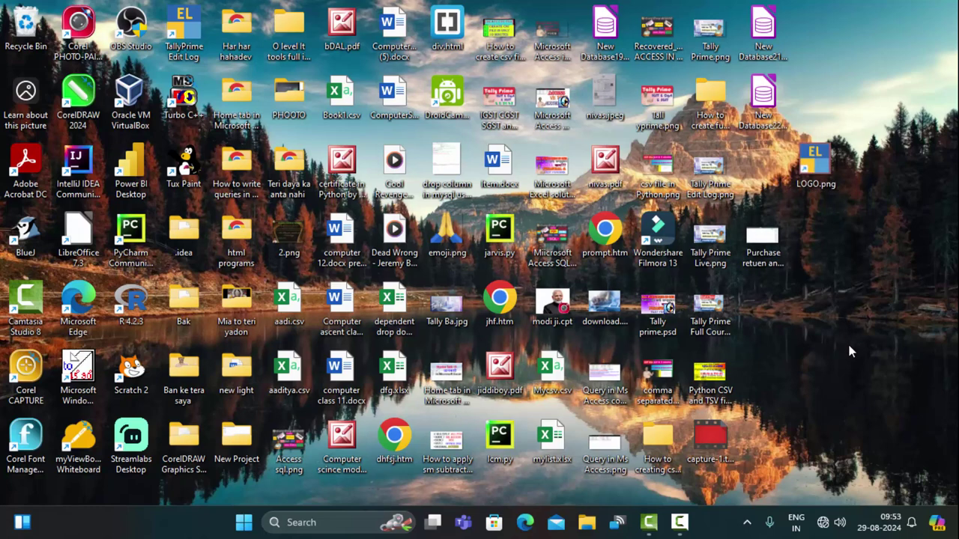
right_click(847, 351)
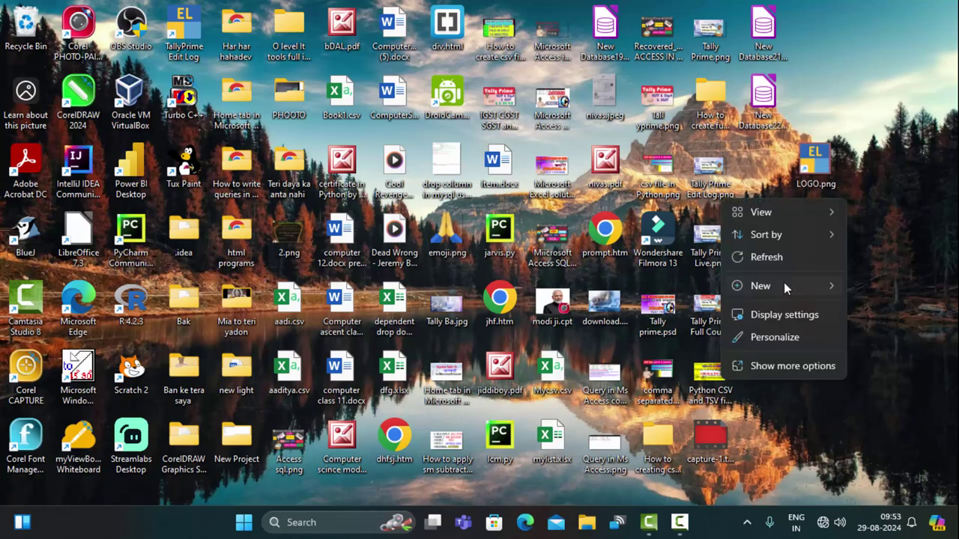
left_click(781, 262)
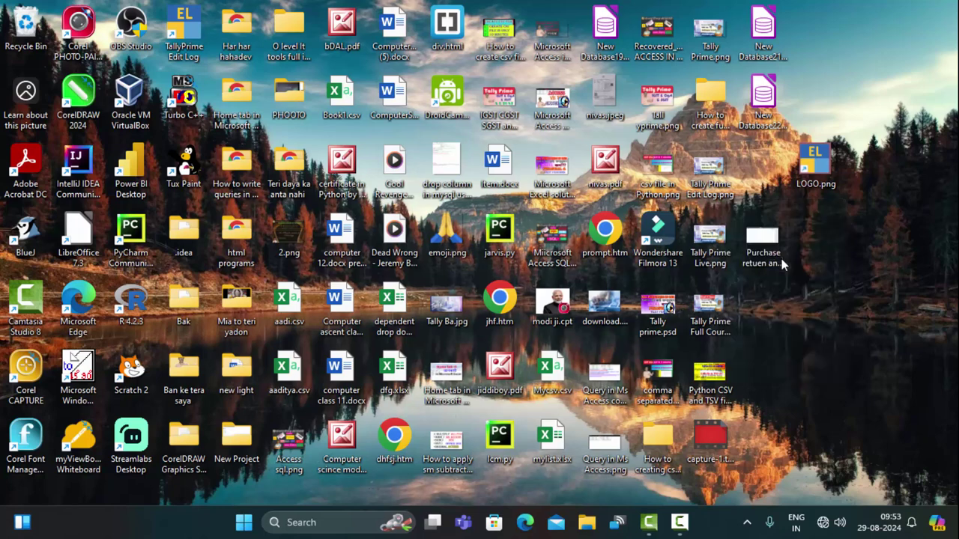
right_click(823, 385)
left_click(861, 296)
right_click(826, 285)
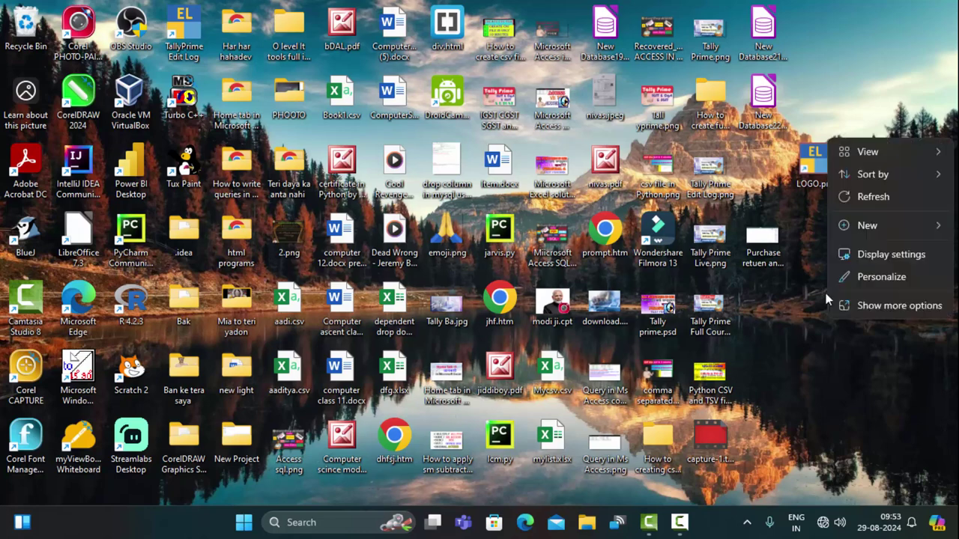
left_click(869, 196)
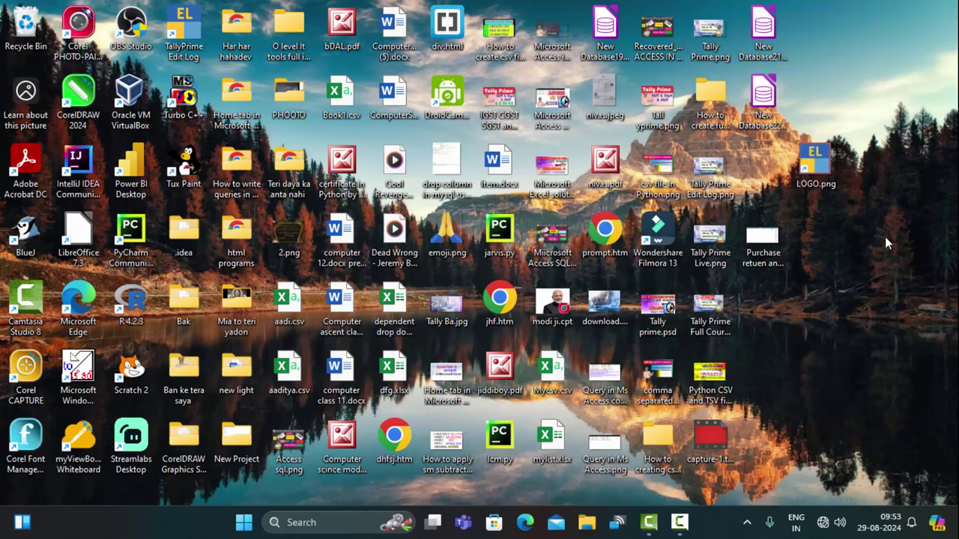
Search 'ope' in the Start menu and launch OpenOffice Base.
left_click(244, 523)
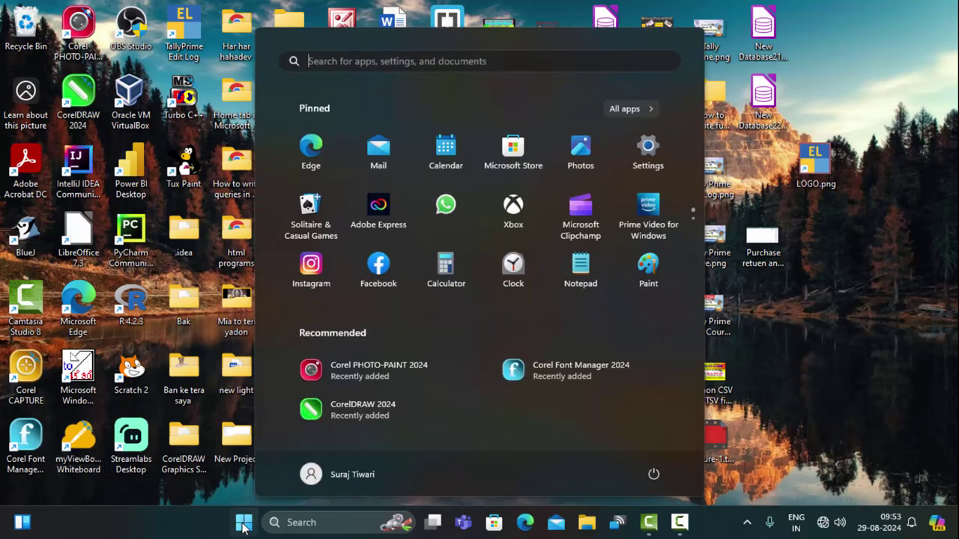
type("ope")
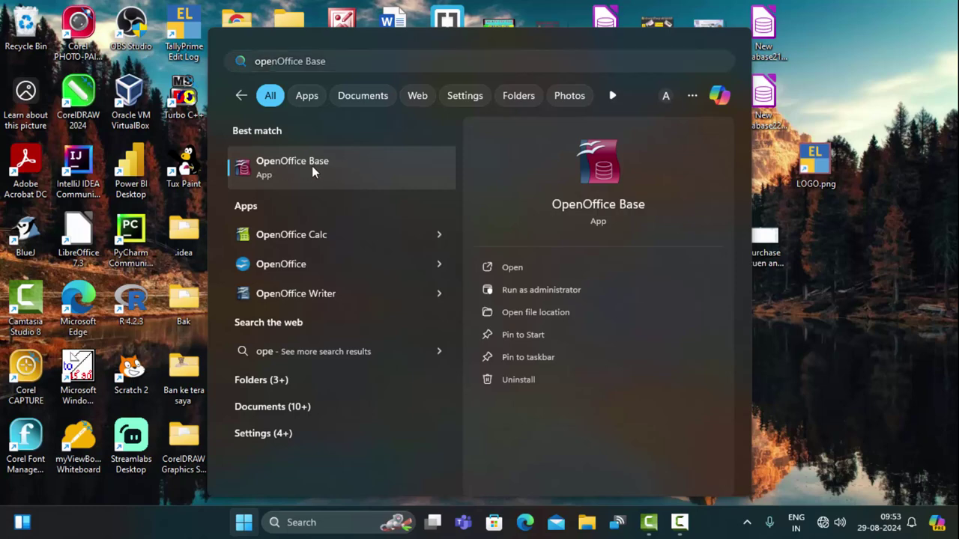
left_click(311, 166)
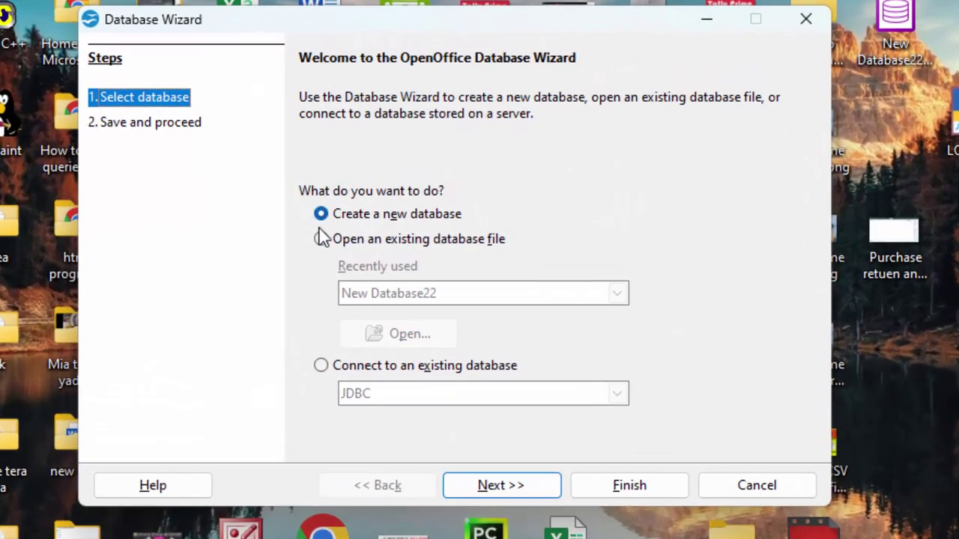
In the Database Wizard, create a new database and choose not to register it.
left_click(320, 239)
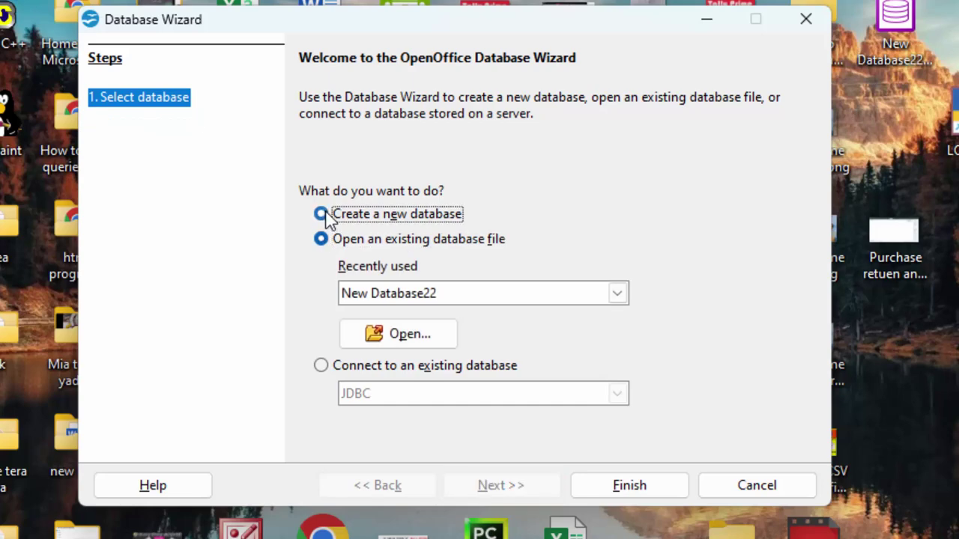
left_click(322, 214)
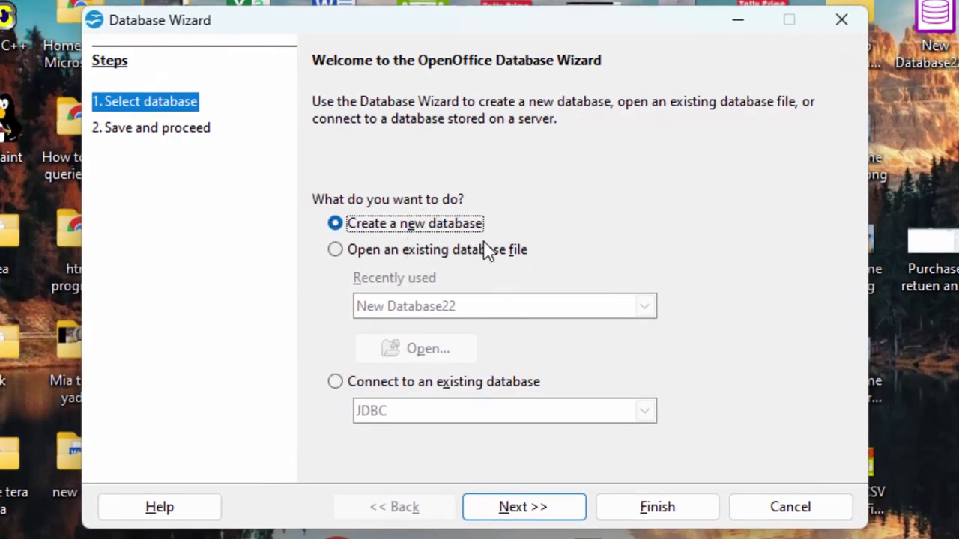
left_click(537, 511)
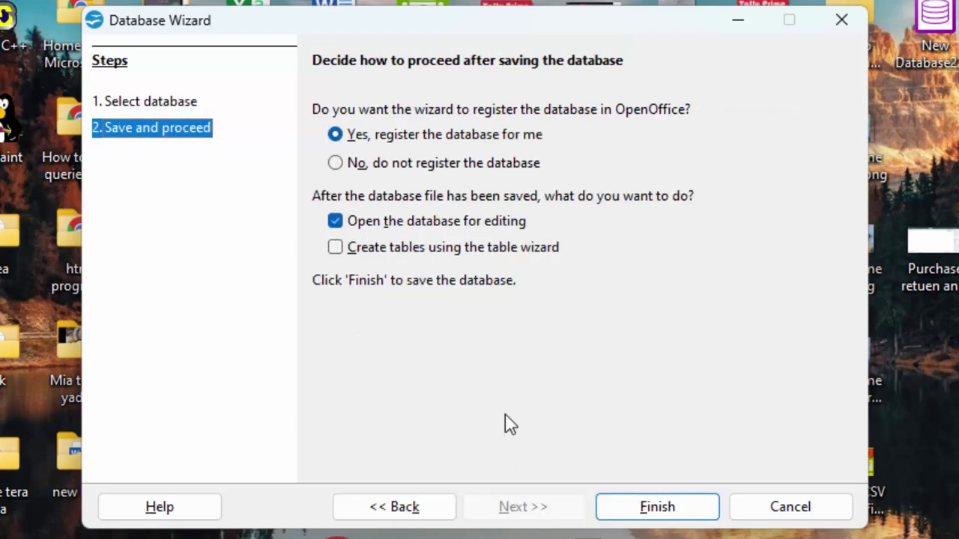
left_click(410, 165)
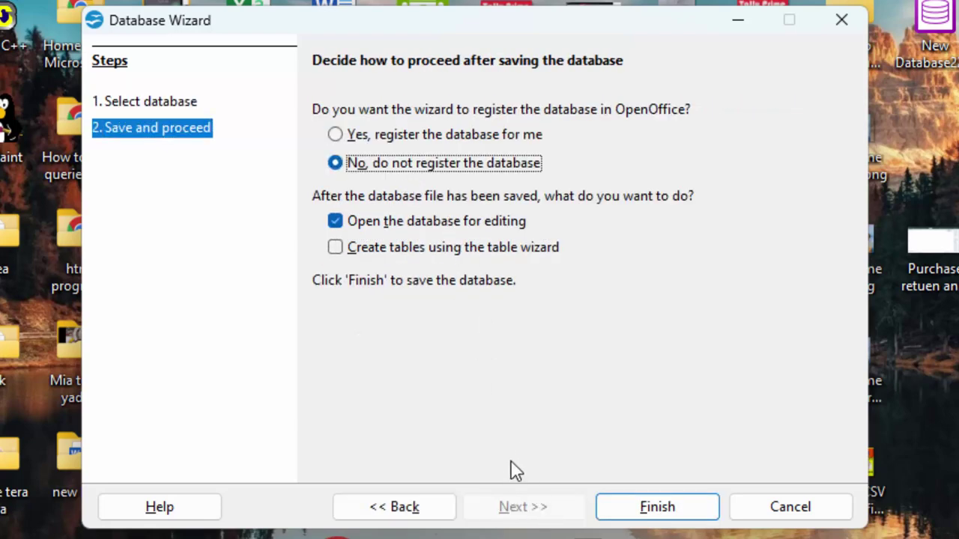
left_click(632, 516)
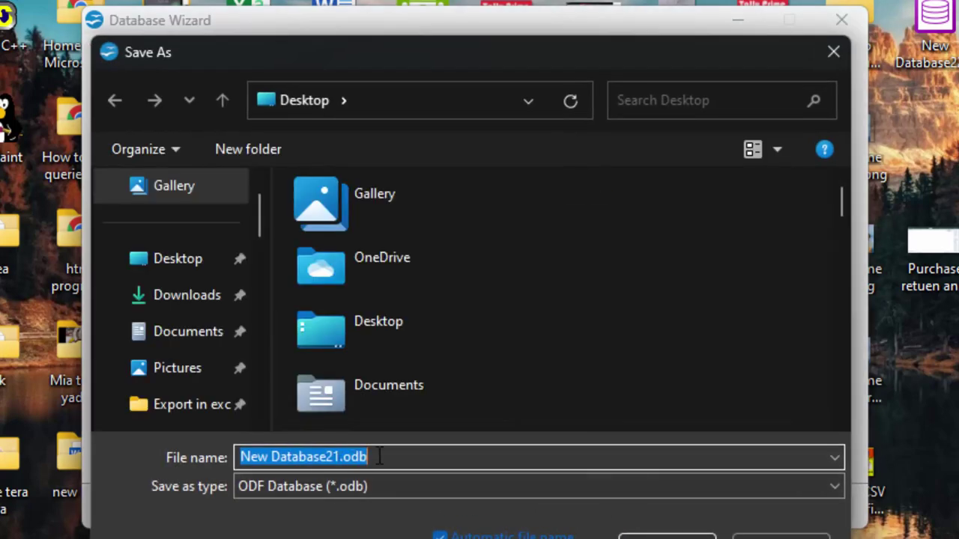
Save the new database file as StudentD.
mouse_move(379, 455)
left_mouse_down()
mouse_move(240, 463)
mouse_move(113, 449)
left_mouse_up()
key("BackSpace")
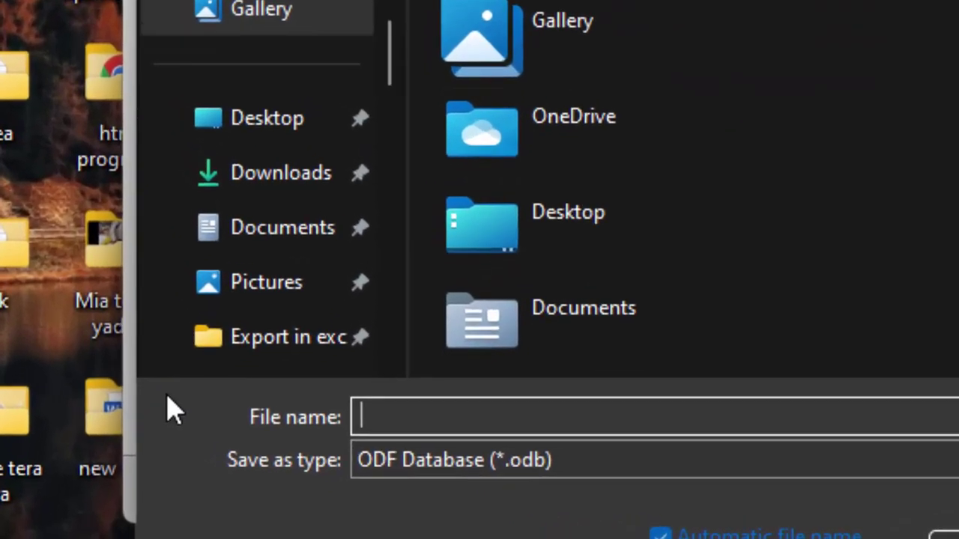
type("Stude")
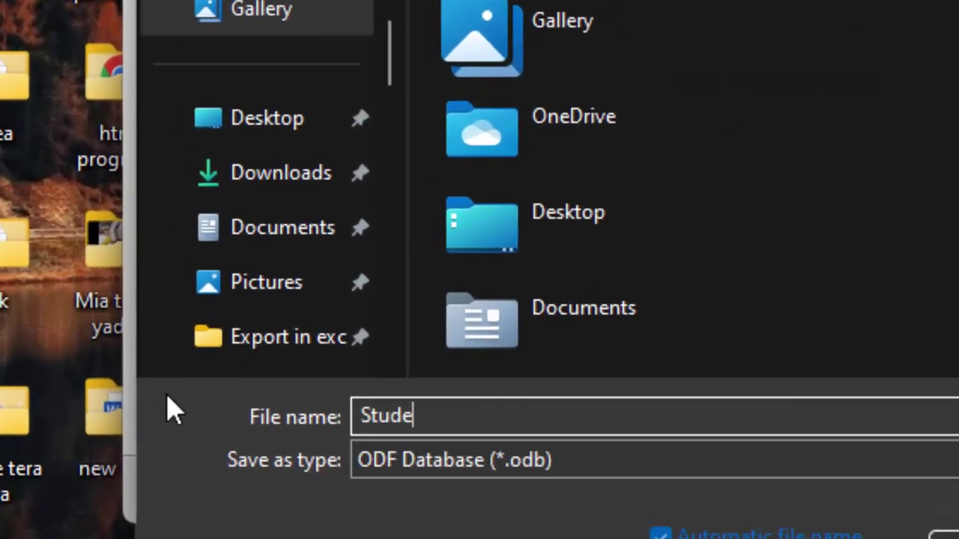
type("ntS")
key("BackSpace")
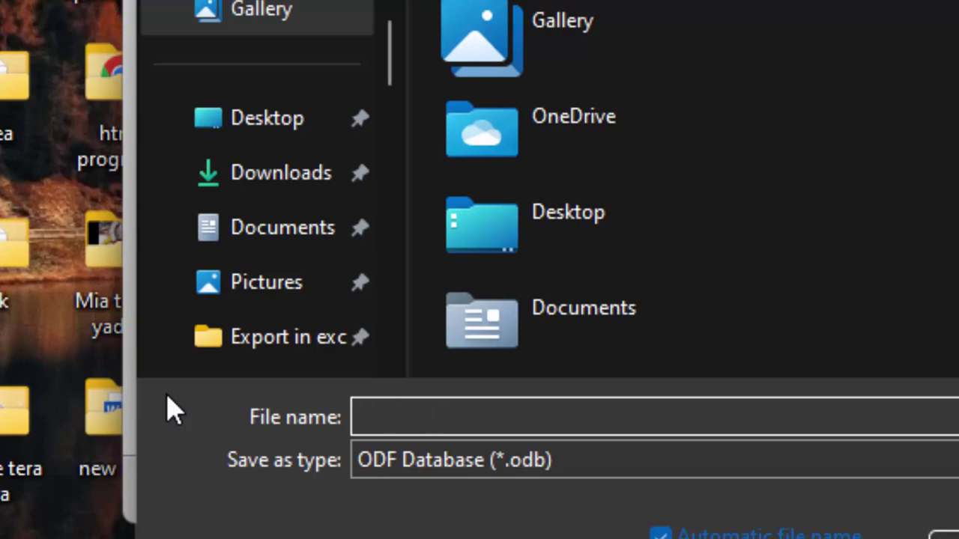
type("D")
key("Return")
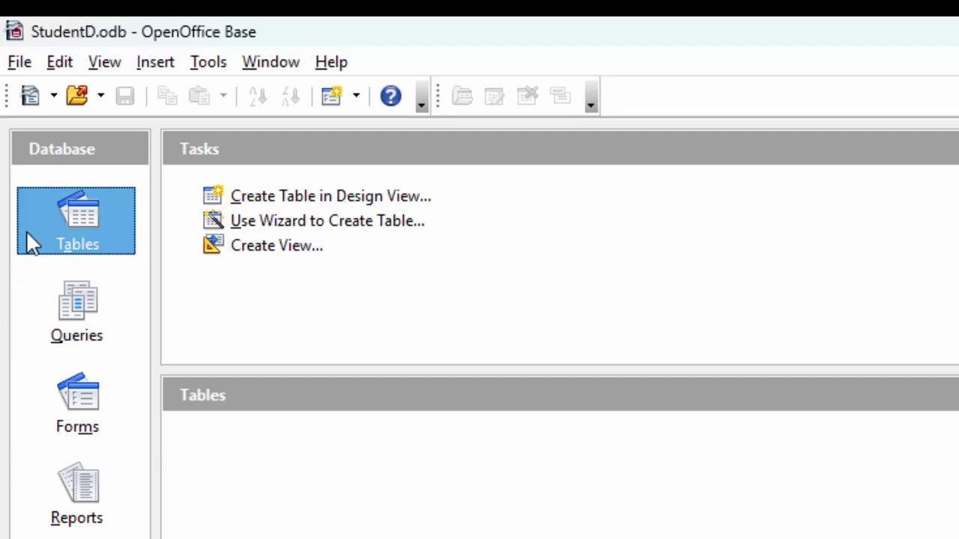
Open the Tools > SQL window and type 'create table StudentT'.
left_click(208, 63)
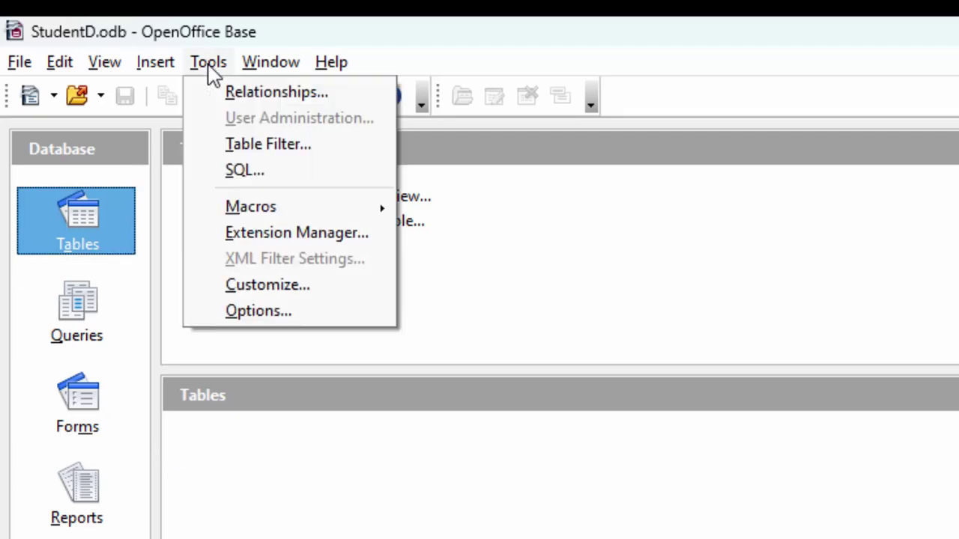
left_click(242, 172)
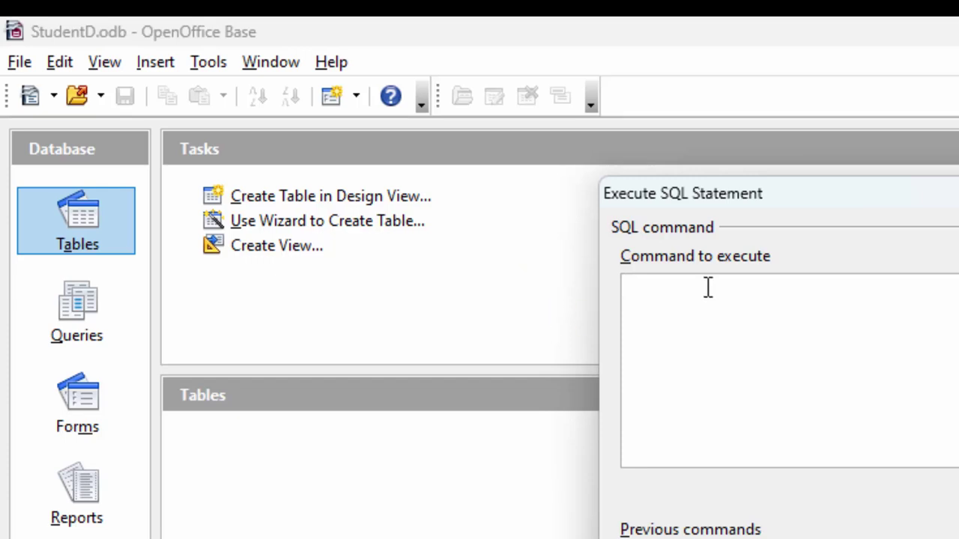
type("cr")
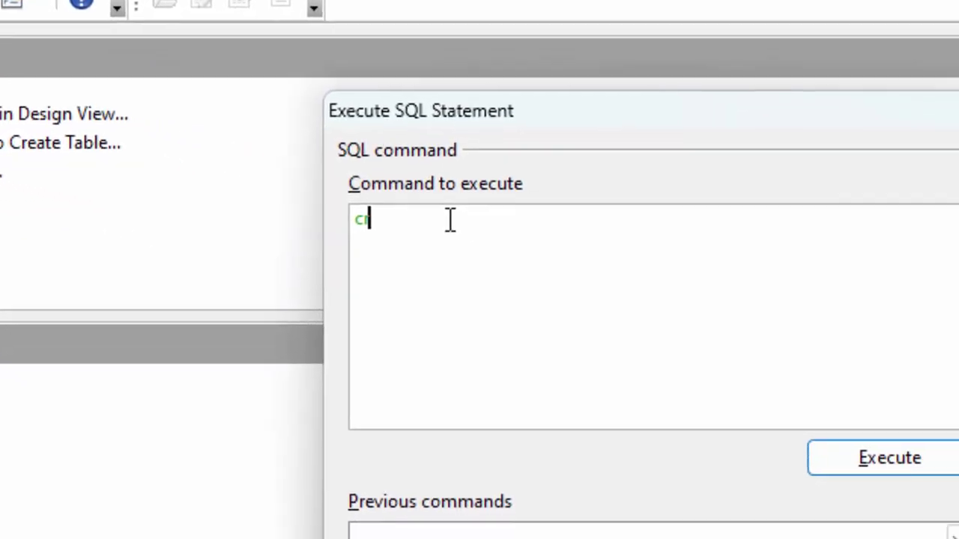
type("eate")
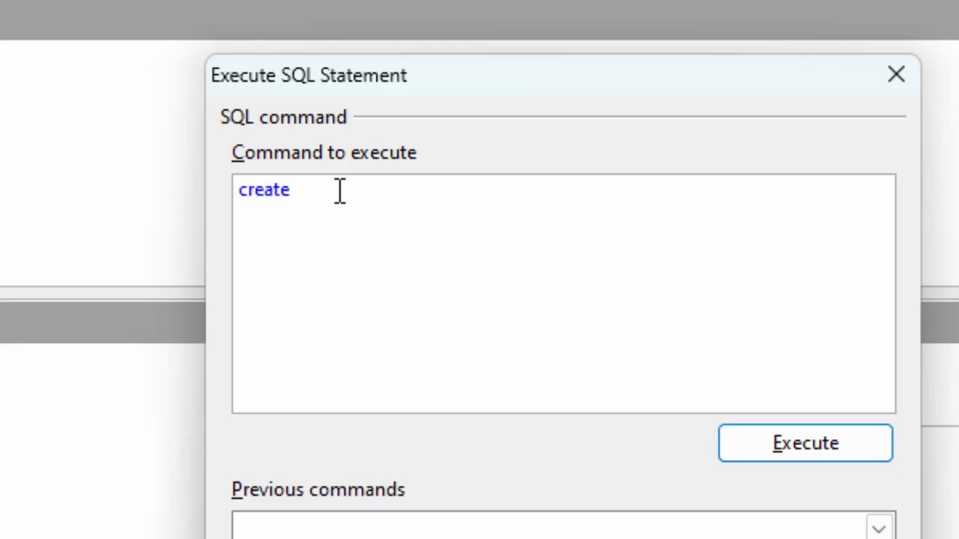
type(" St")
type("udent")
type("T")
left_click(295, 192)
type("ta")
type("ble")
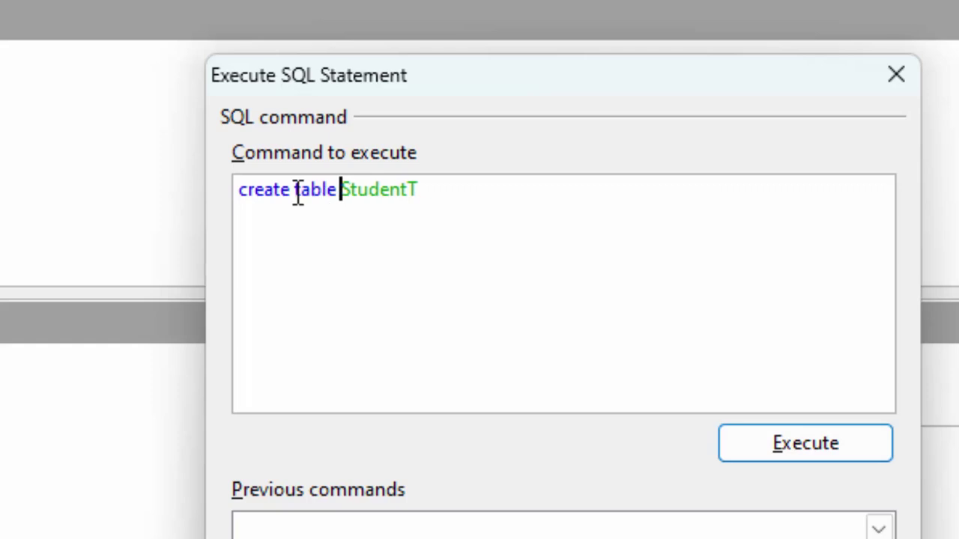
Add the columns: Roll_no int not null primary key, and Name_of_Students varchar(20).
left_click(473, 189)
type("(")
type("Rol")
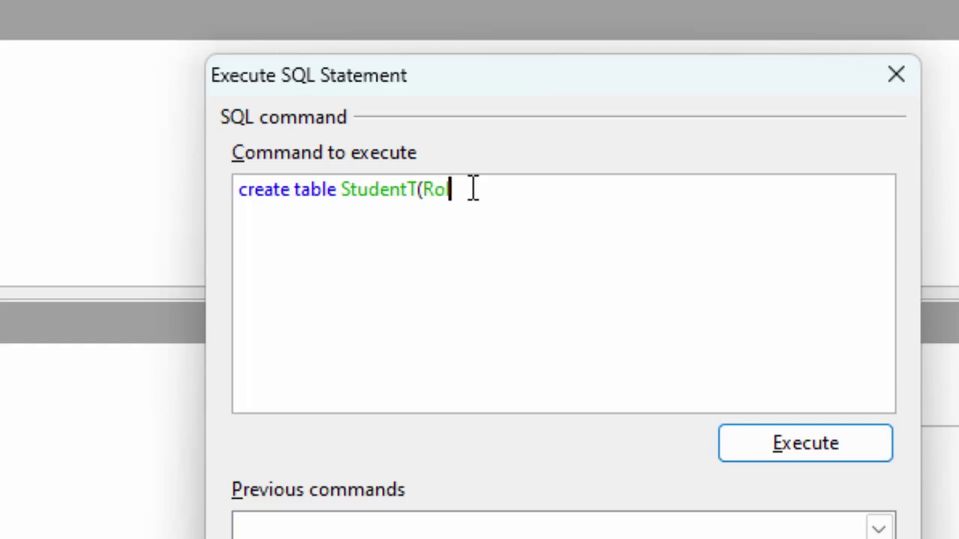
type("l_no")
type(" int")
type(" not n")
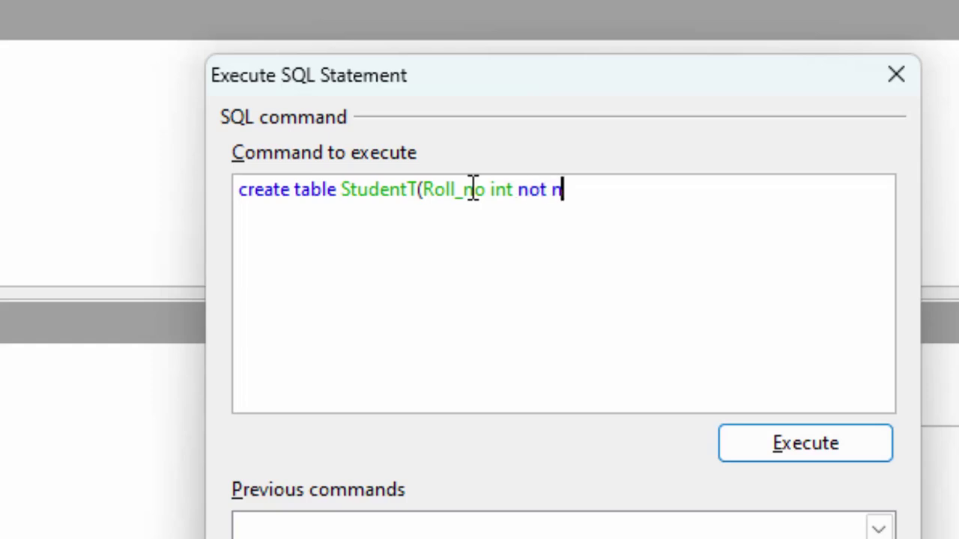
type("ull pr")
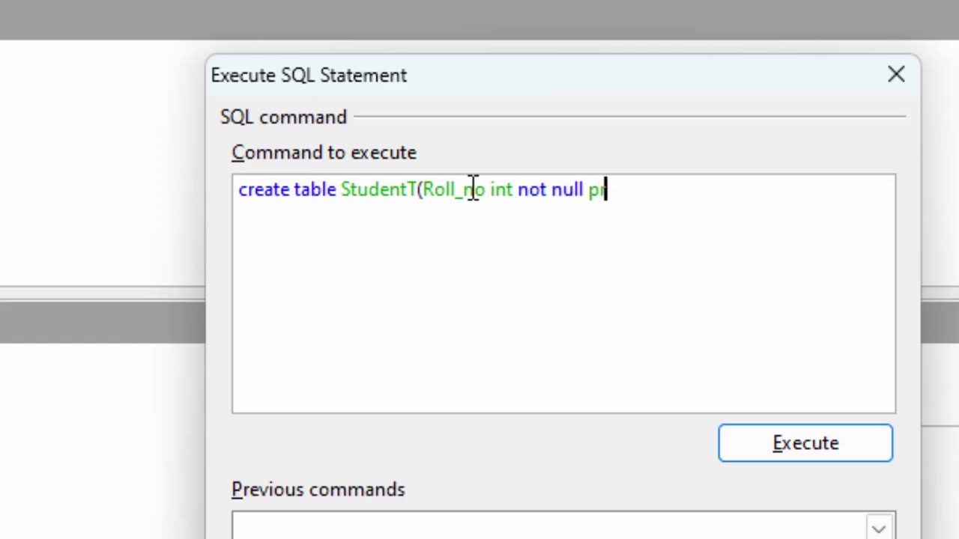
type("imar")
type("y key,")
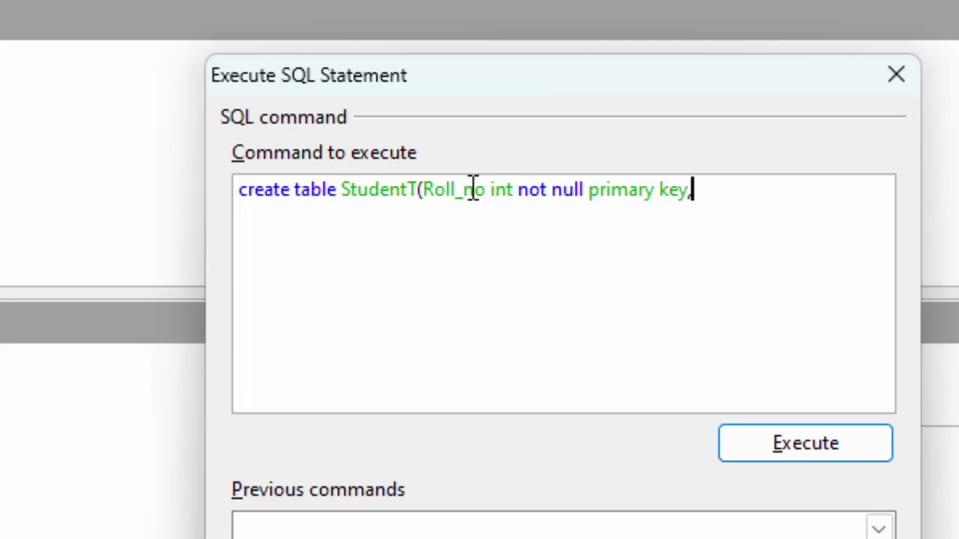
type("Na")
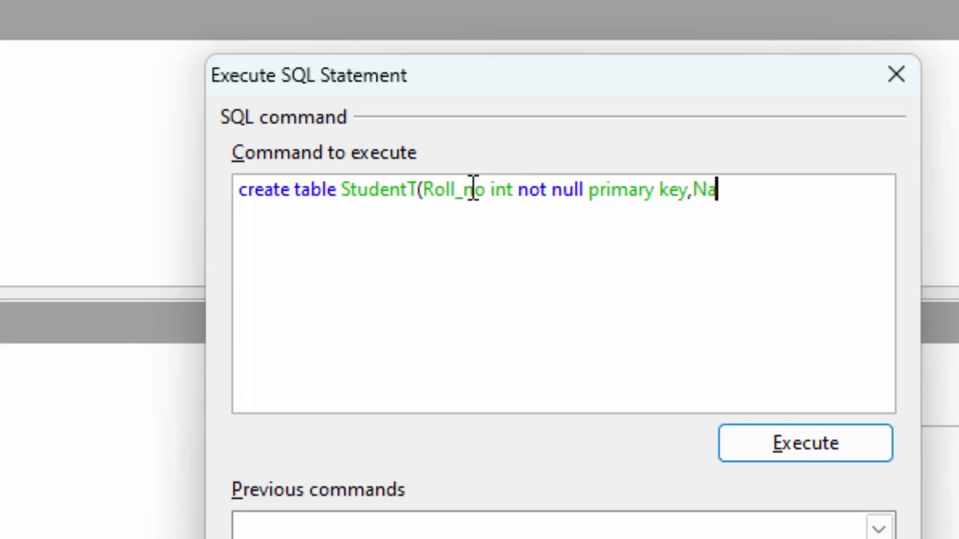
type("me_o")
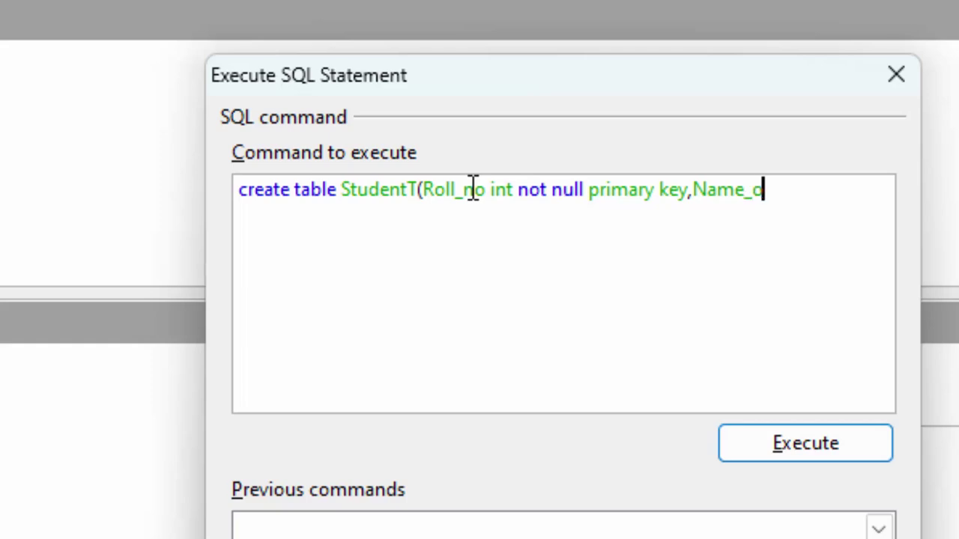
type("ff")
key("BackSpace")
type("_St")
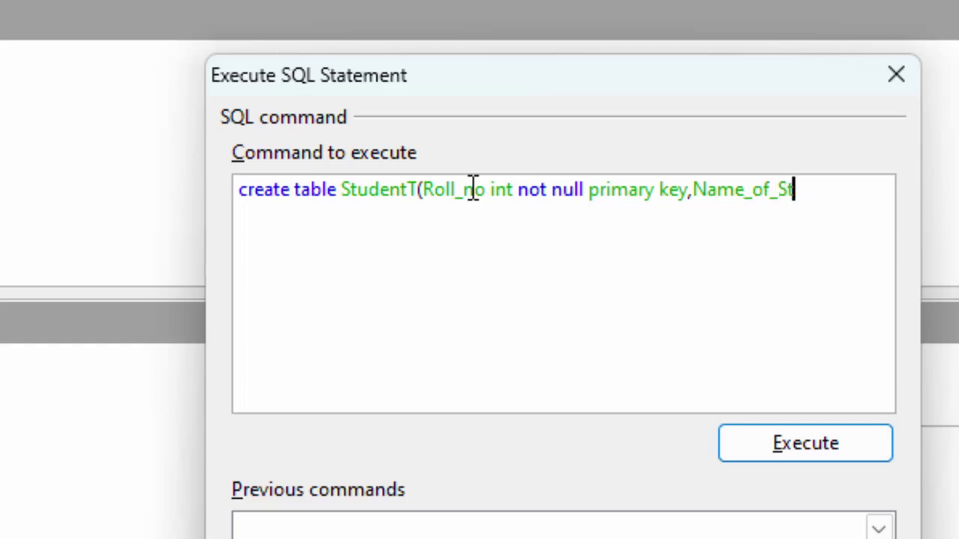
type("udent")
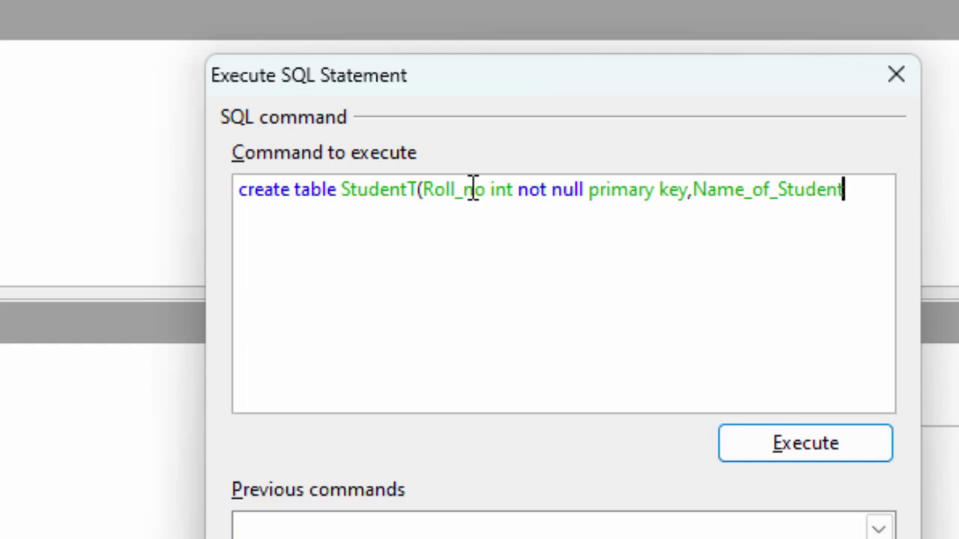
type("s")
type(" varch")
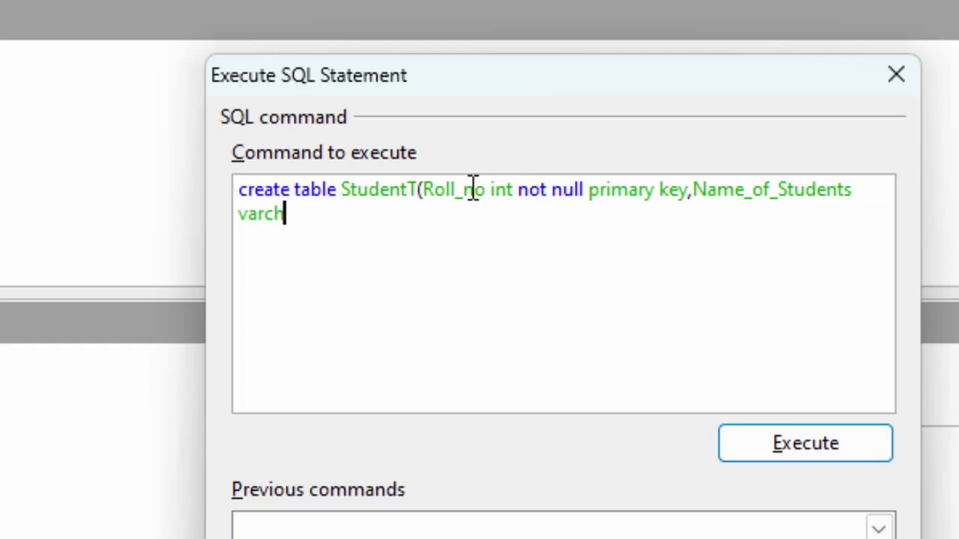
type("ar(2")
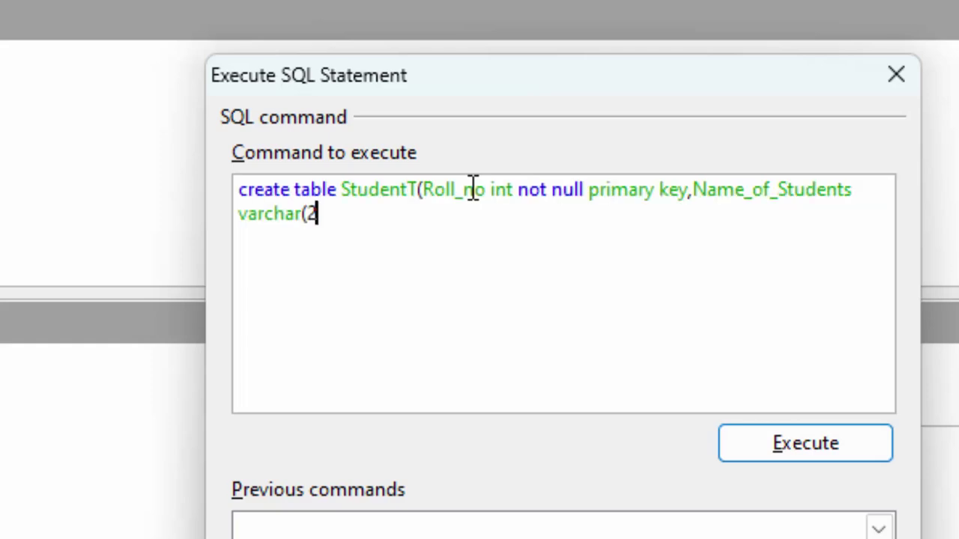
type("0")
type(")")
type(")")
type(";")
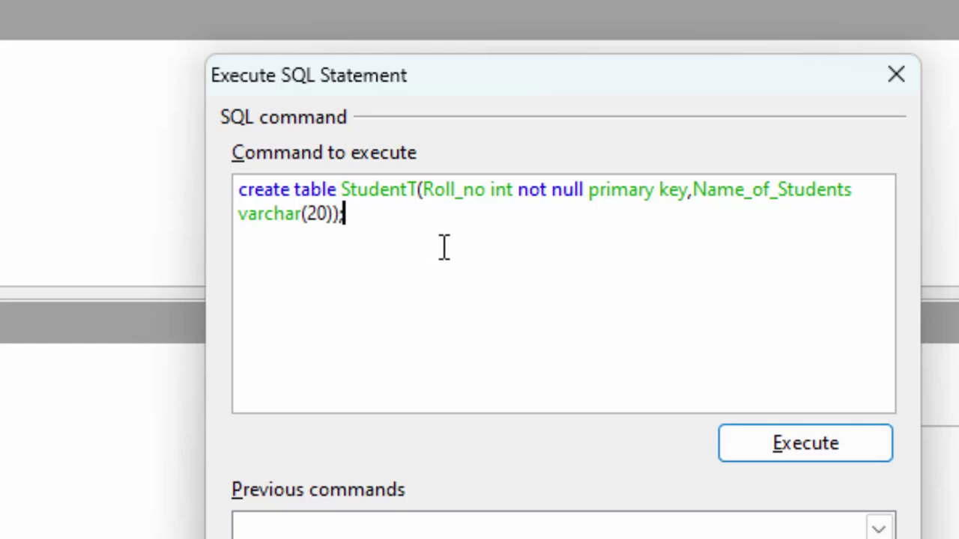
Execute the create-table SQL, reopen StudentD.odb through the wizard, and show its Tables.
left_click(775, 445)
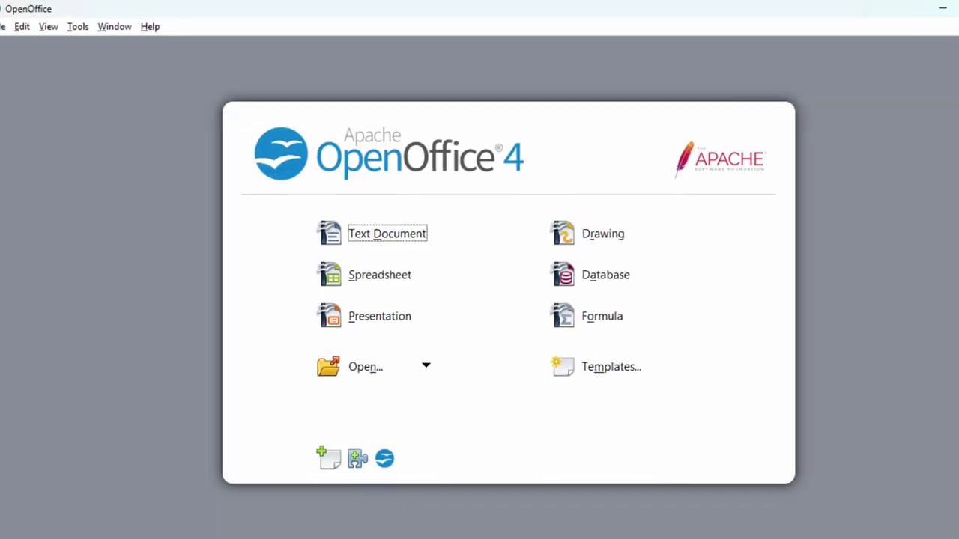
left_click(551, 256)
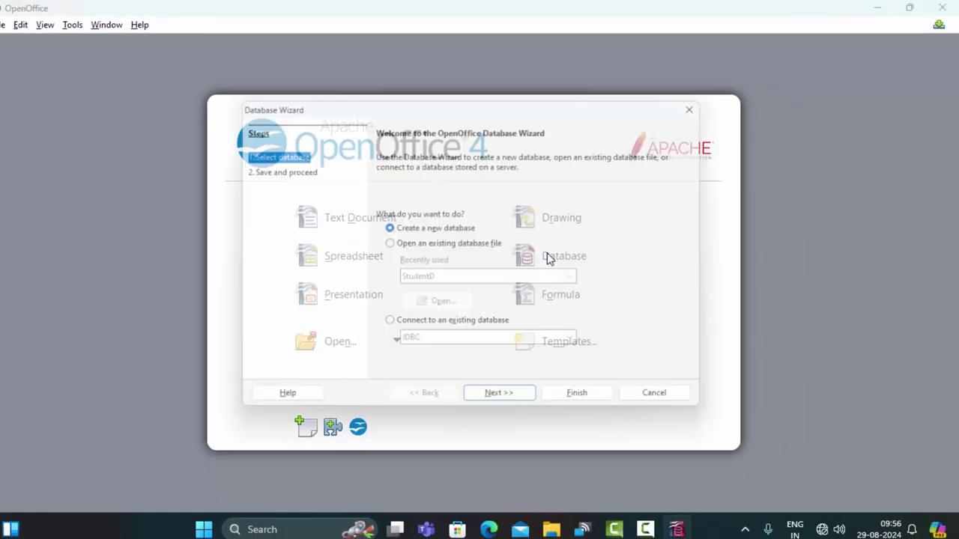
left_click(422, 245)
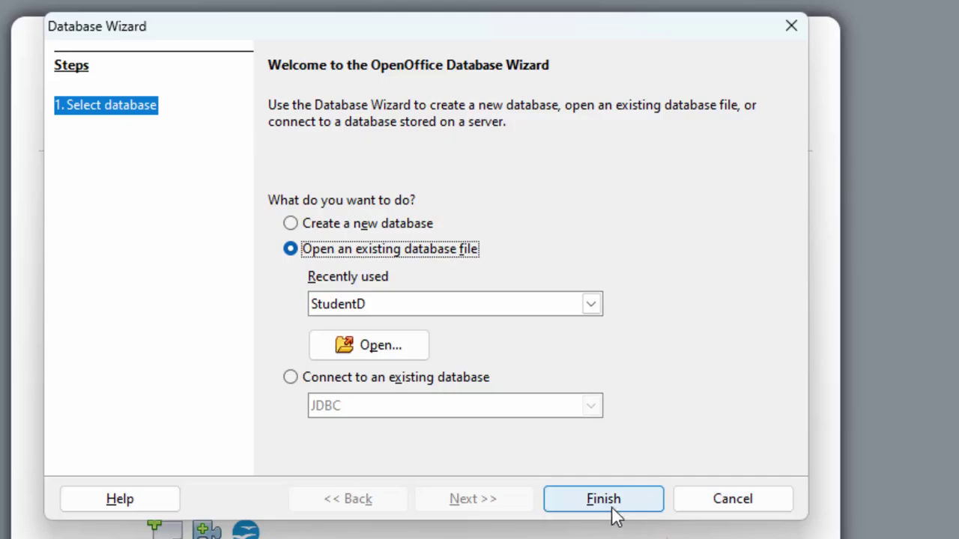
left_click(611, 507)
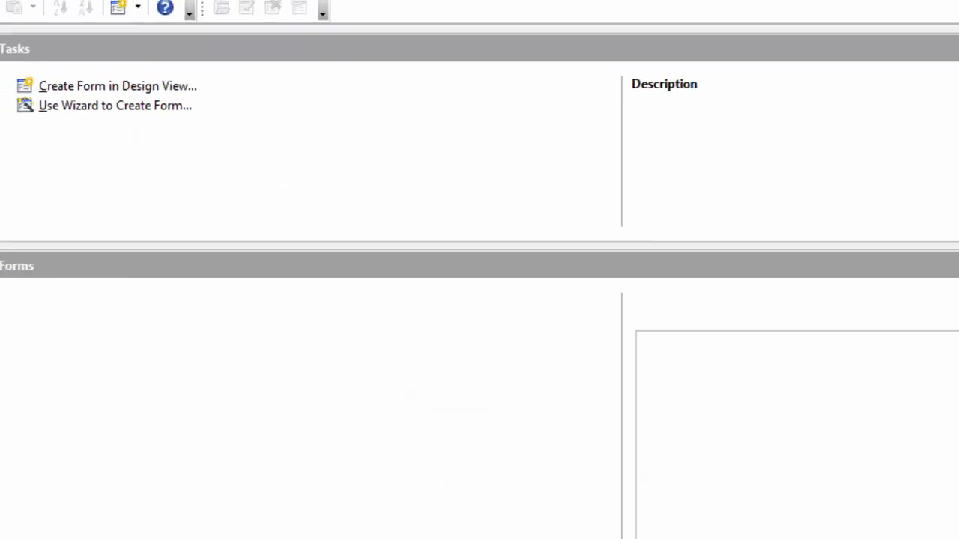
left_click(57, 152)
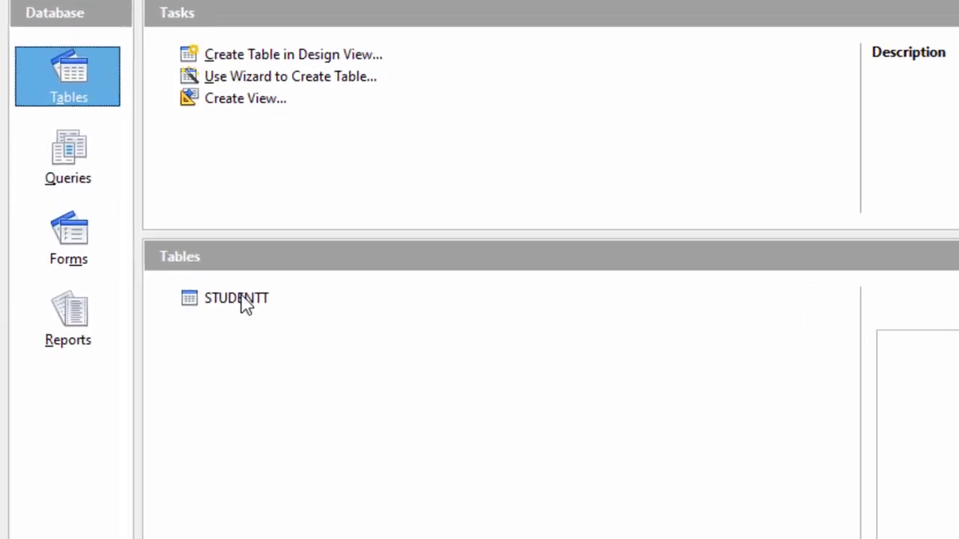
double_click(197, 338)
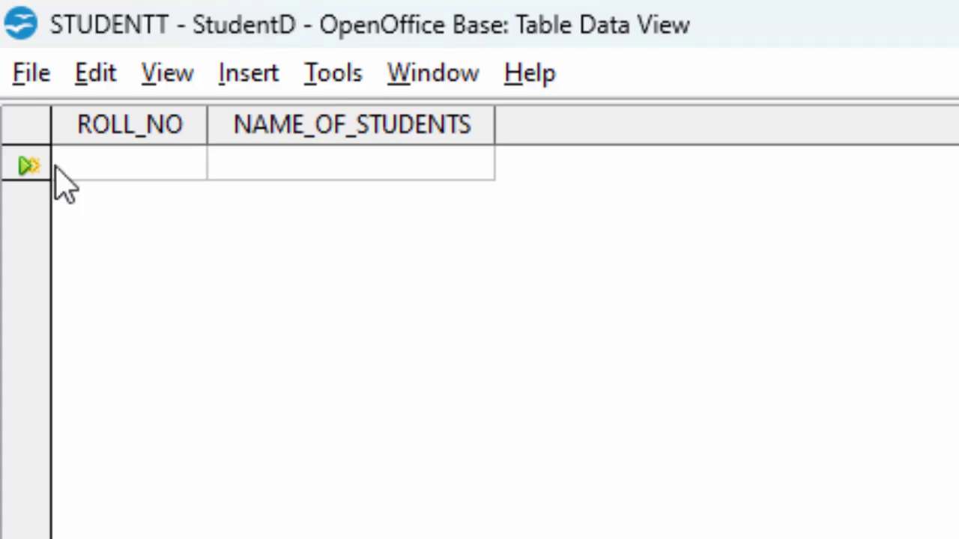
left_click(135, 159)
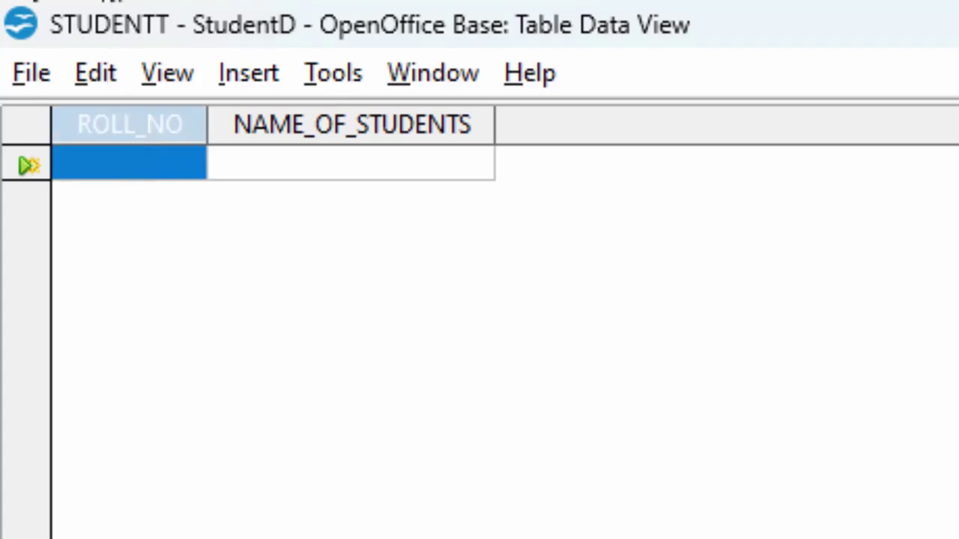
key("ctrl+w")
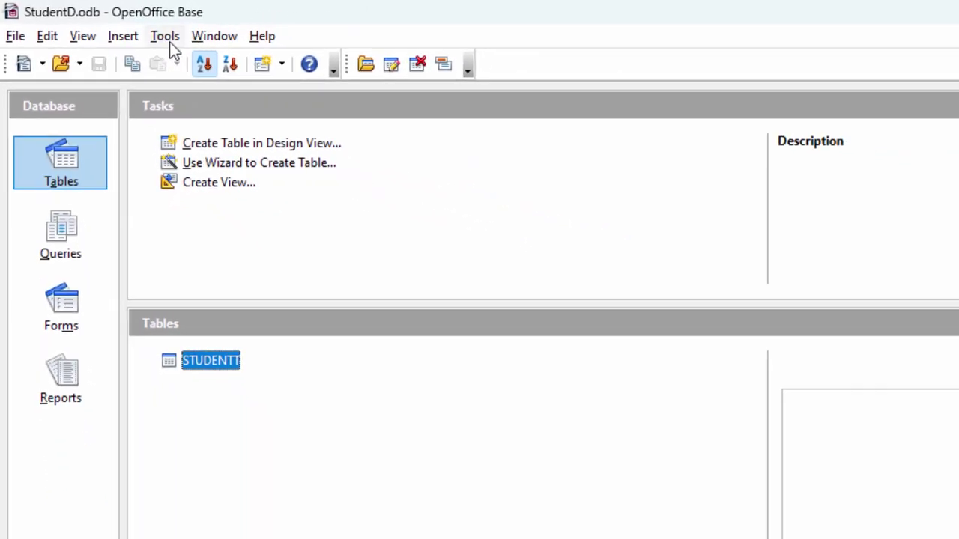
In the SQL window, type 'insert into STUDENTT(' and select all the text.
left_click(187, 42)
left_click(212, 134)
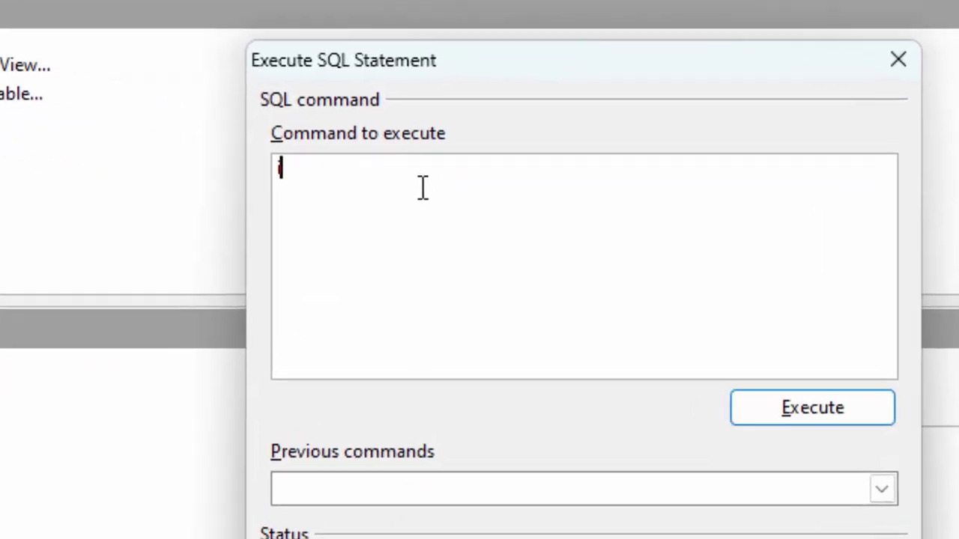
type("inse")
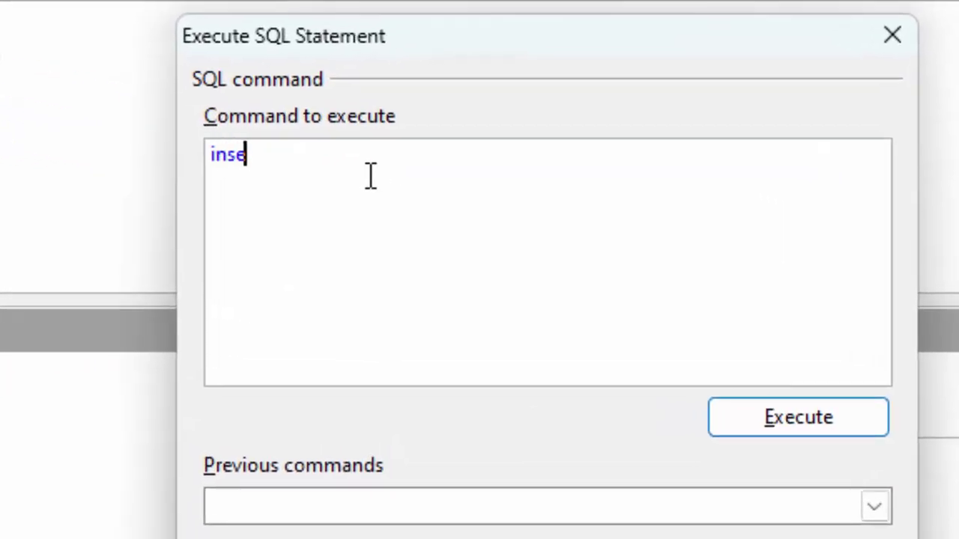
type("rt inc")
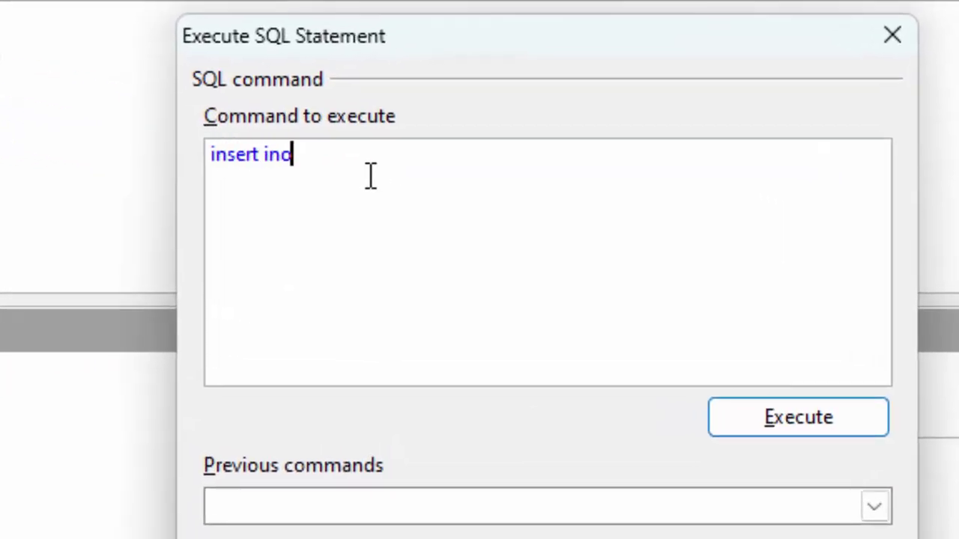
key("BackSpace")
type("t")
type("o")
type("STUDE")
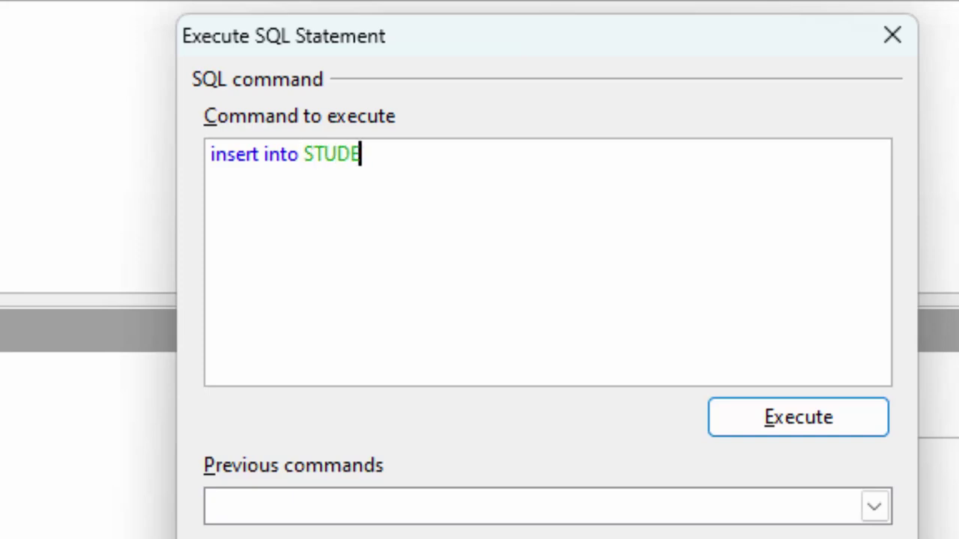
type("NT")
type("T")
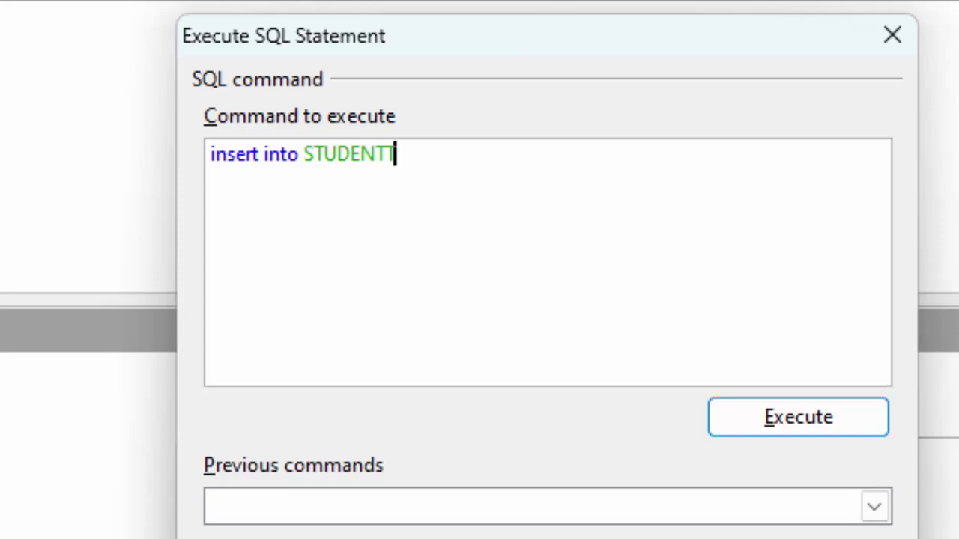
type("(")
key("ctrl+a")
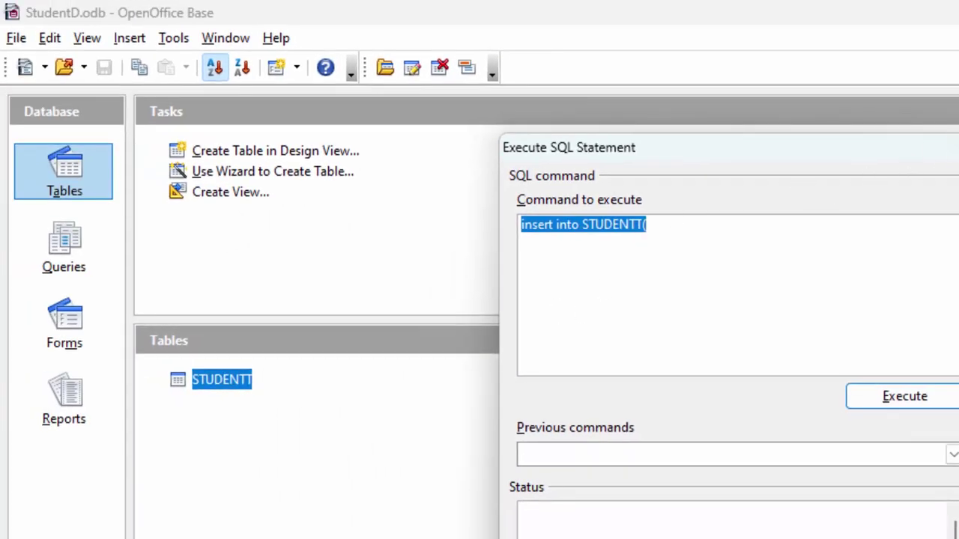
left_click(952, 143)
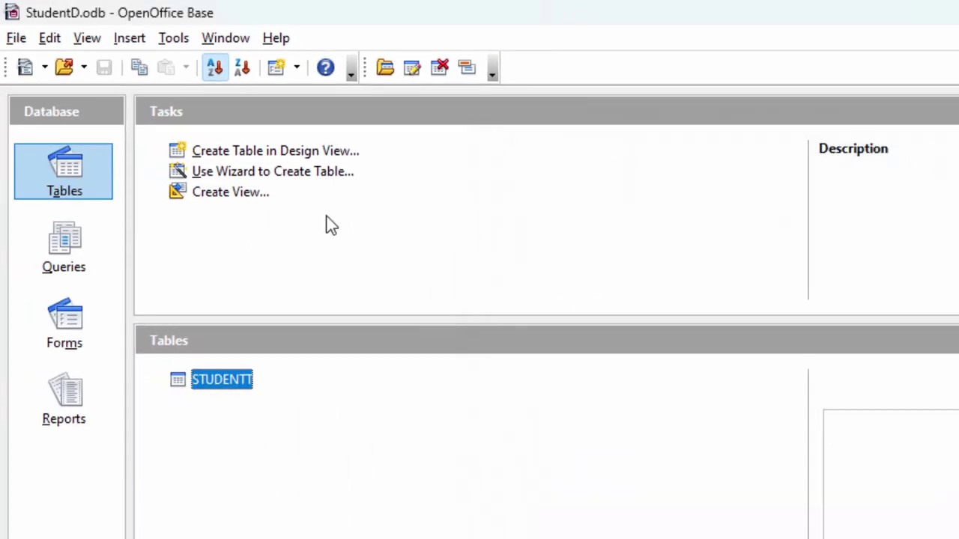
double_click(245, 385)
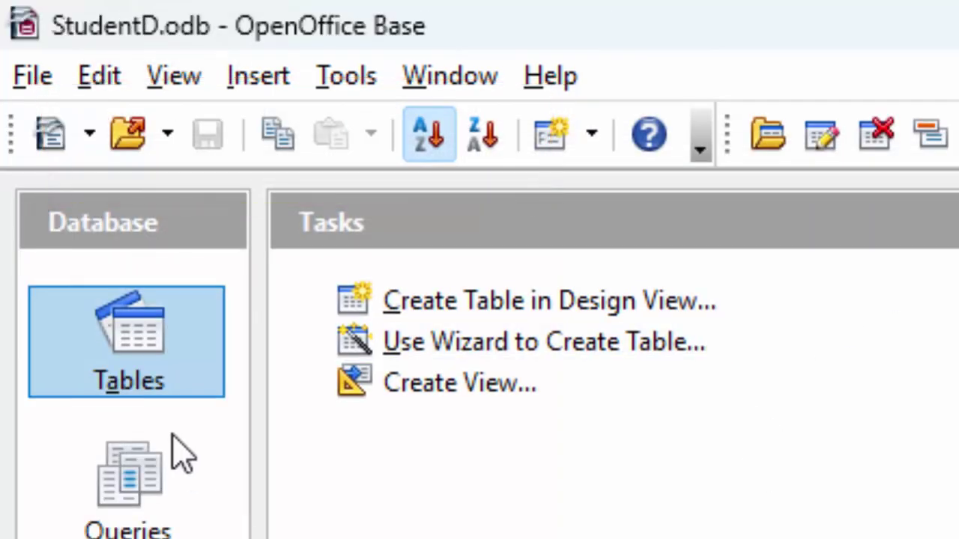
left_click(351, 78)
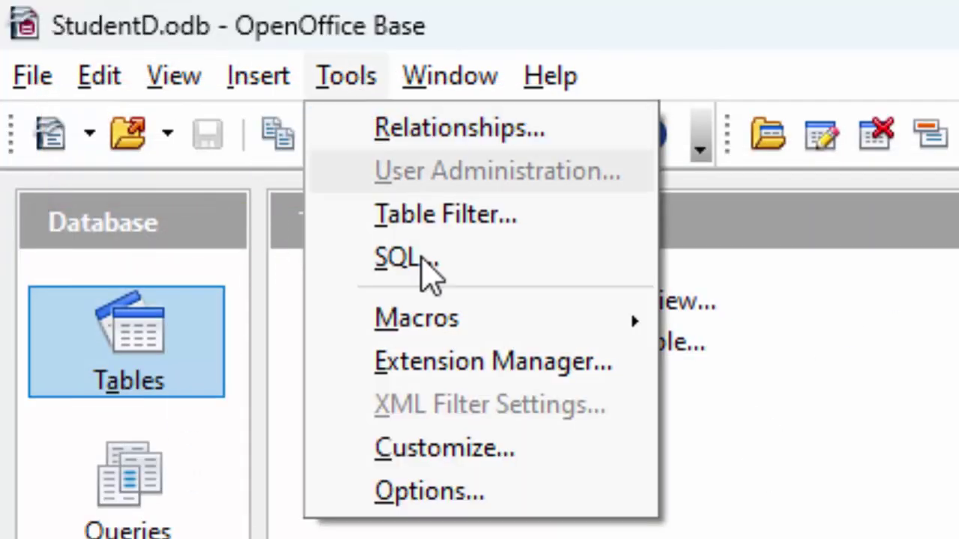
left_click(471, 254)
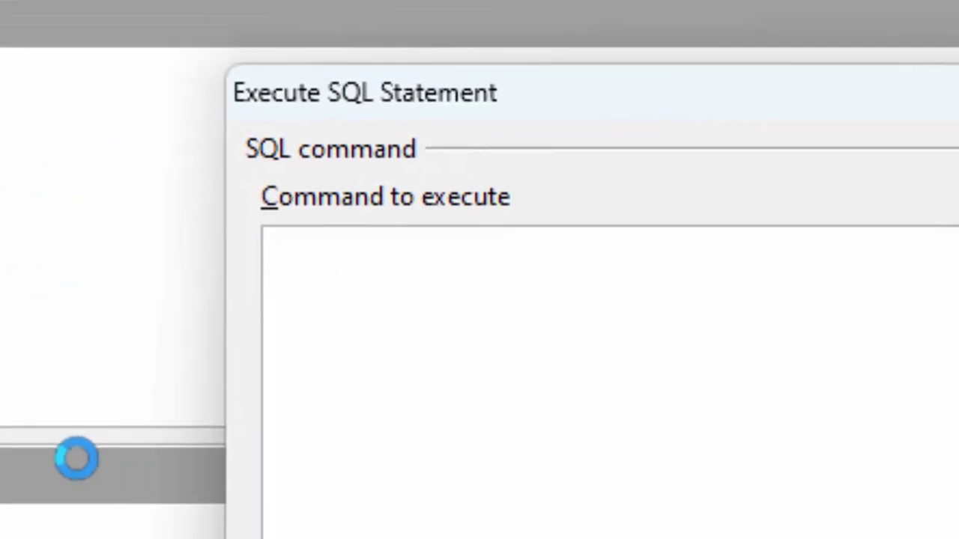
type("i")
type("nsert")
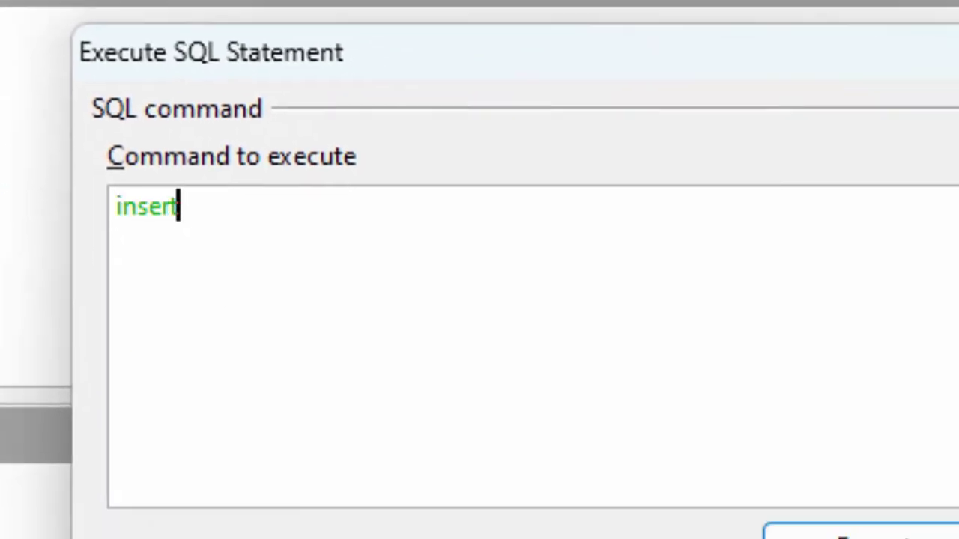
type(" i")
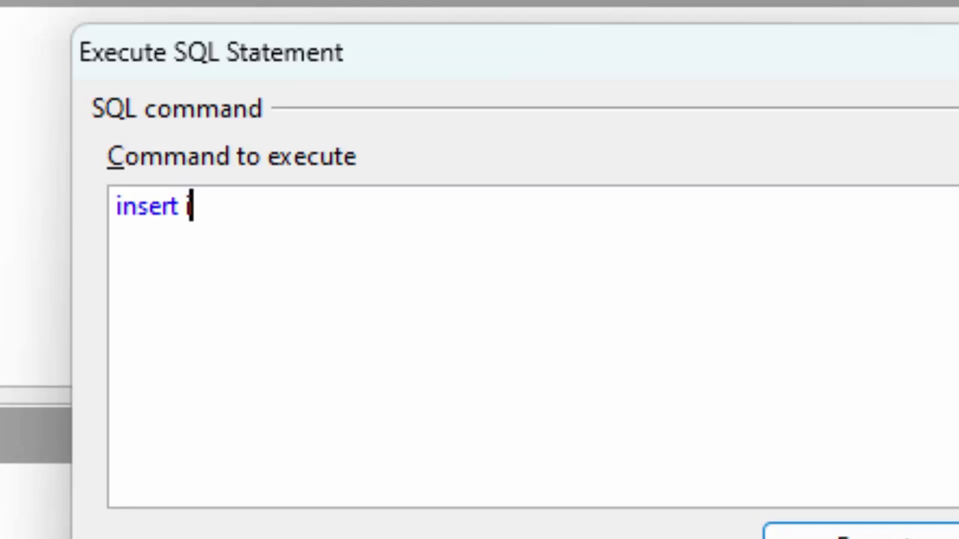
type("nto ")
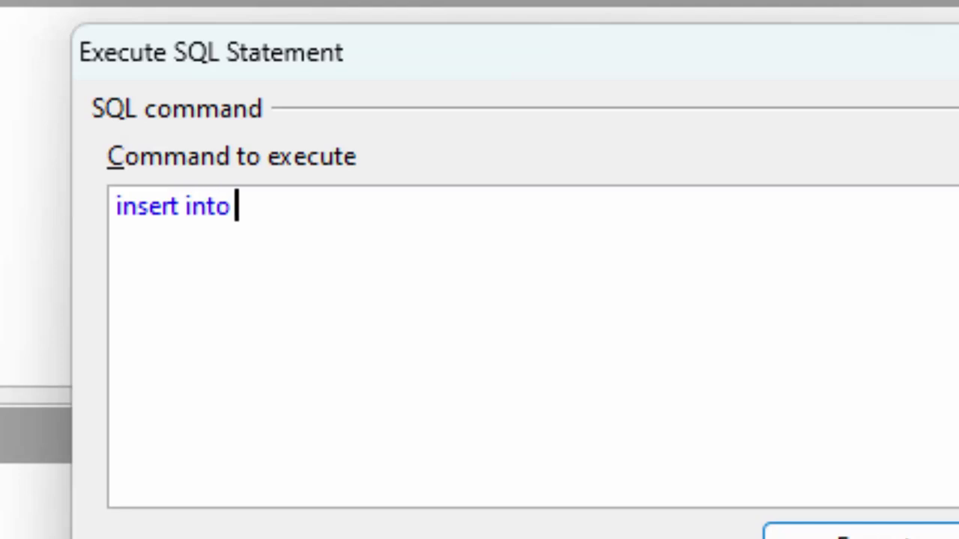
type("STU")
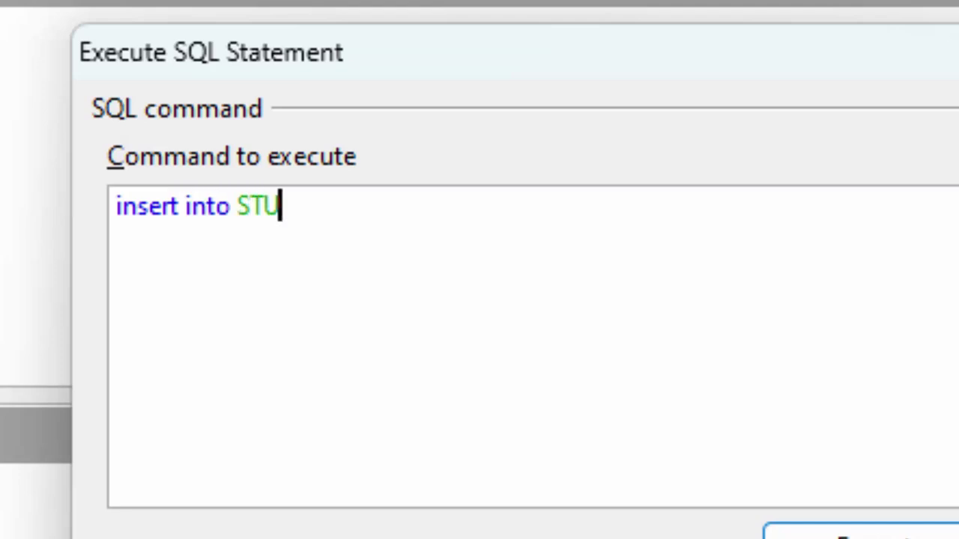
type("DENT")
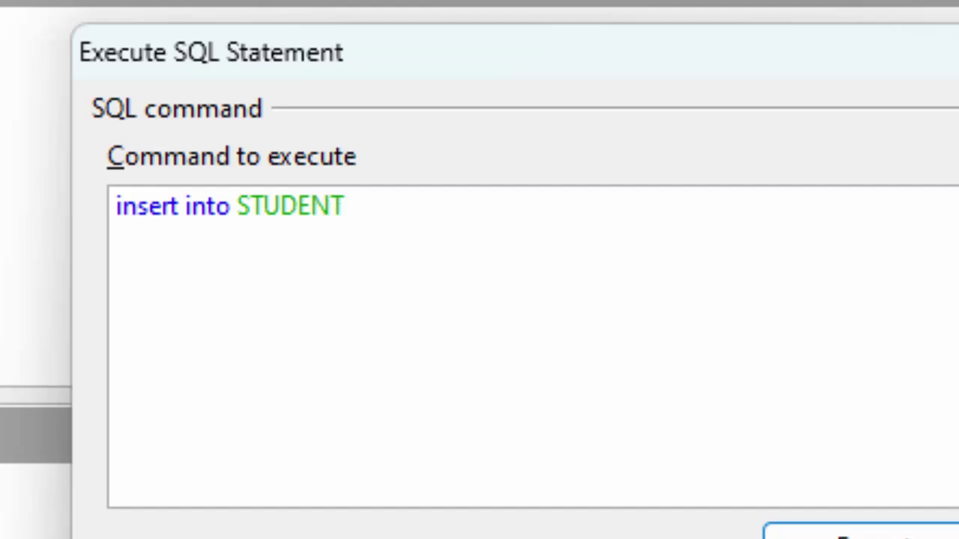
type("(")
type("T")
Add the column list ROLL_NO,NAME_OF_STUDENTS to the insert statement.
left_click(421, 210)
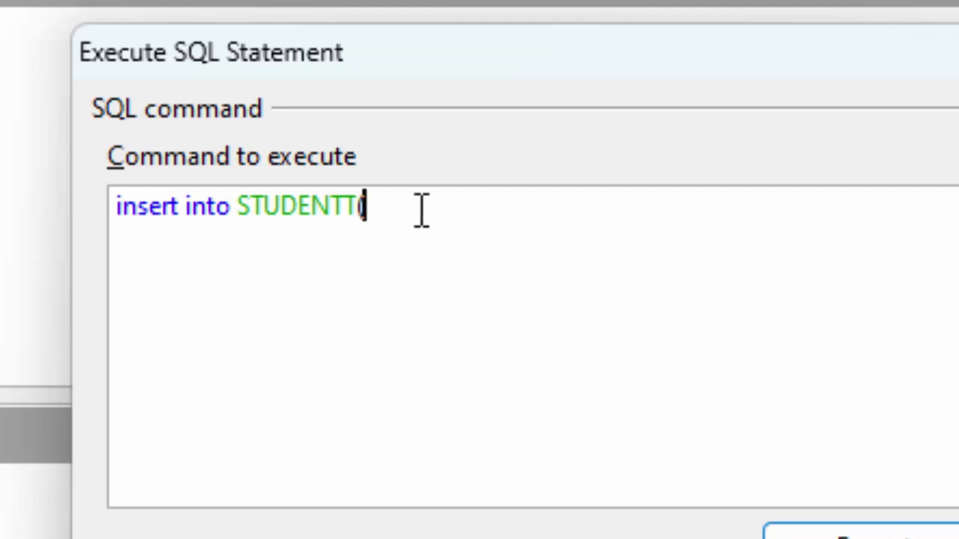
type("ROL")
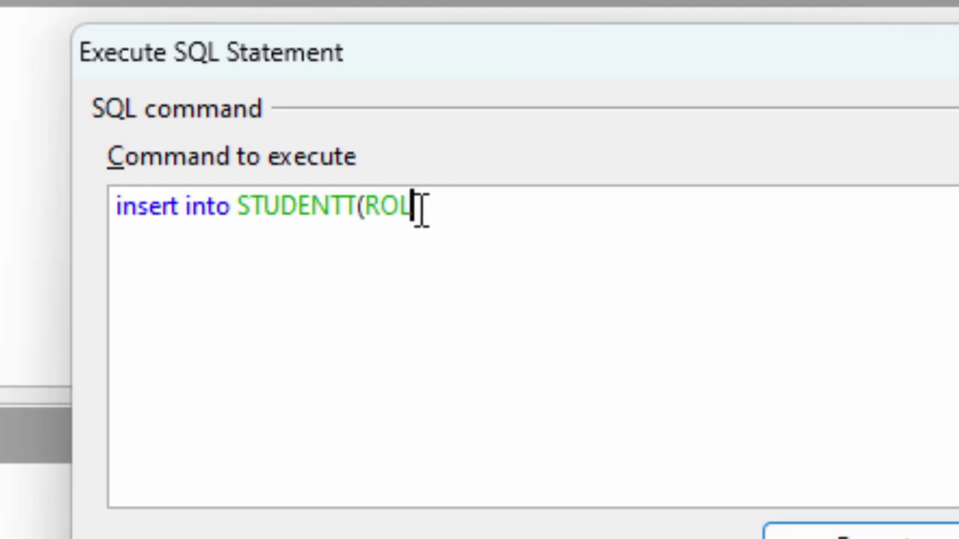
type("L_N")
type("O")
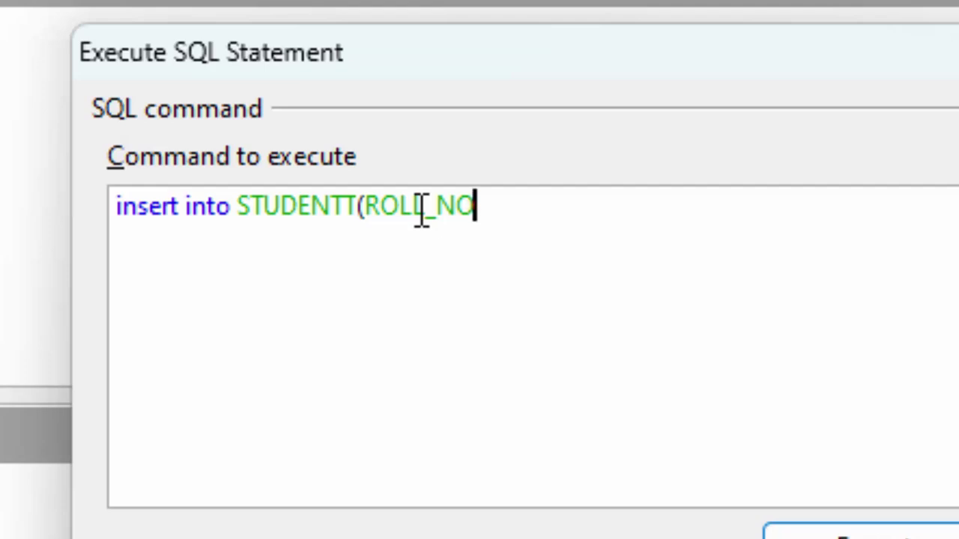
type(",")
type("NAM")
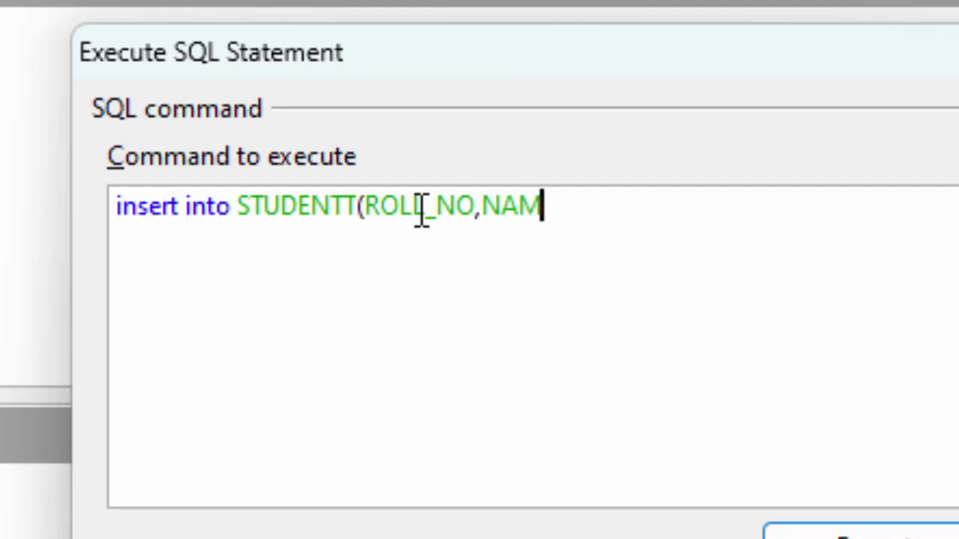
type("E_OF")
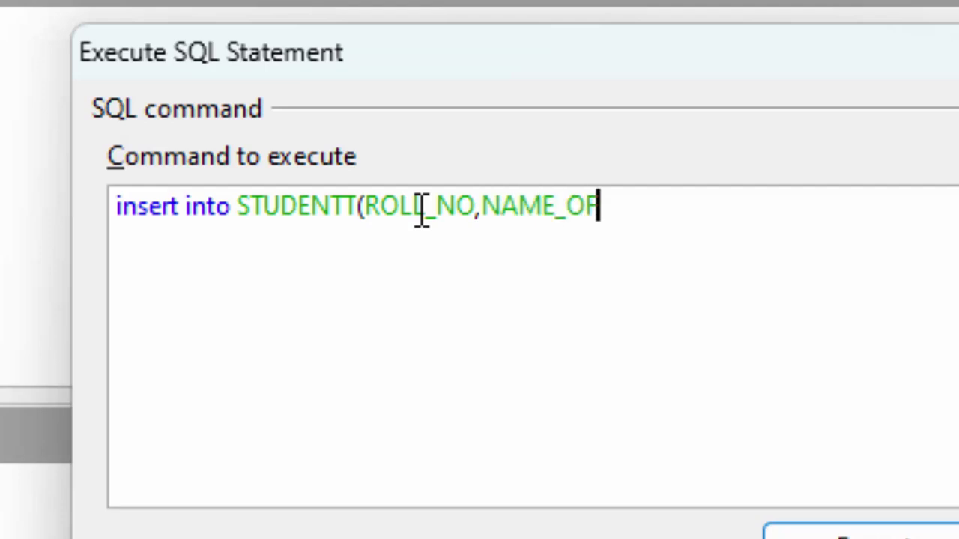
type("_")
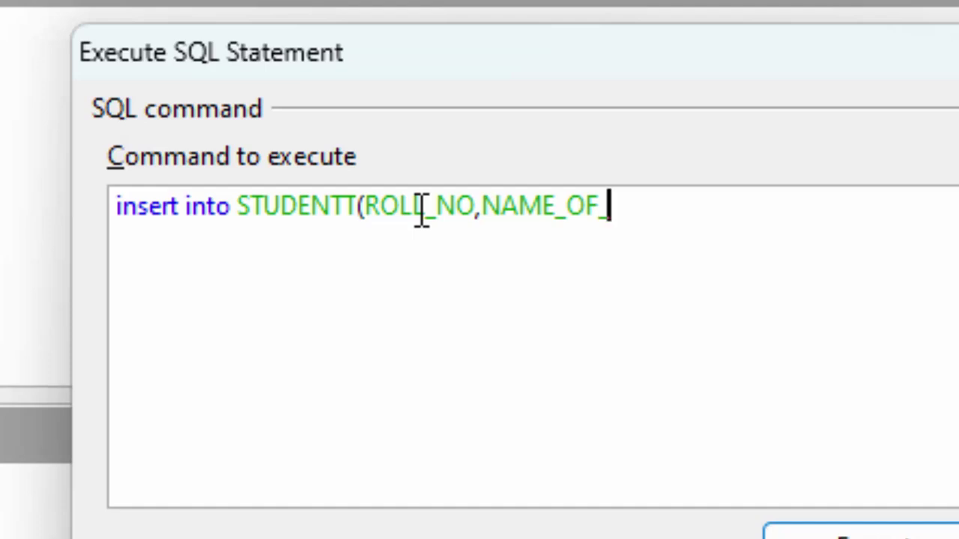
type("ST")
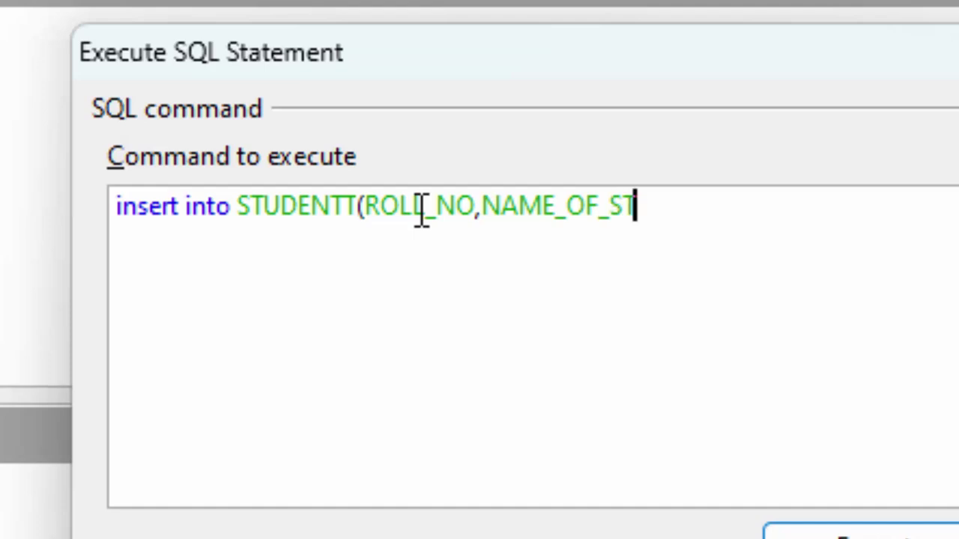
type("UDENTS")
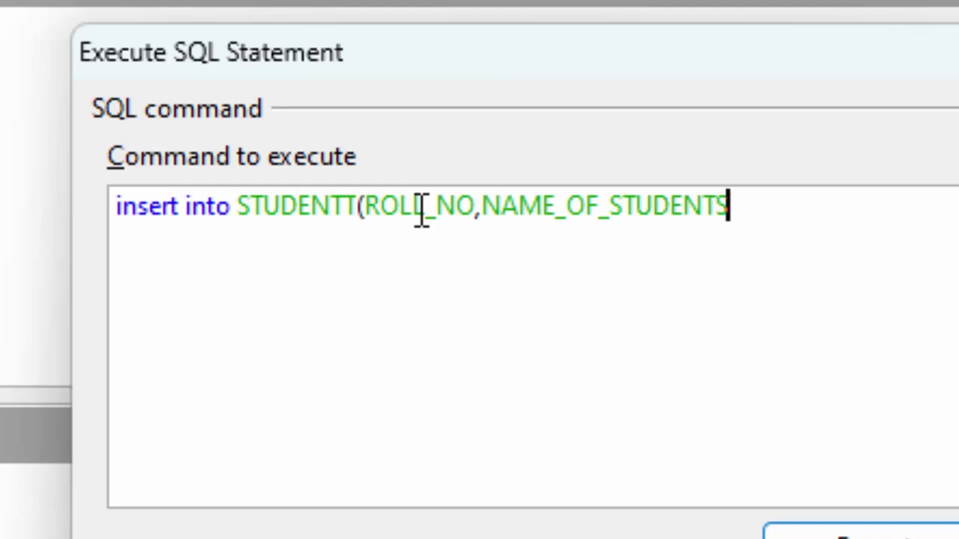
type(")")
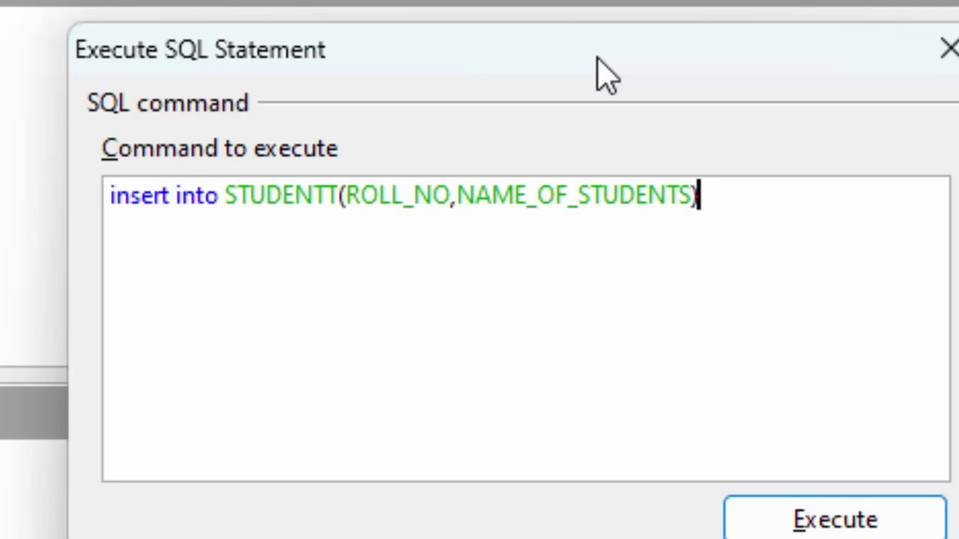
On a new line, add VALUES(1,'RAM'); to the insert statement.
key("Return")
type("VALU")
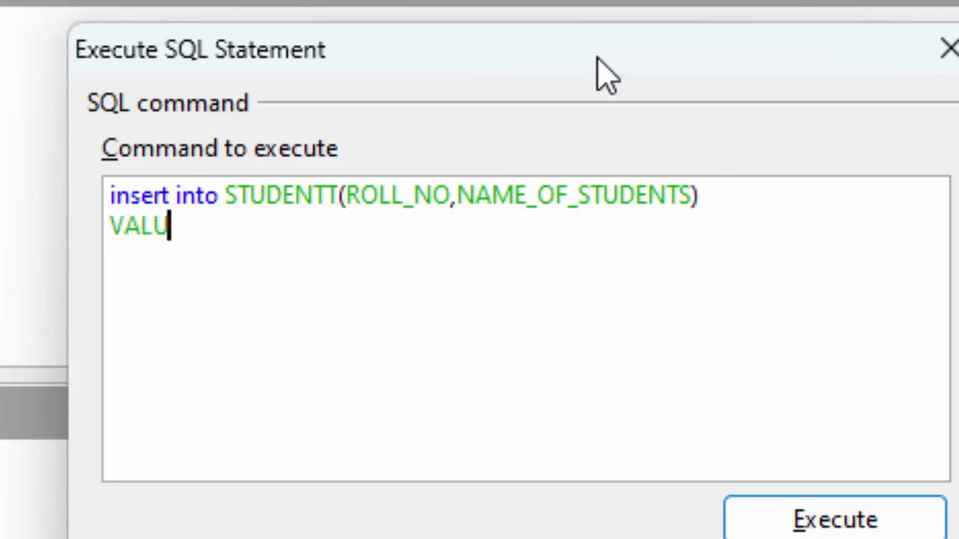
type("ES")
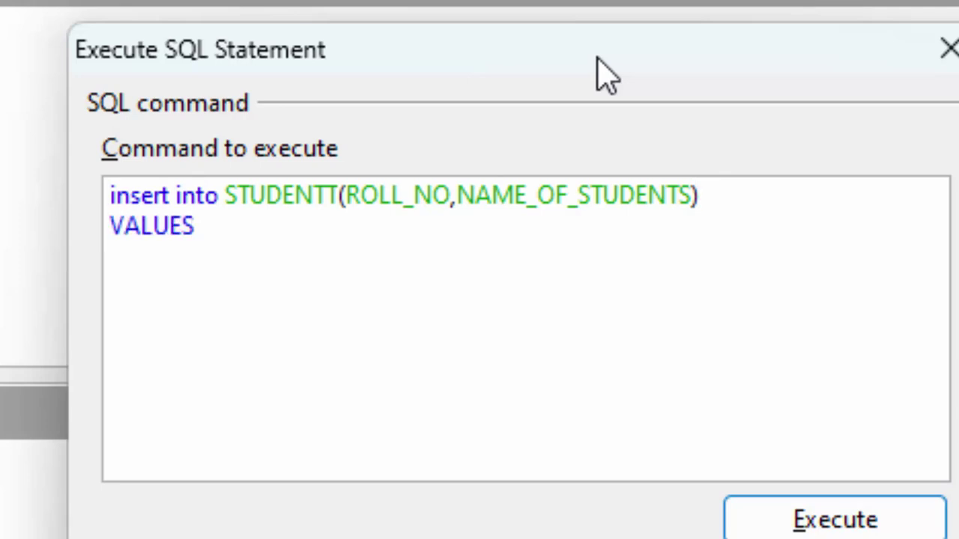
type("(")
key("BackSpace")
type("1,")
type("'")
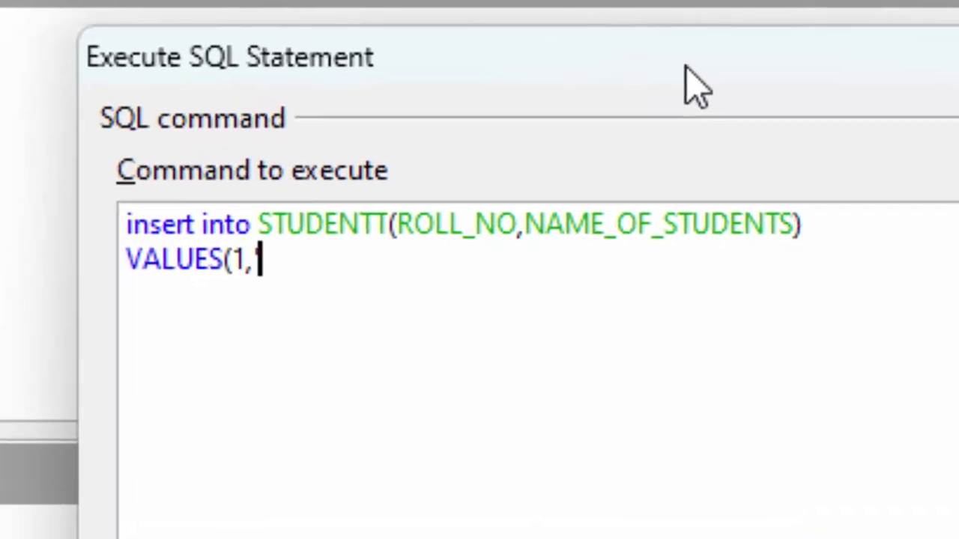
type("RAM'")
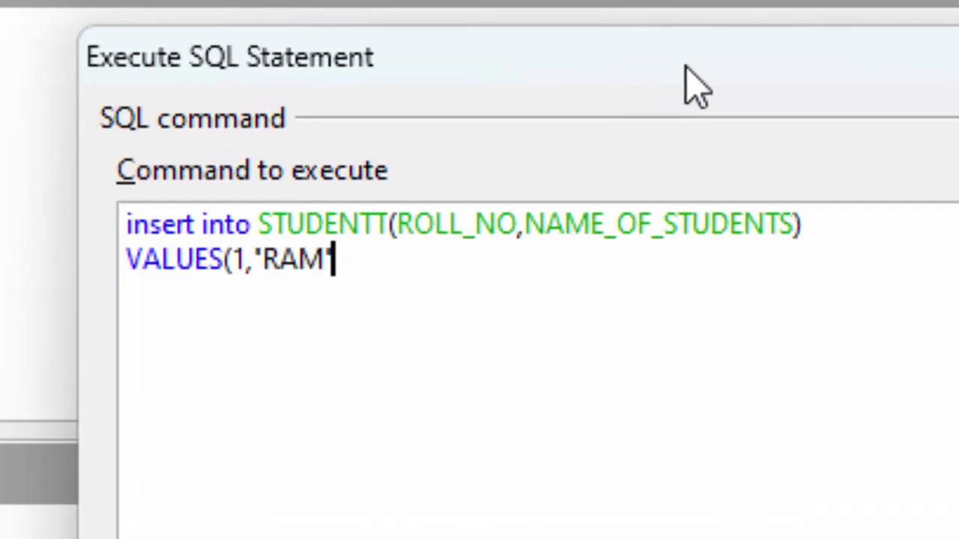
type(")")
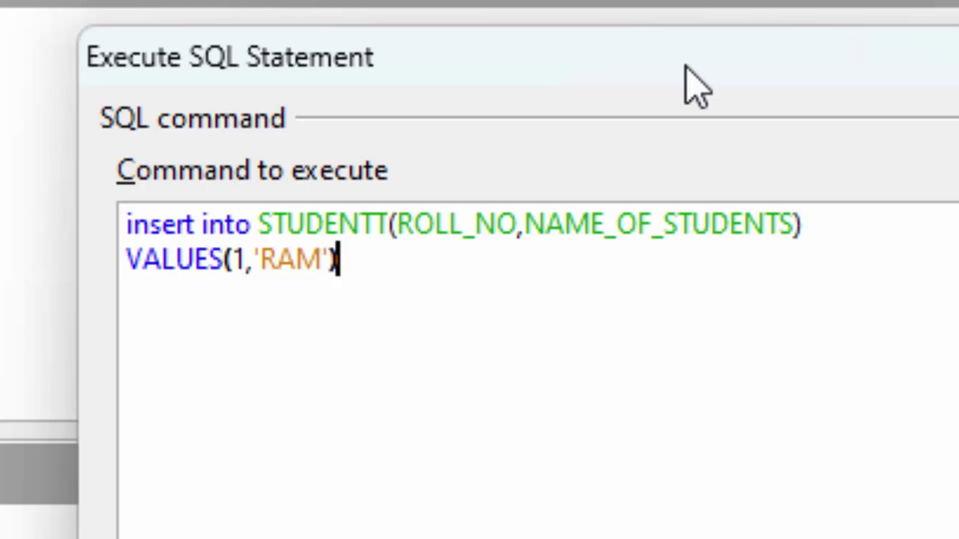
type(";")
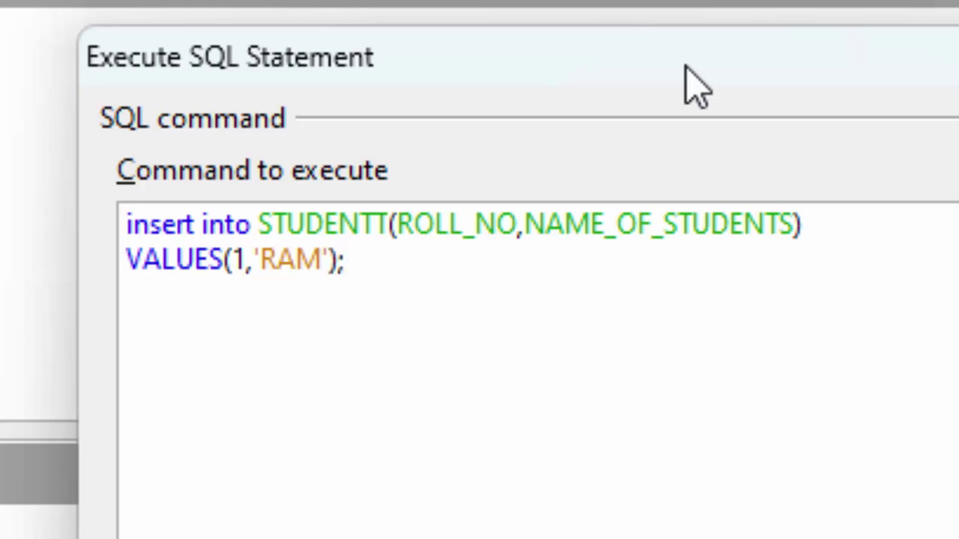
Execute the RAM insert, then check the 1 RAM row in STUDENTT's data view and close it.
left_click(645, 383)
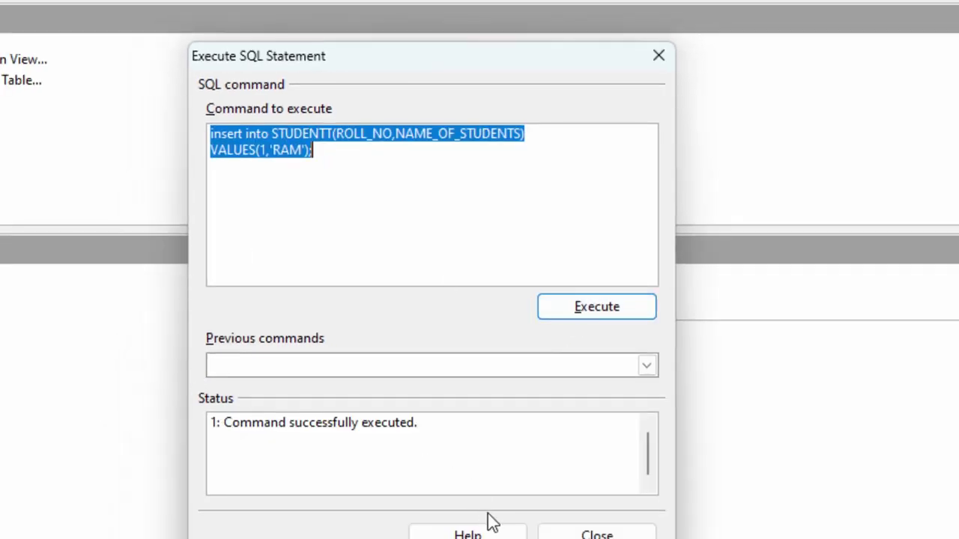
left_click(571, 533)
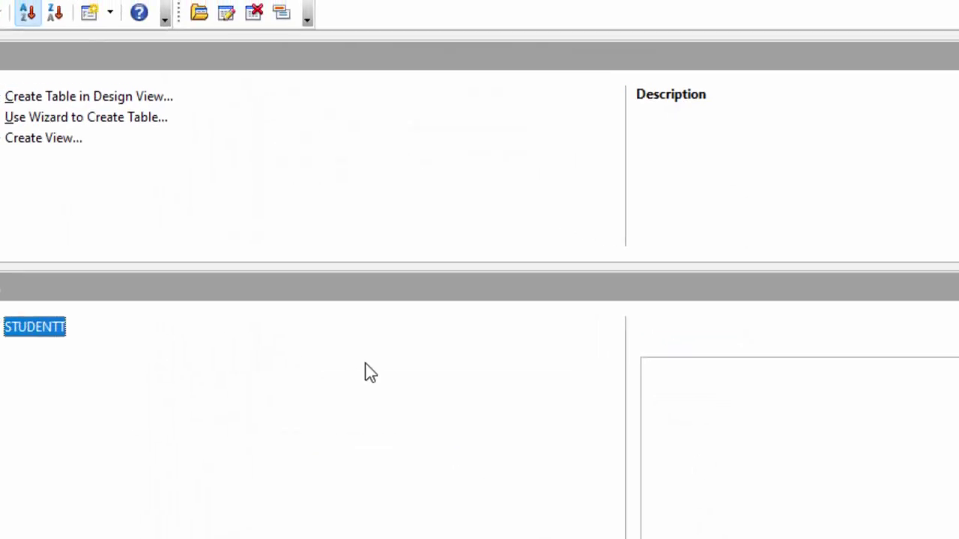
double_click(223, 383)
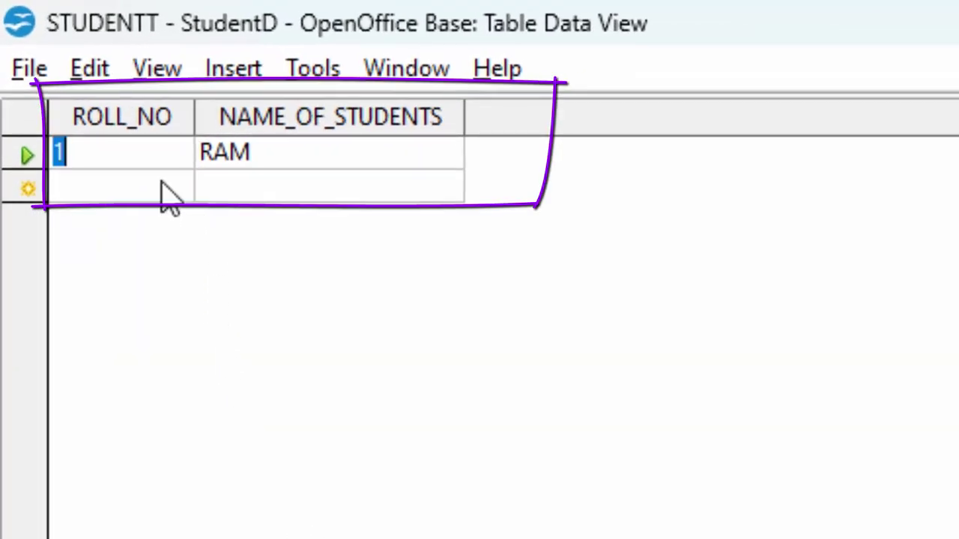
left_click(160, 184)
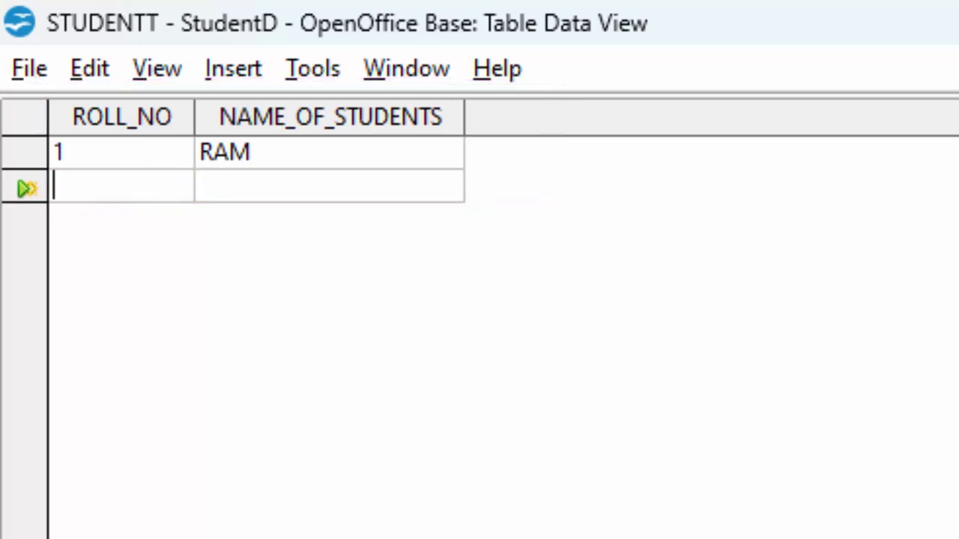
key("ctrl+w")
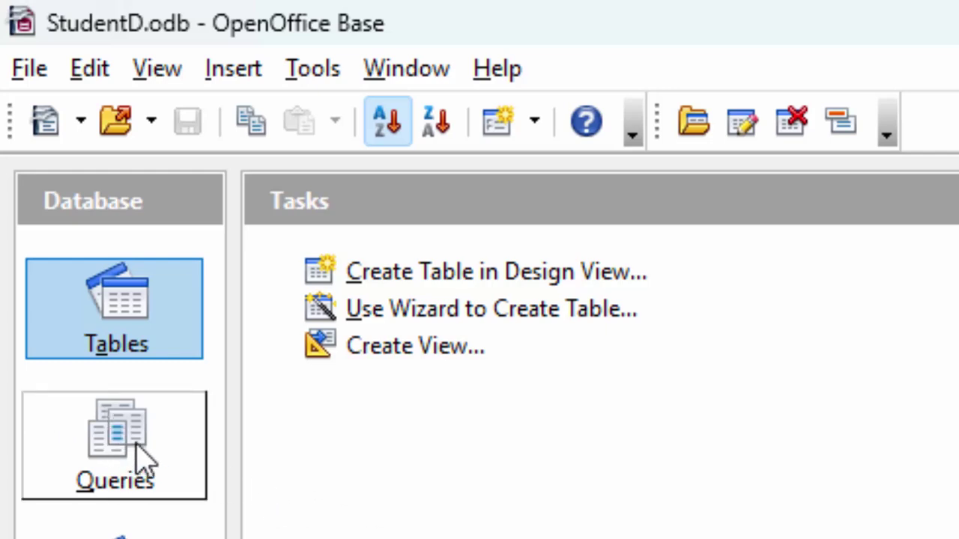
In the SQL window, execute the insert with values (2,'SHYAM').
left_click(309, 75)
left_click(367, 233)
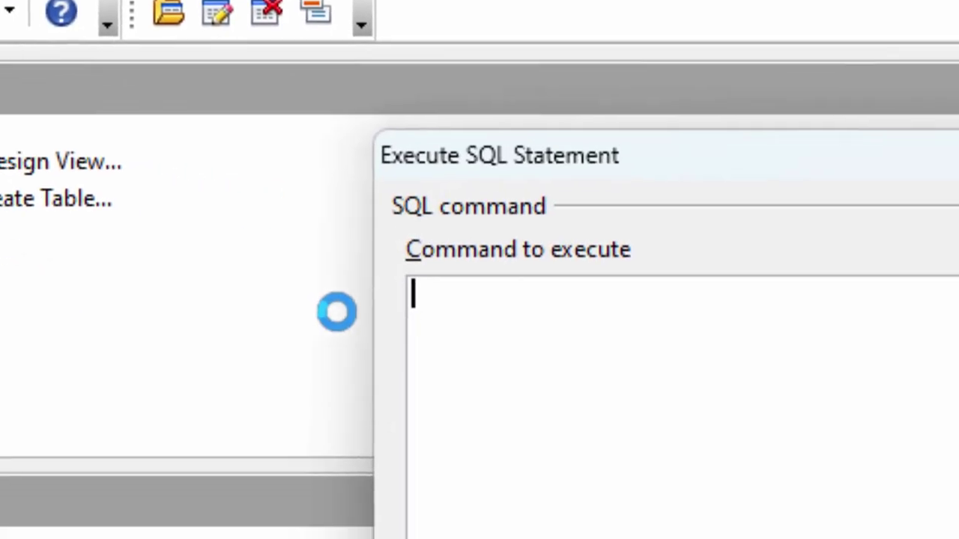
type("SHYA")
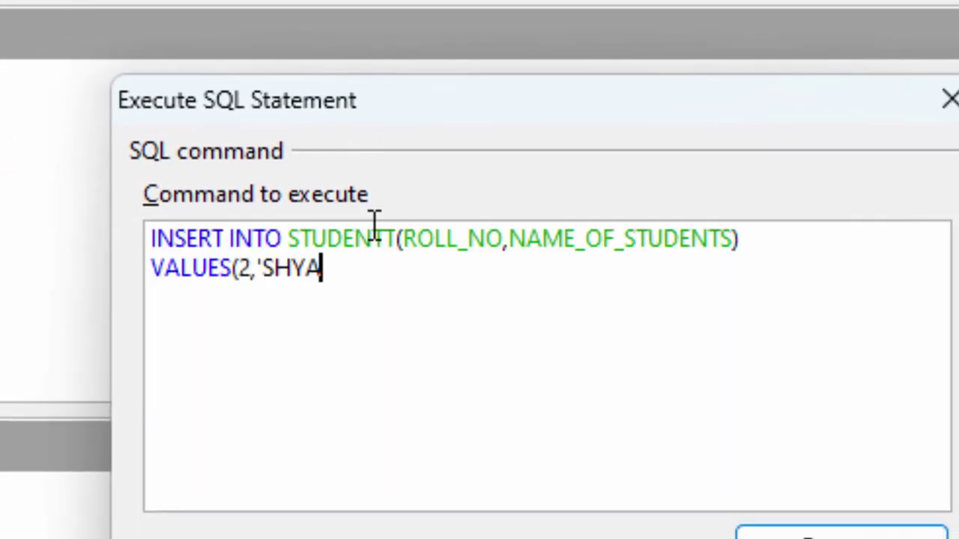
type("M)")
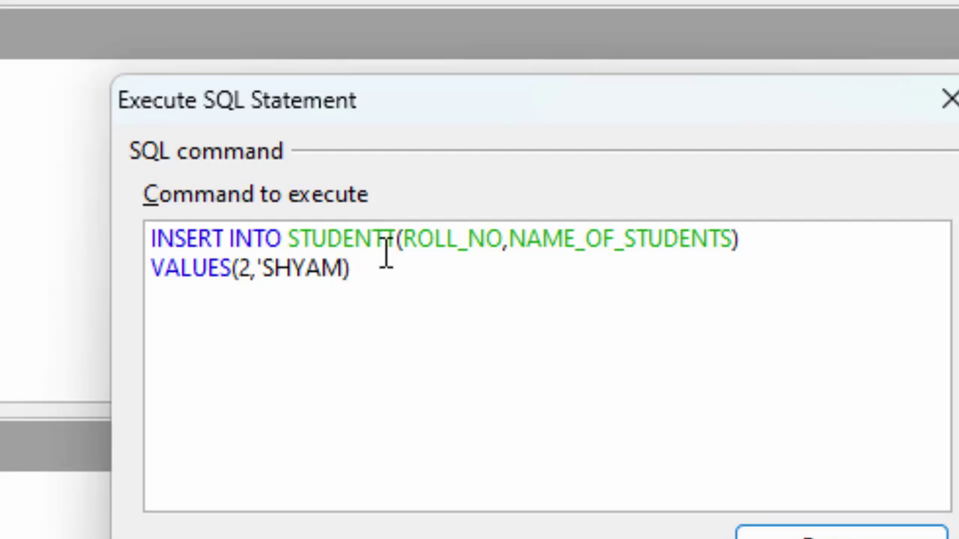
key("BackSpace")
type("'")
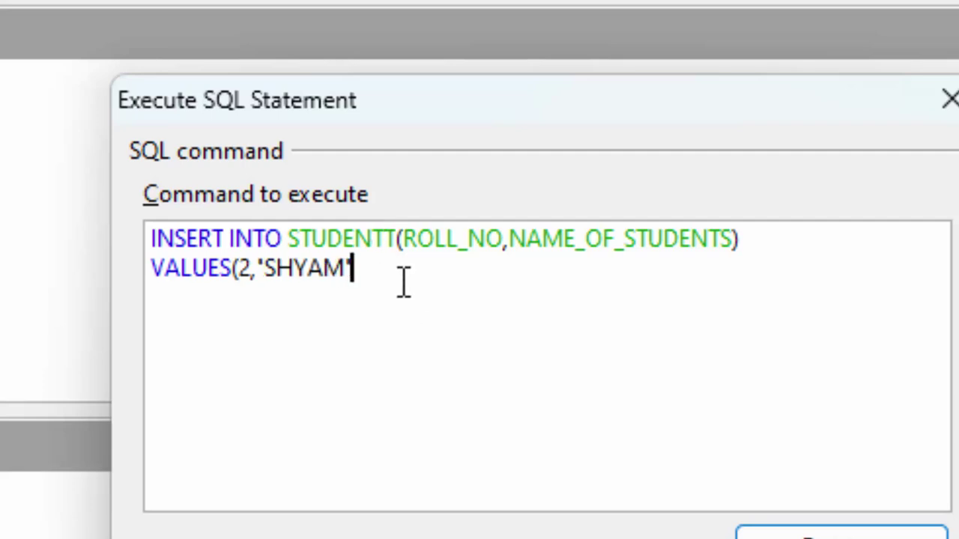
type(")")
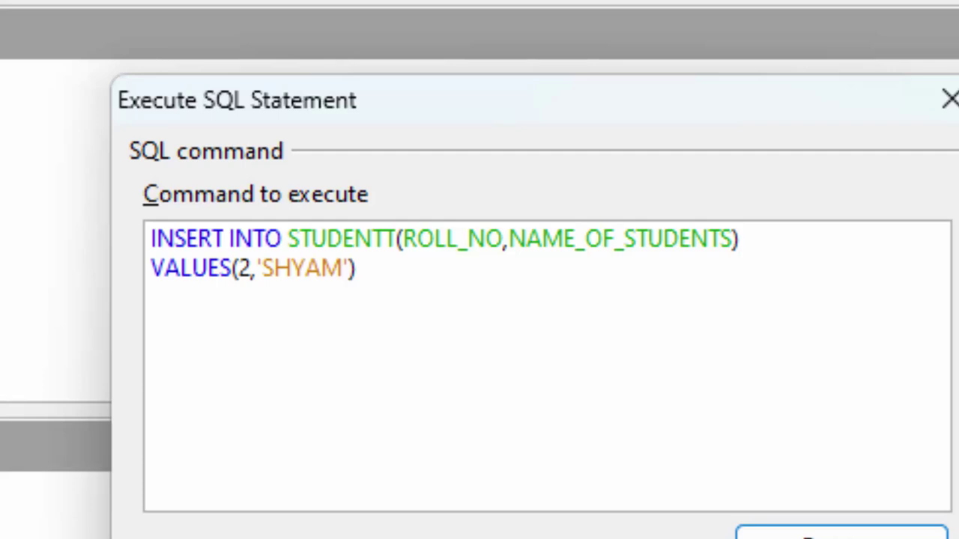
left_click(779, 535)
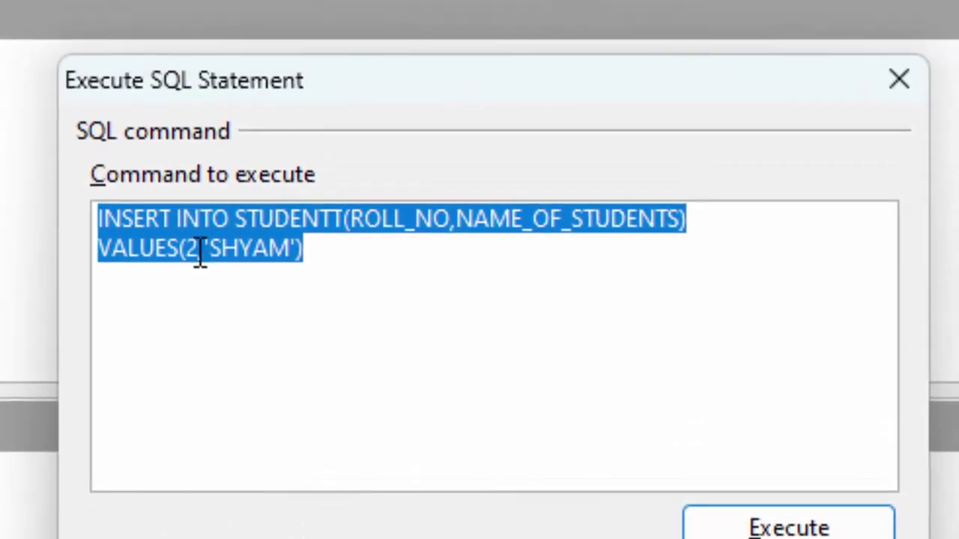
Execute the insert with values (3,'RAJESH'), then delete the 3 to prepare roll number 4.
left_click(188, 249)
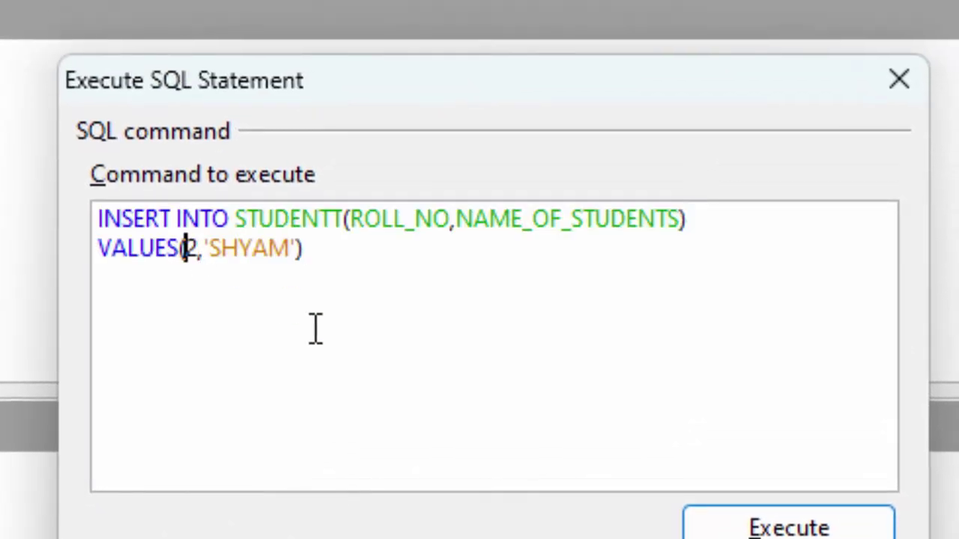
key("BackSpace")
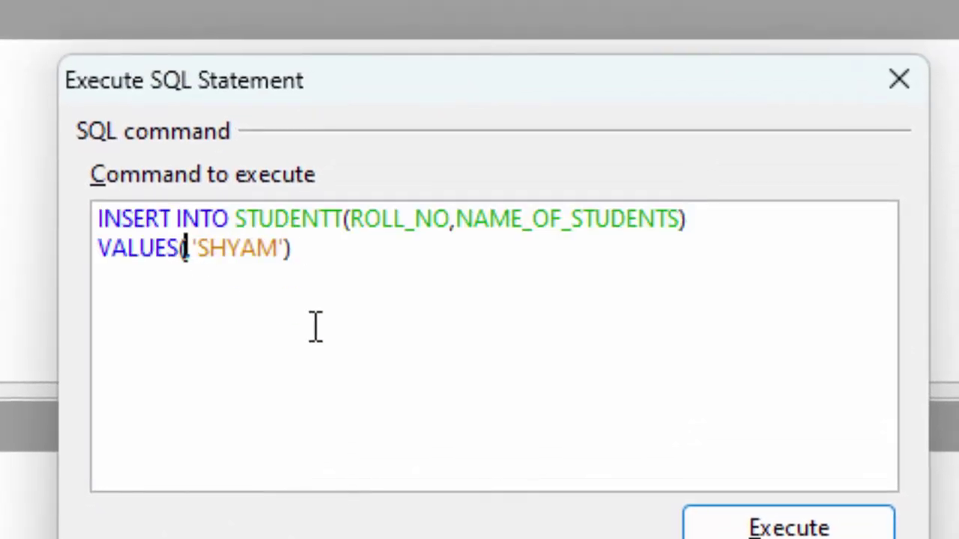
type("3,")
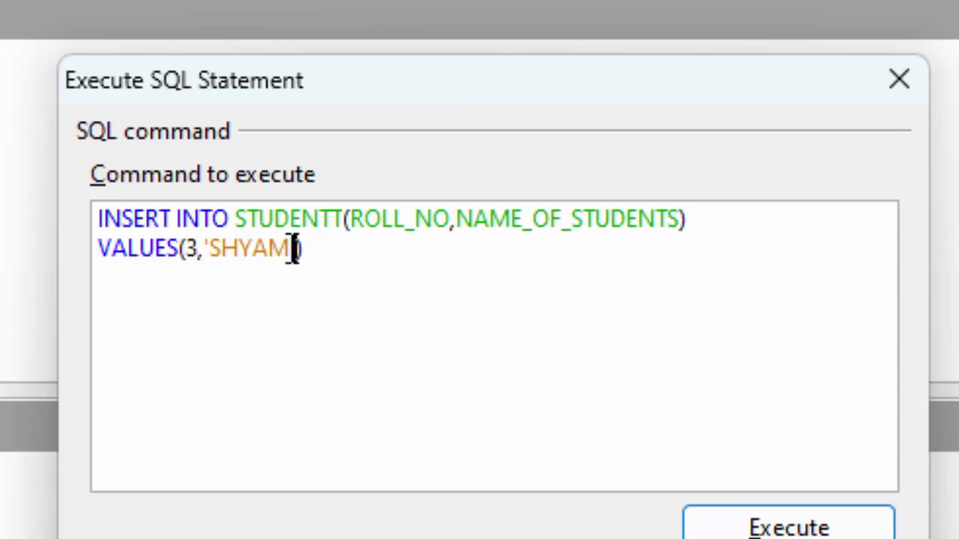
key("BackSpace")
key("BackSpace")
key("BackSpace")
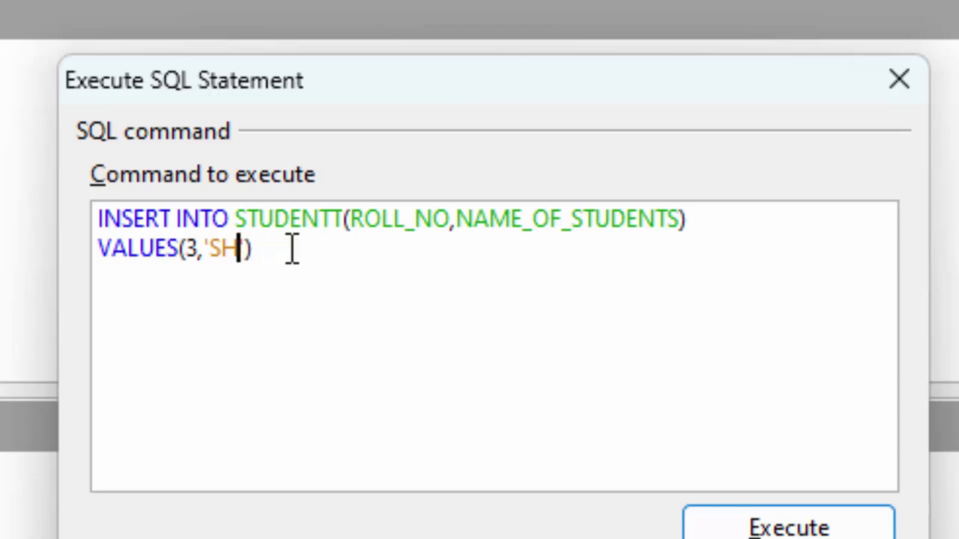
key("BackSpace")
key("BackSpace")
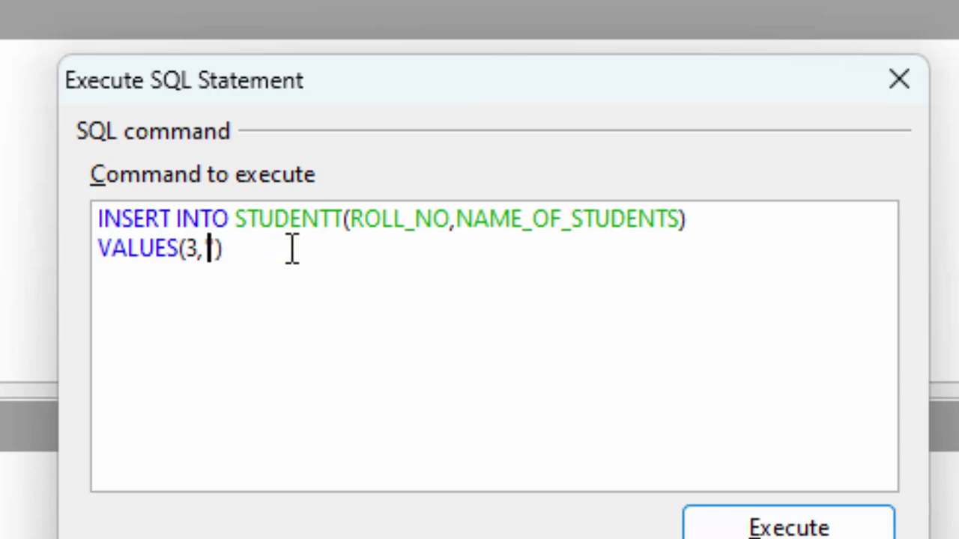
type("RAJ")
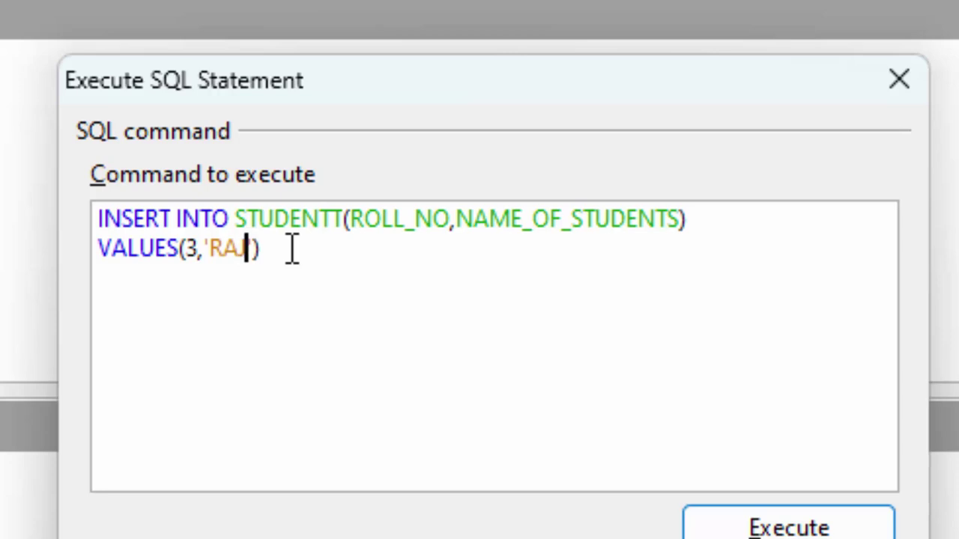
type("ESH")
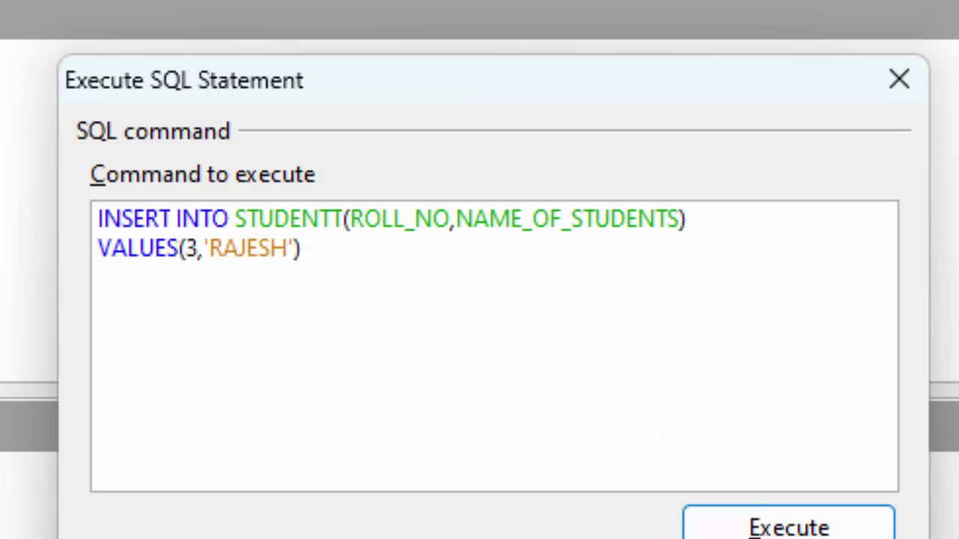
left_click(786, 528)
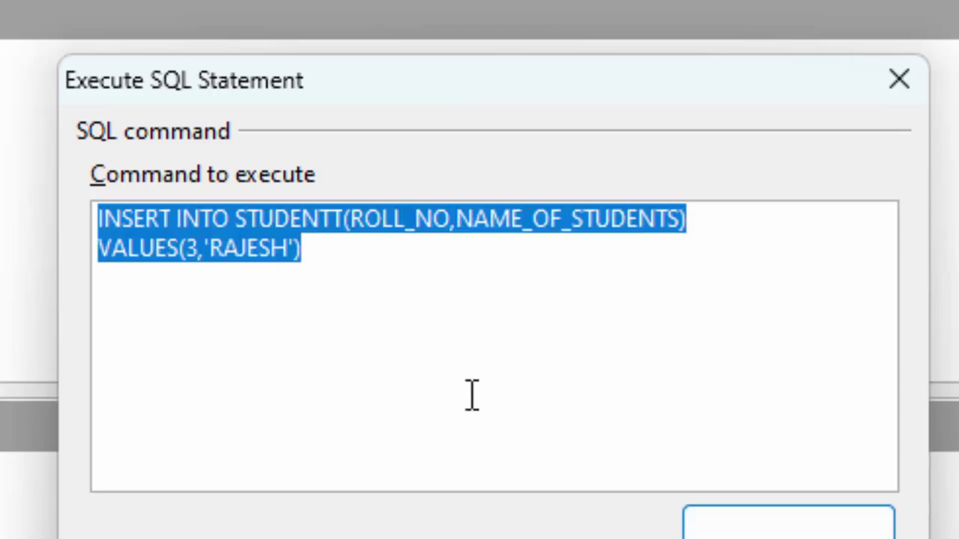
left_click(206, 253)
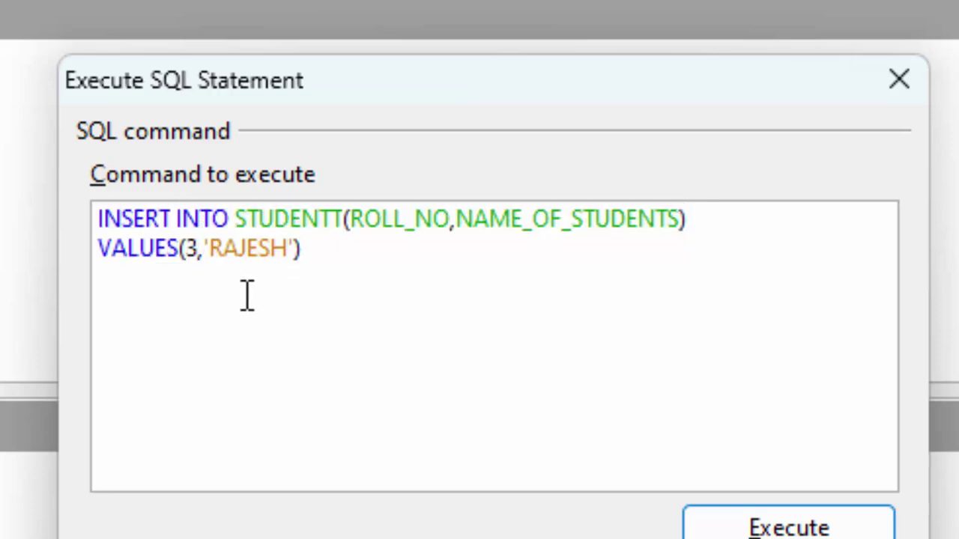
key("BackSpace")
key("BackSpace")
Change the insert's values to roll number 4 and name MANOJ.
type("4")
left_click(288, 248)
key("BackSpace")
key("BackSpace")
key("BackSpace")
key("BackSpace")
key("BackSpace")
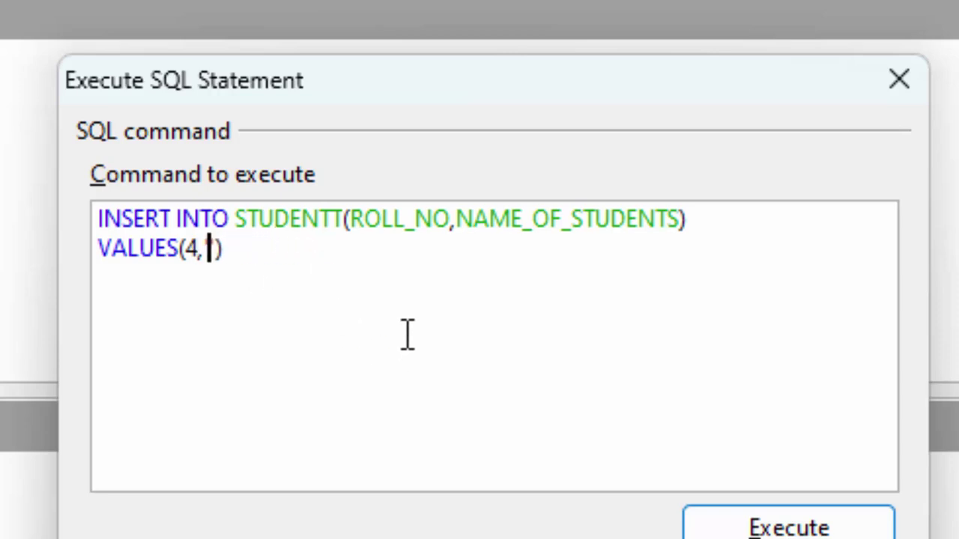
type("MANOJ")
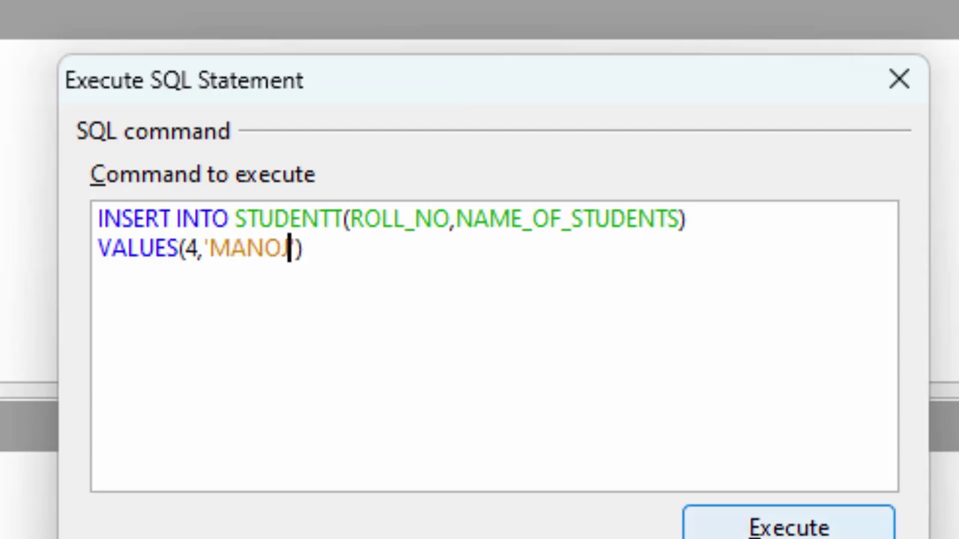
Execute the insert, then end it with a semicolon and execute it again.
left_click(788, 528)
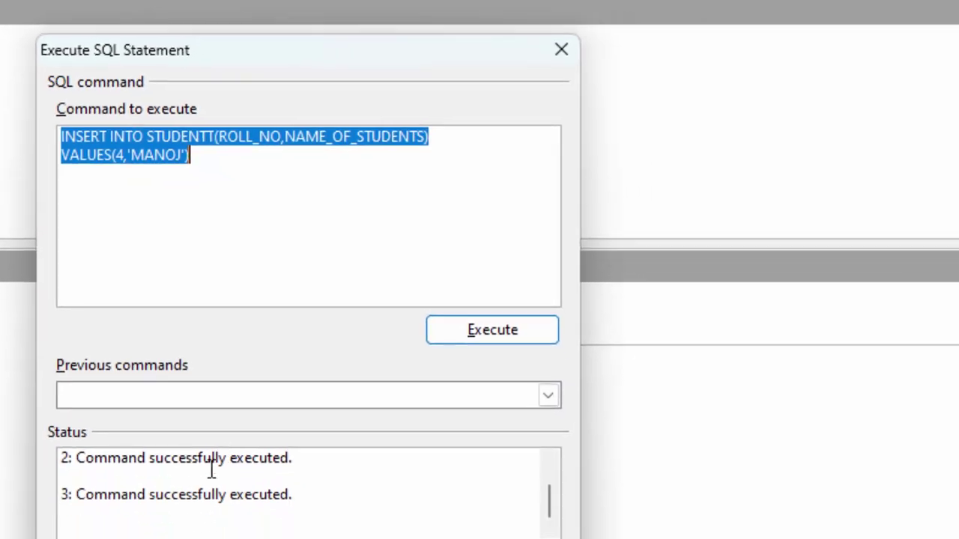
left_click(500, 338)
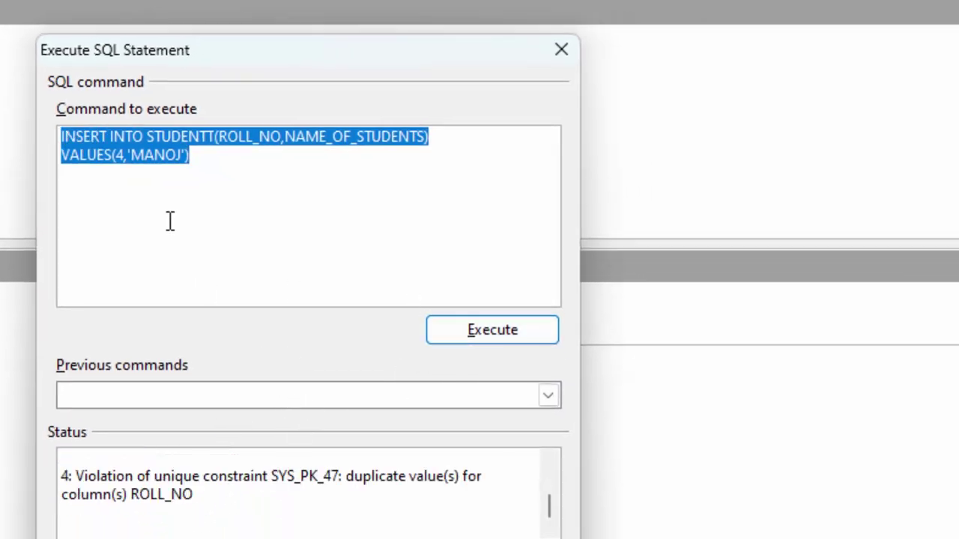
key("End")
type(";")
key("Return")
left_click(124, 155)
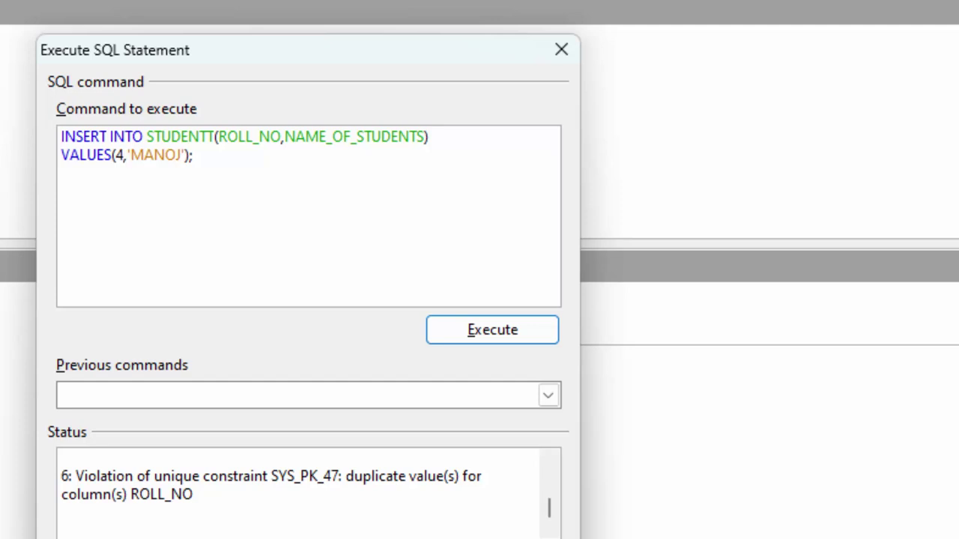
Change the values to (5,'LOKESH') and execute the insert.
type("\\")
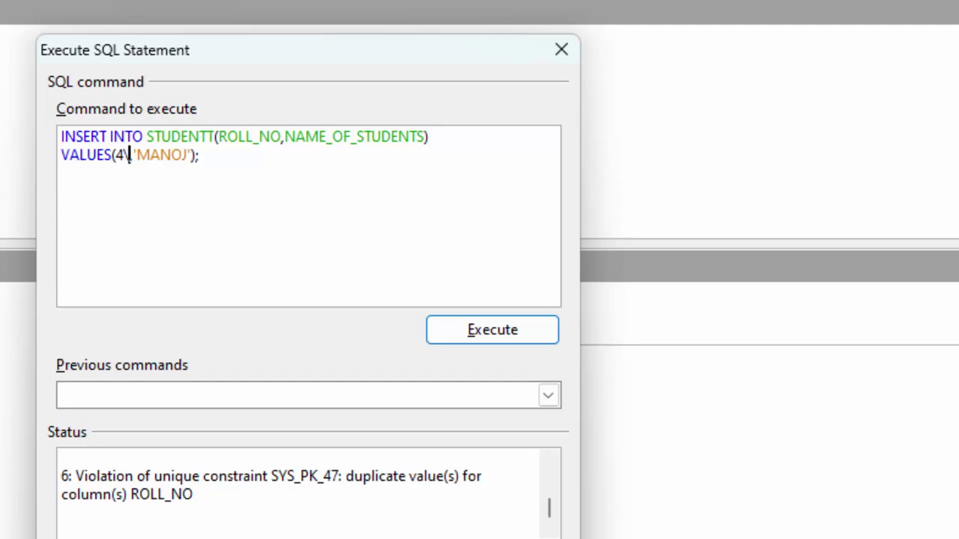
key("BackSpace")
key("BackSpace")
type("5")
left_click(177, 156)
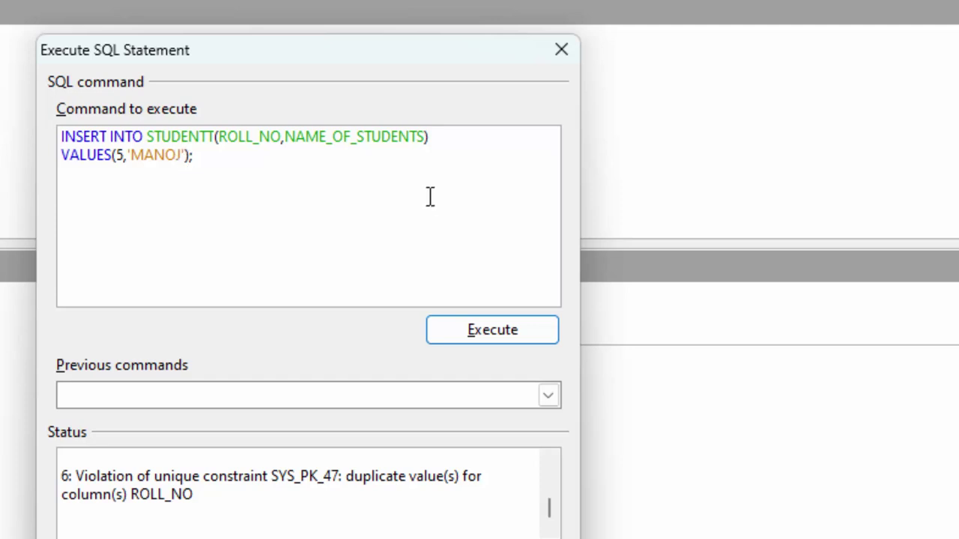
key("BackSpace")
key("BackSpace")
key("BackSpace")
key("BackSpace")
key("BackSpace")
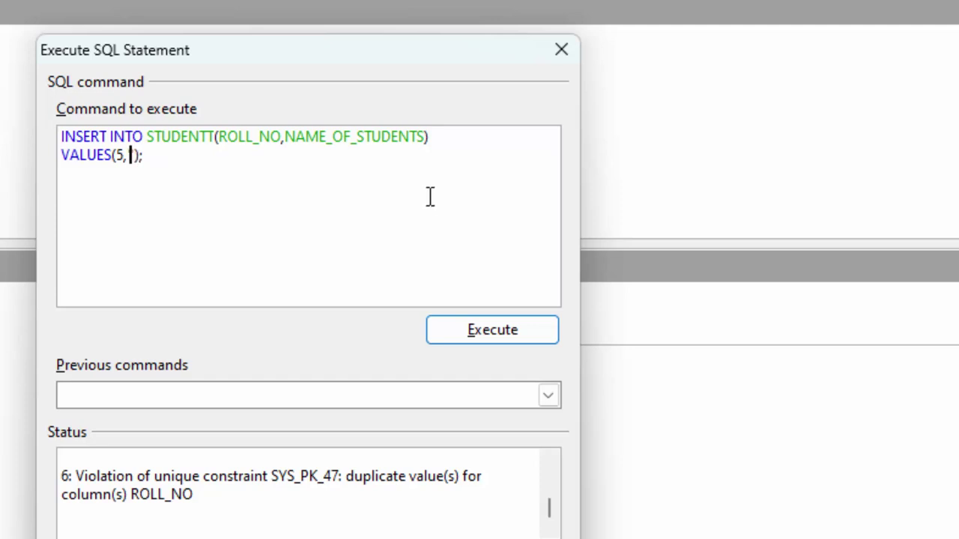
type("LOKES")
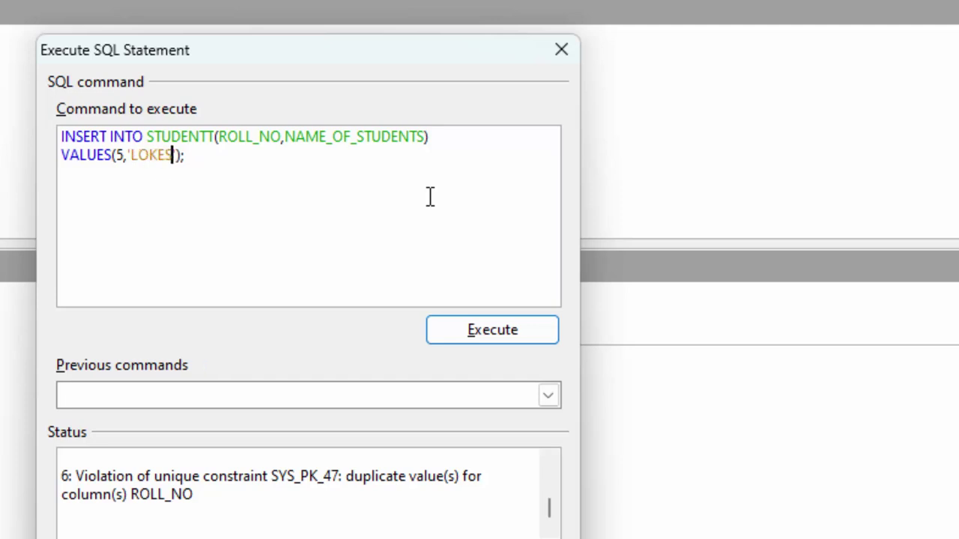
type("H")
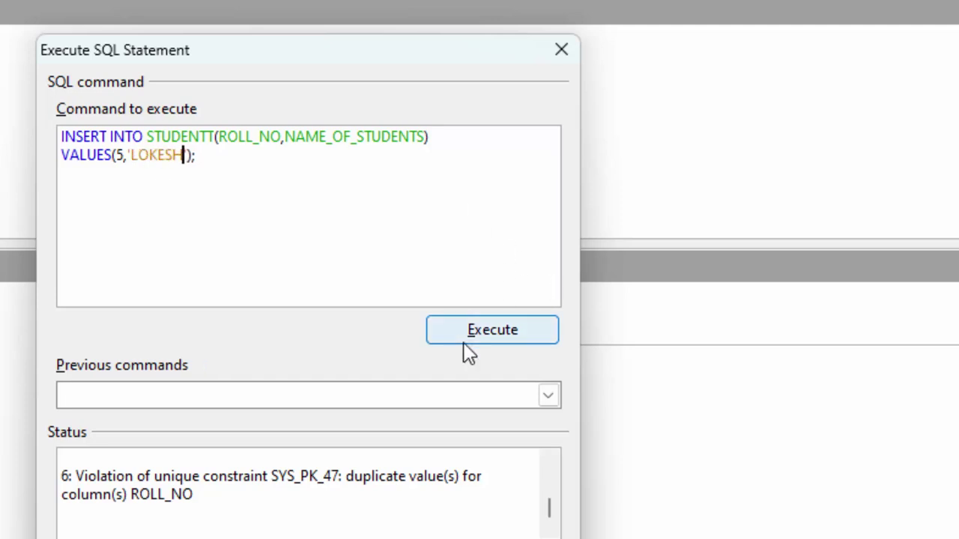
left_click(464, 338)
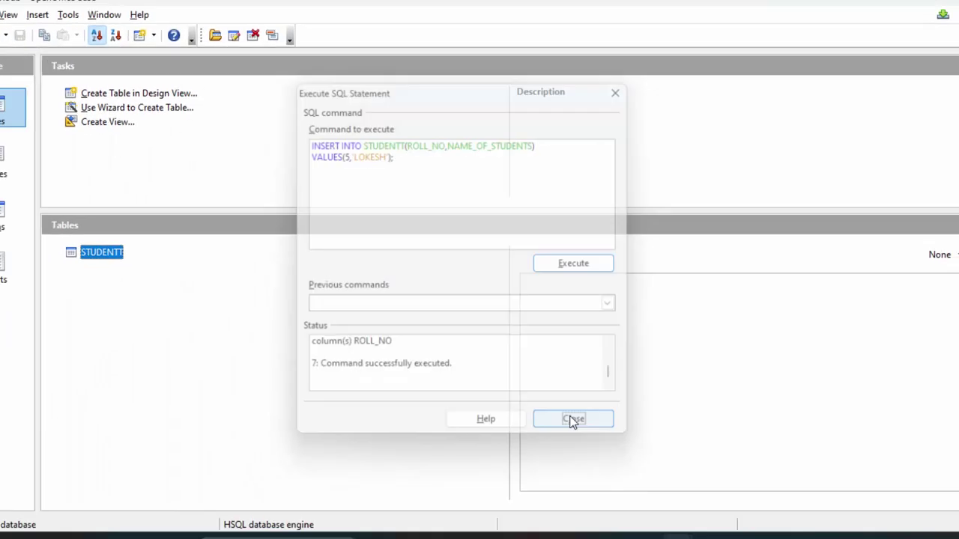
Close the SQL window and the database, then reopen StudentD from the recent files.
left_click(494, 517)
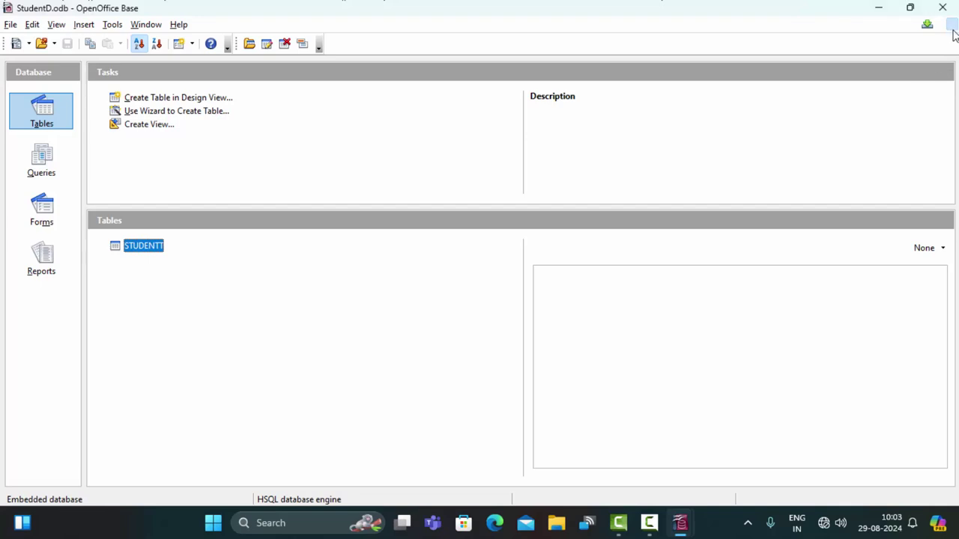
left_click(953, 18)
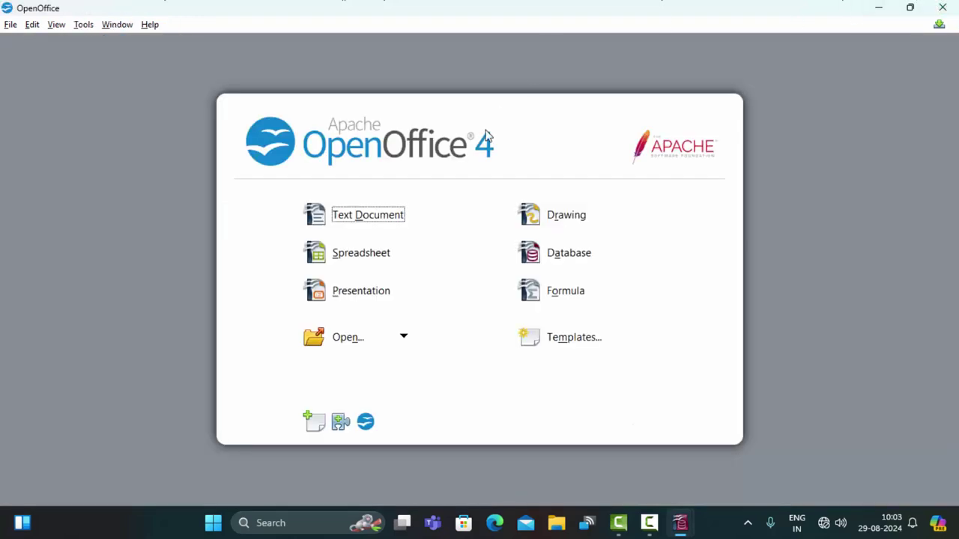
left_click(566, 255)
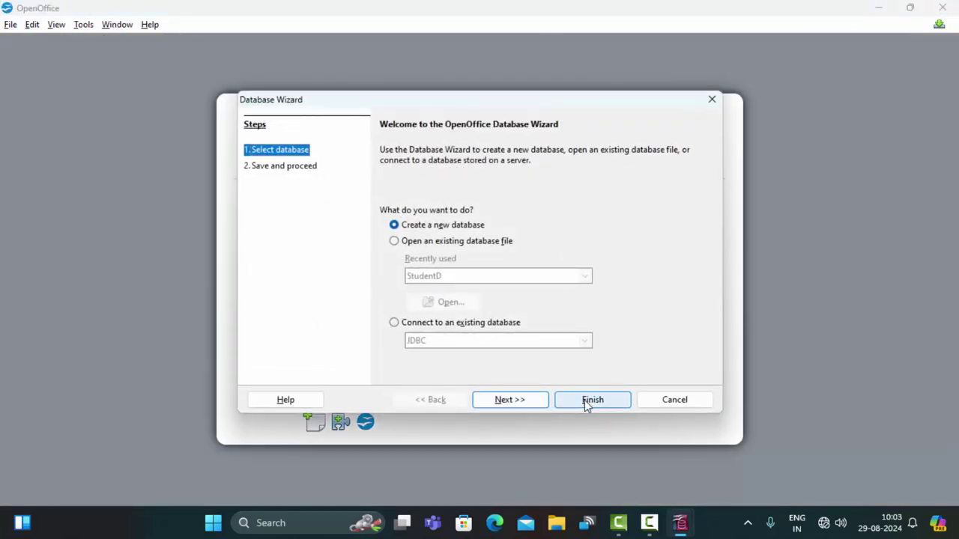
left_click(449, 243)
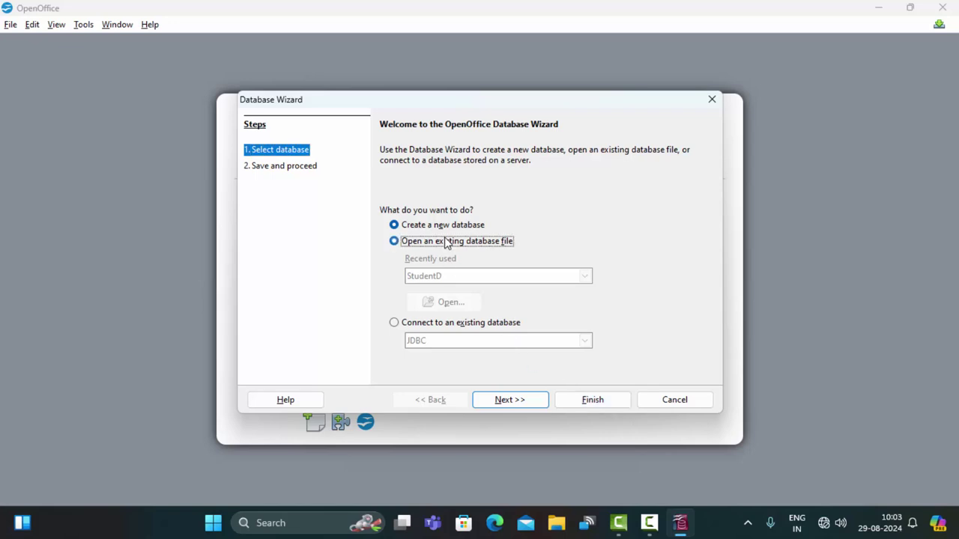
left_click(606, 401)
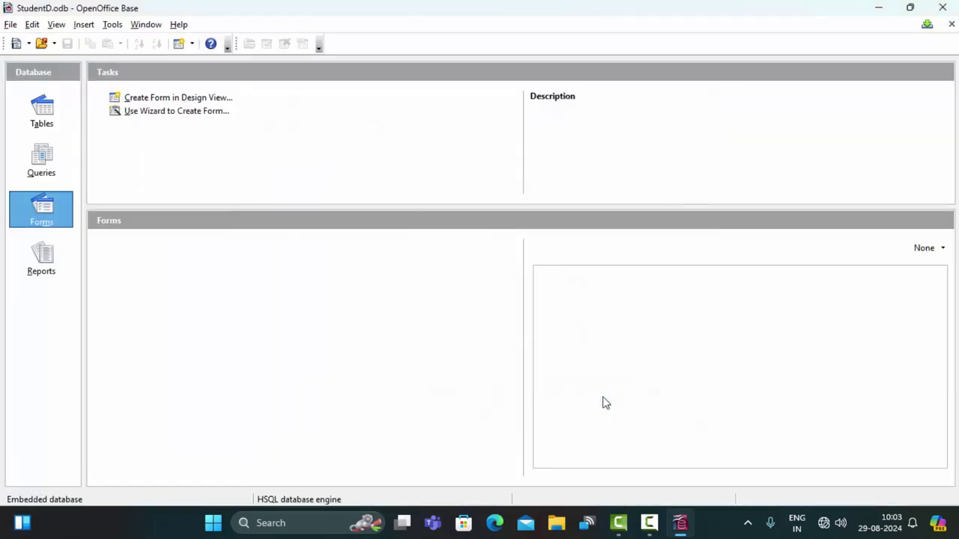
View STUDENTT's five rows, RAM through LOKESH, then close the data view.
left_click(42, 111)
double_click(150, 245)
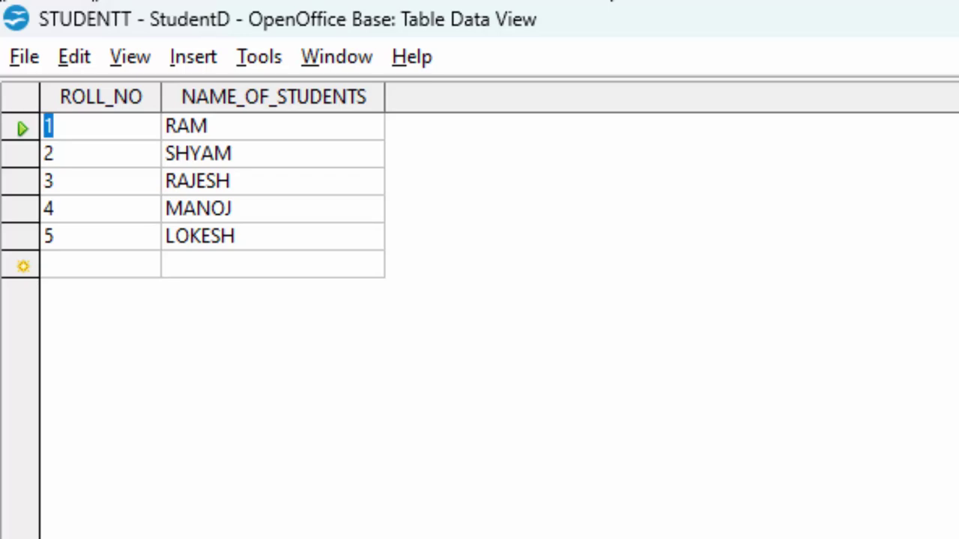
key("ctrl+w")
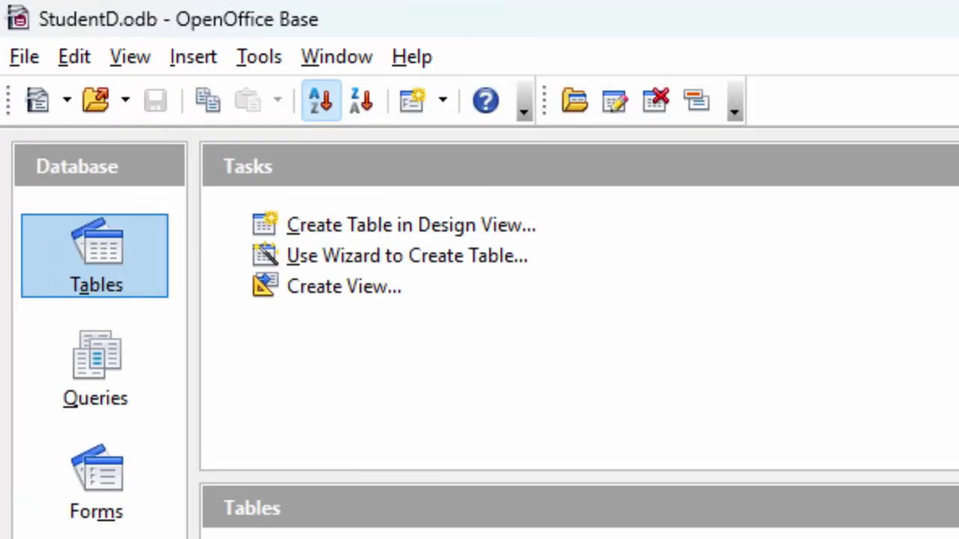
Launch Microsoft Access, create the blank database Database322.accdb, and close Table1.
key("super")
type("ACC")
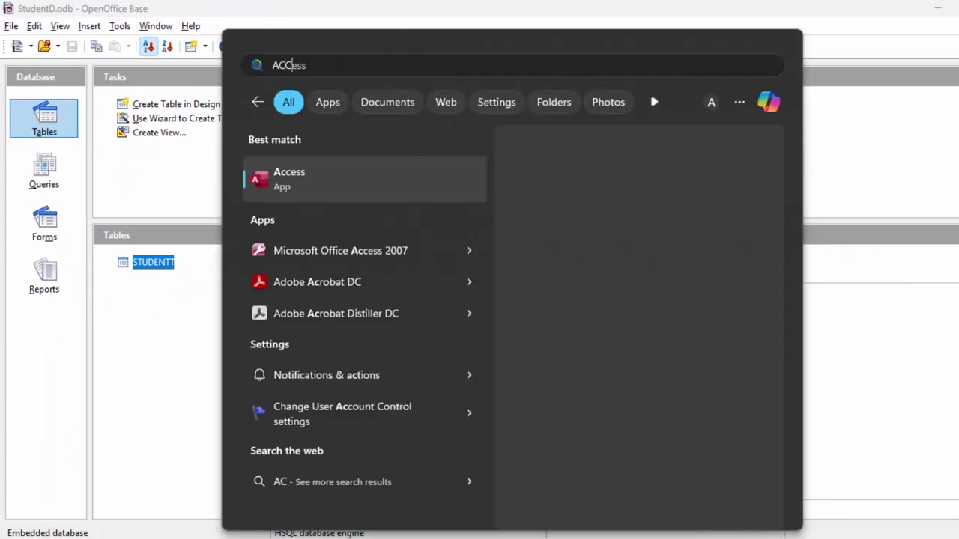
left_click(438, 176)
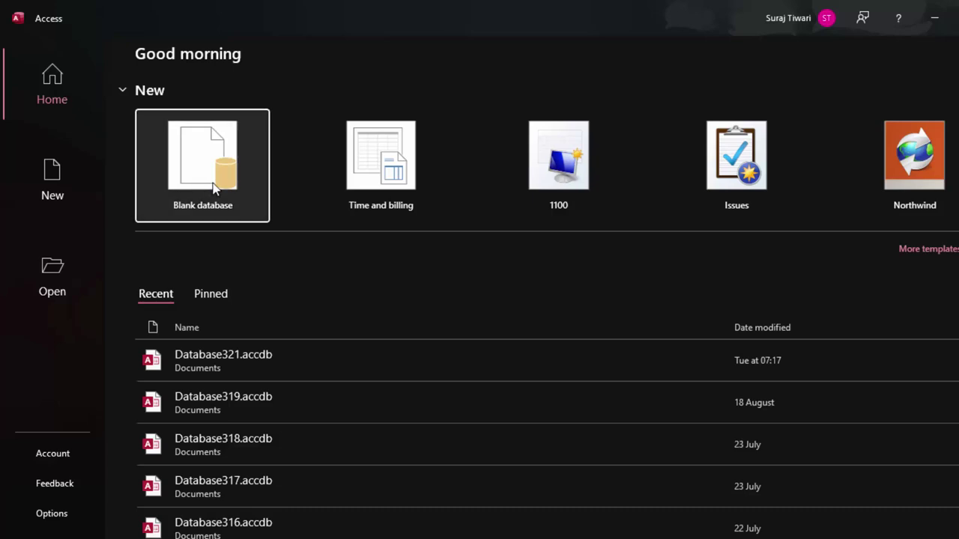
left_click(205, 225)
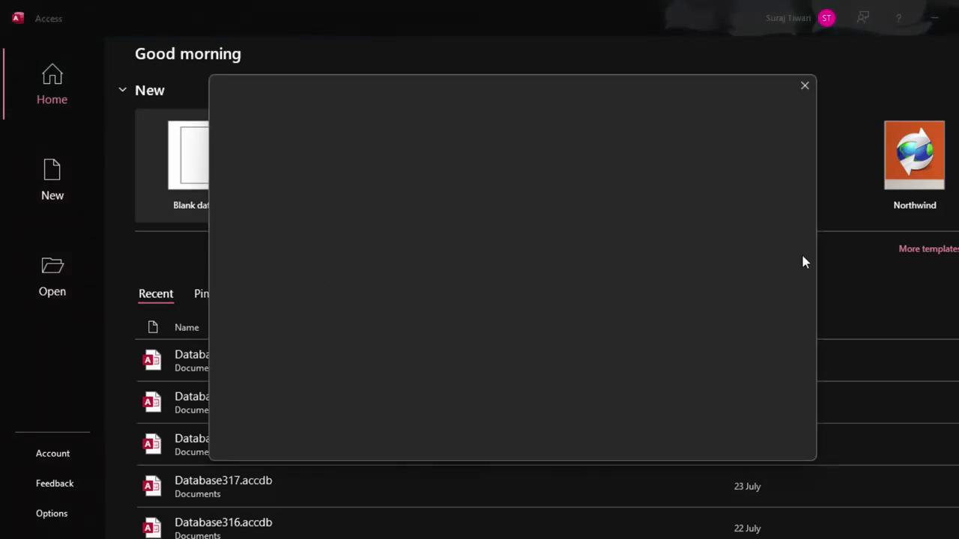
left_click(603, 267)
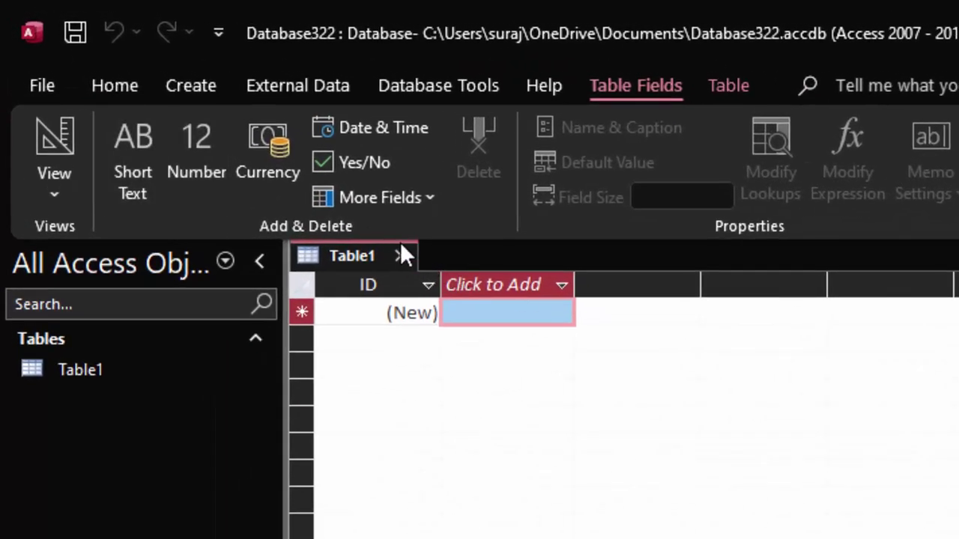
left_click(397, 253)
Start a new query design in SQL view.
left_click(177, 79)
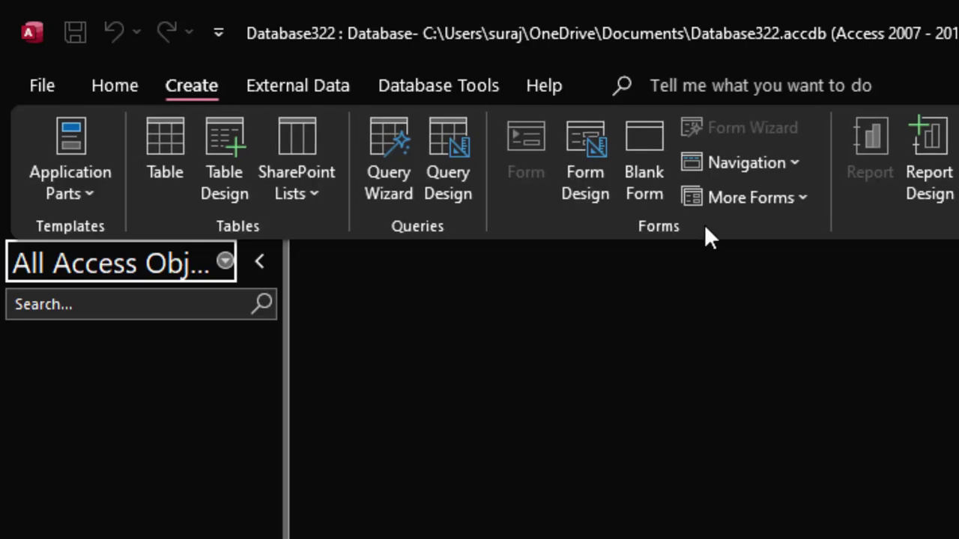
left_click(454, 141)
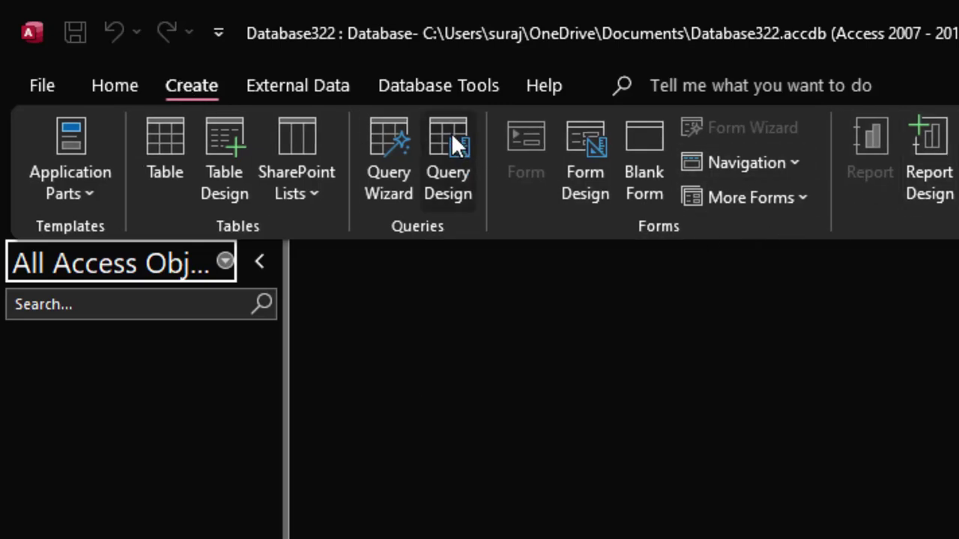
left_click(43, 120)
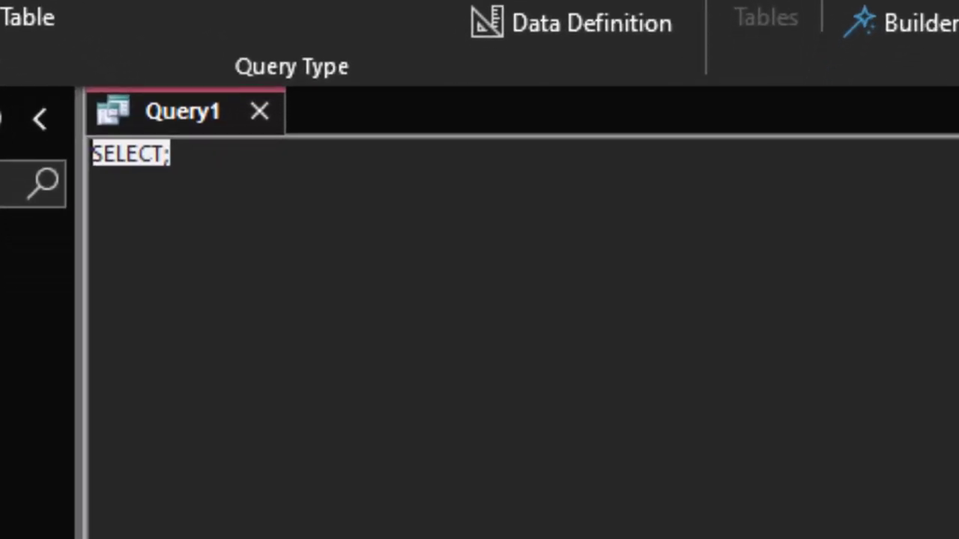
Enter CREATE table StudentT(Roll_no int not null primary key,Name varchar(20)); and run it.
type("CREA")
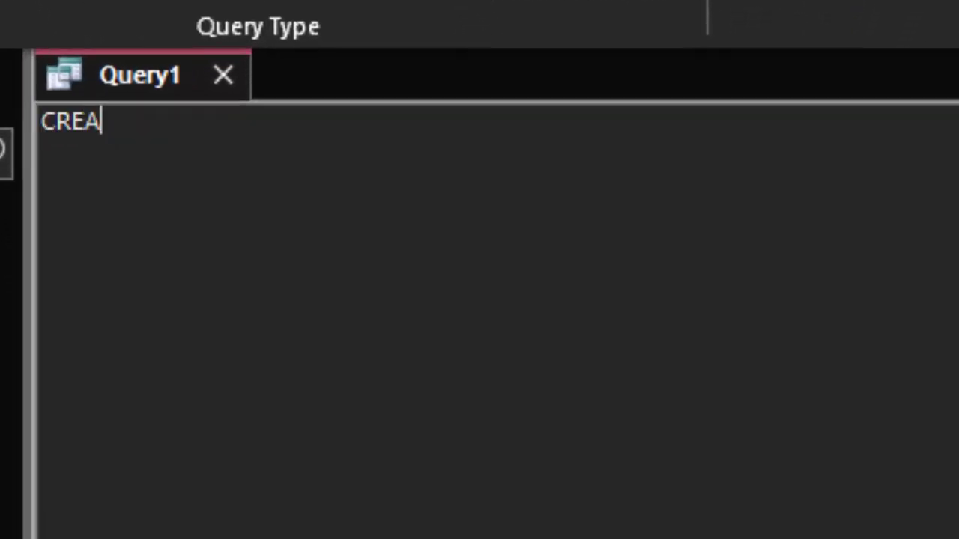
type("TE")
type(" tab")
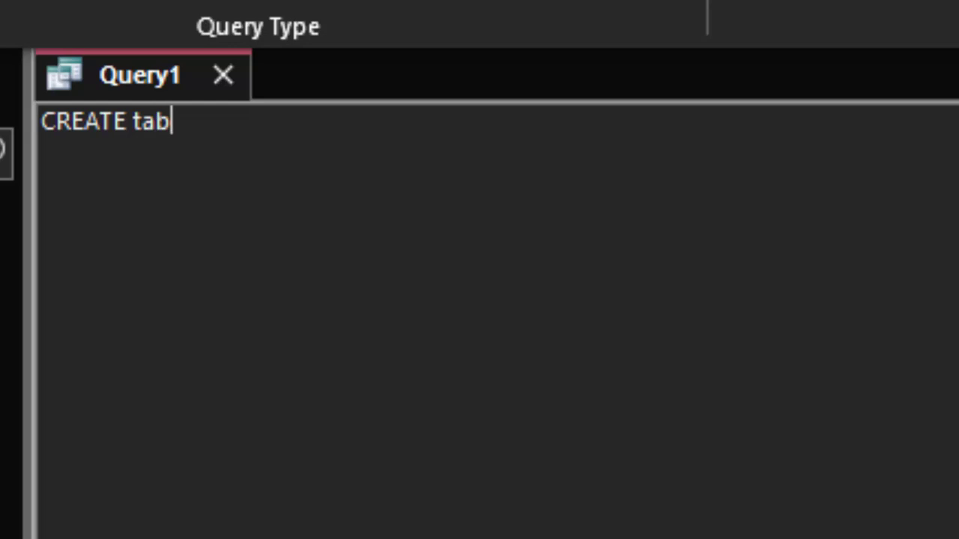
type("le ")
type("Stu")
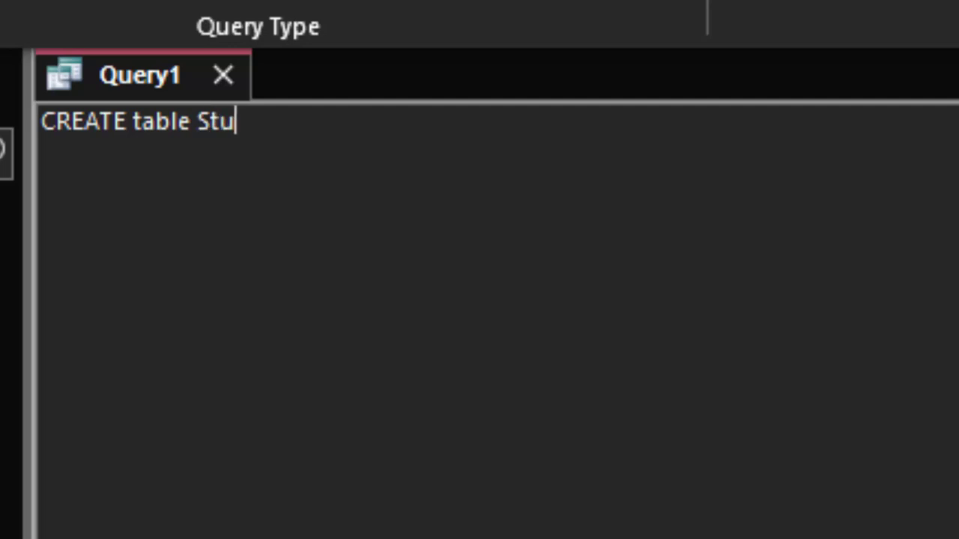
type("dent")
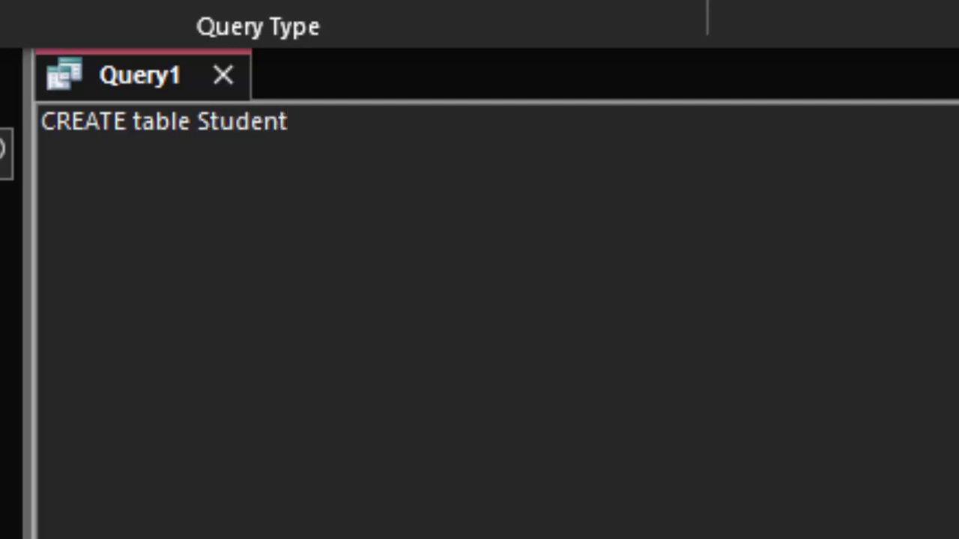
type("T")
type("(\"")
type("Roll")
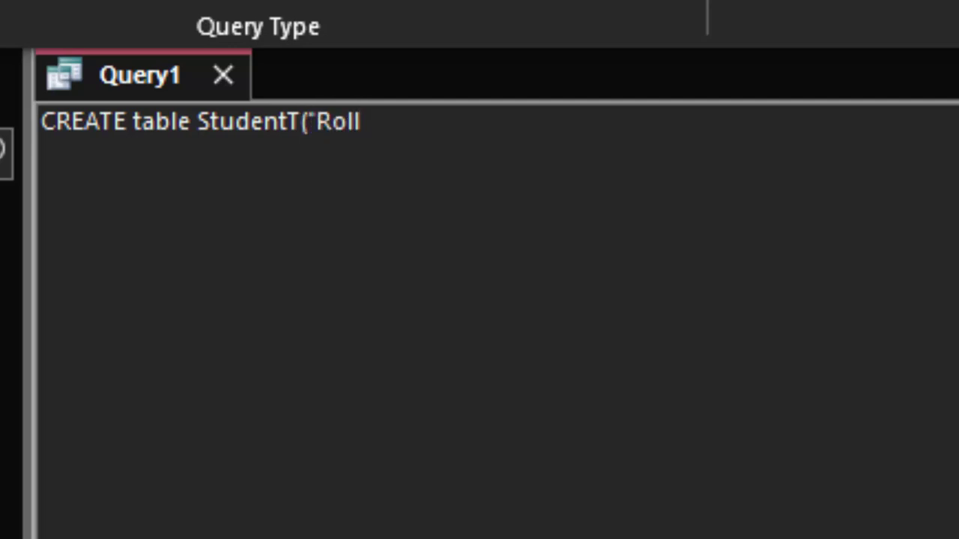
key("BackSpace")
key("BackSpace")
key("BackSpace")
key("BackSpace")
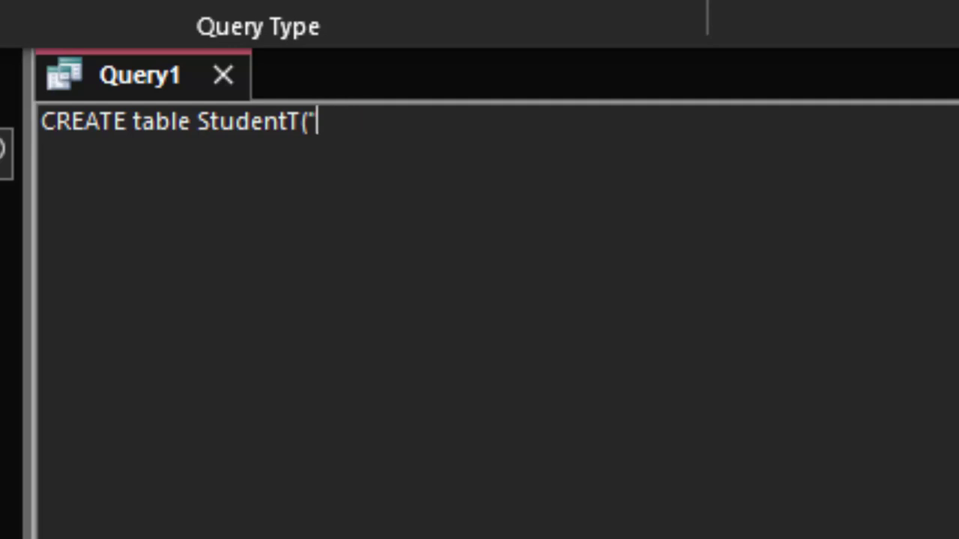
key("BackSpace")
type("R")
type("oll ")
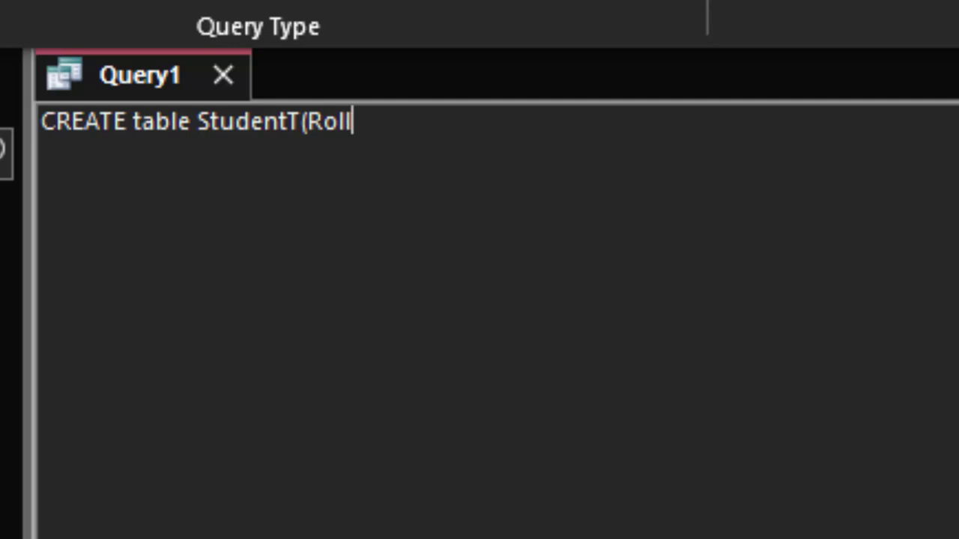
type("no")
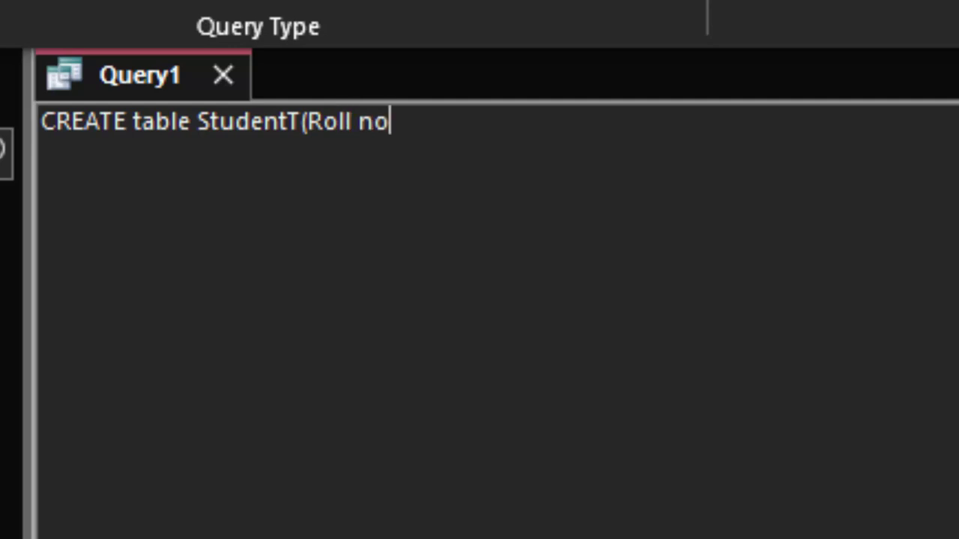
key("BackSpace")
key("BackSpace")
key("BackSpace")
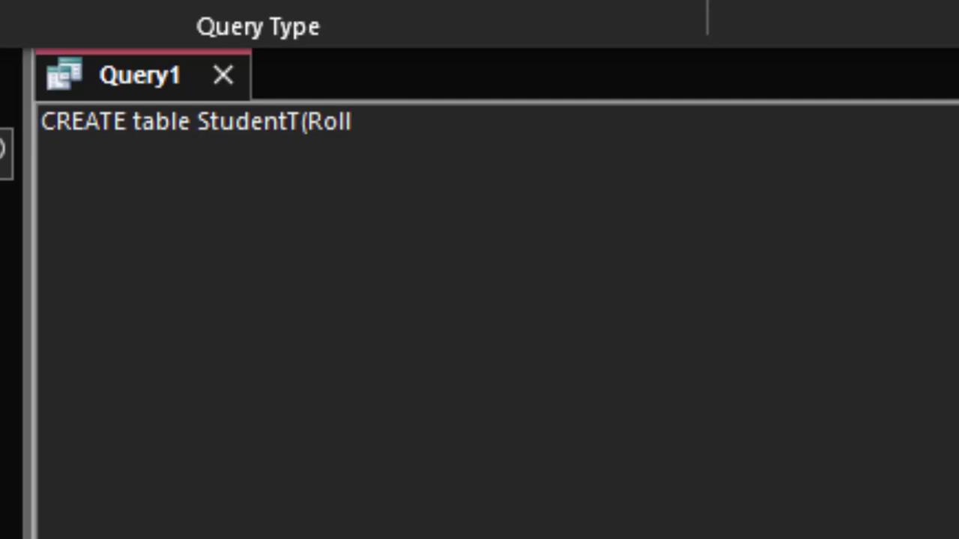
type("_no in")
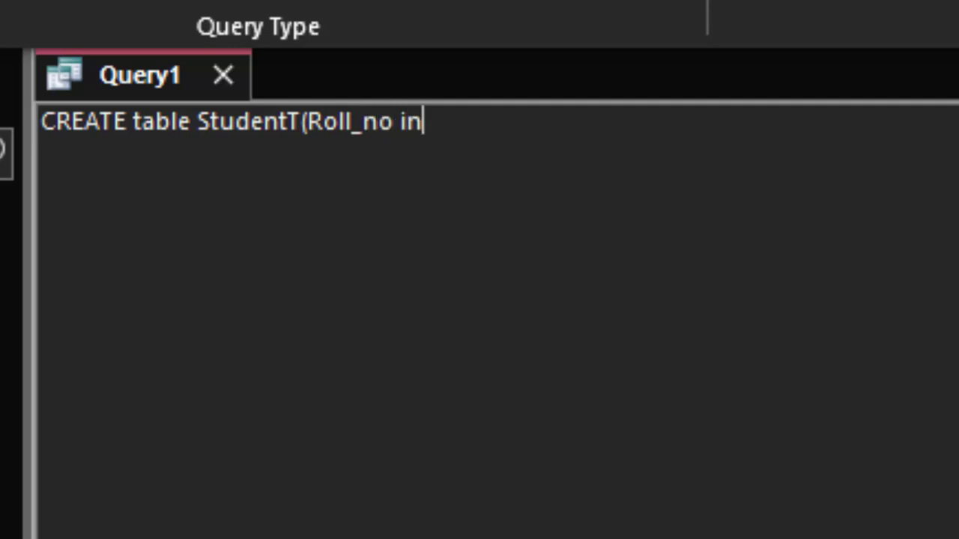
type("t p")
key("BackSpace")
type("o")
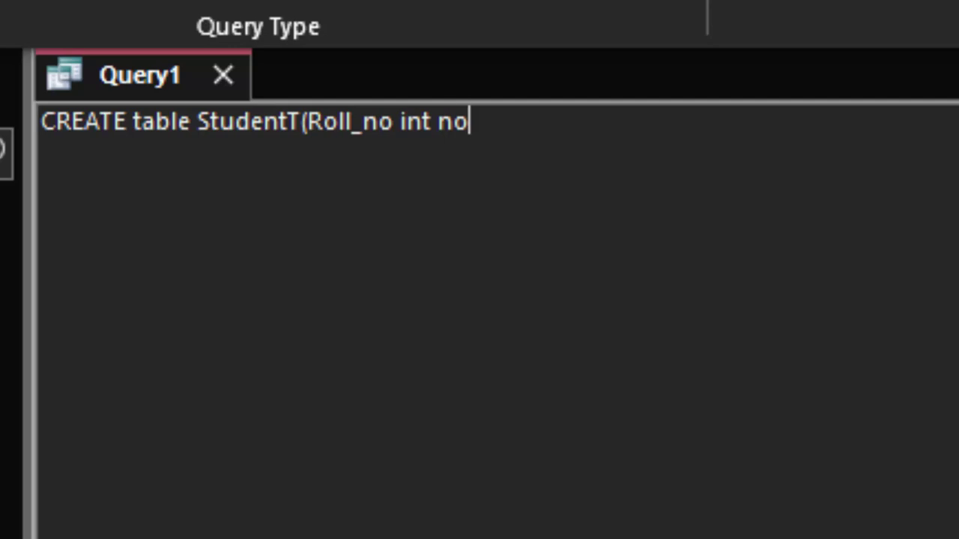
type("t null")
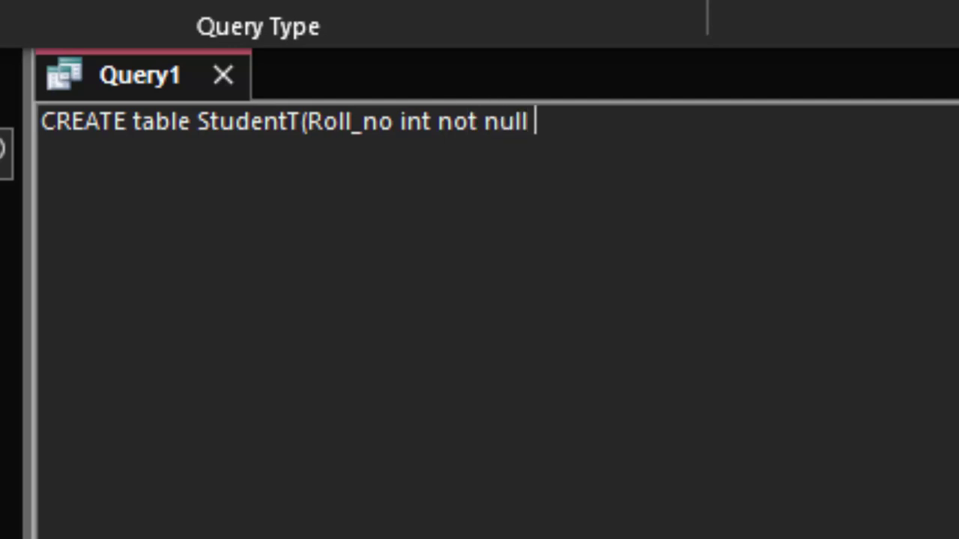
type("primar")
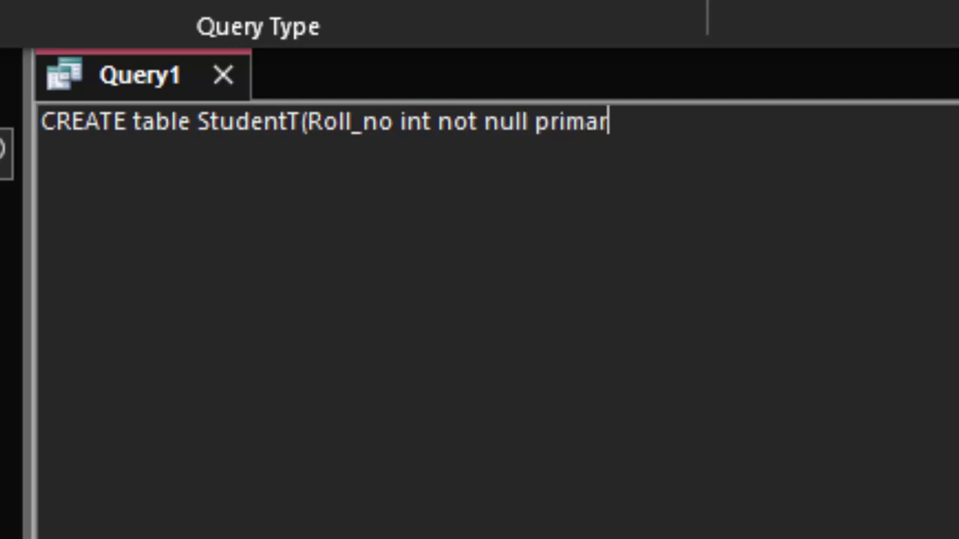
type("y keu")
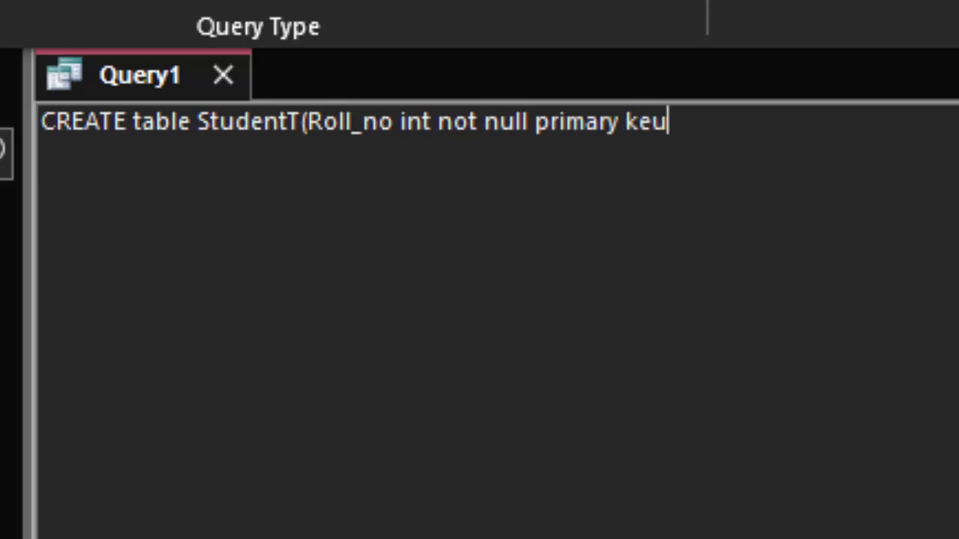
key("BackSpace")
type("y,")
type("Na")
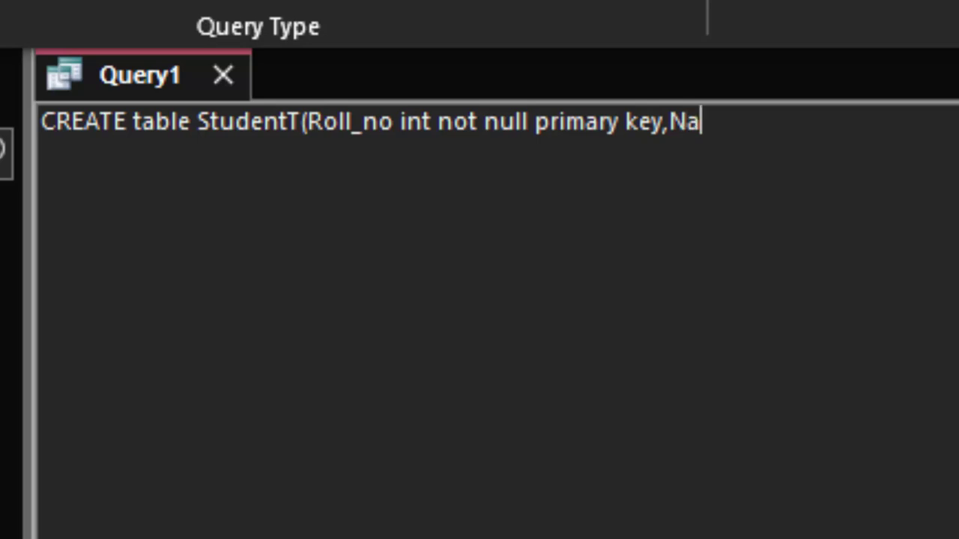
type("me var")
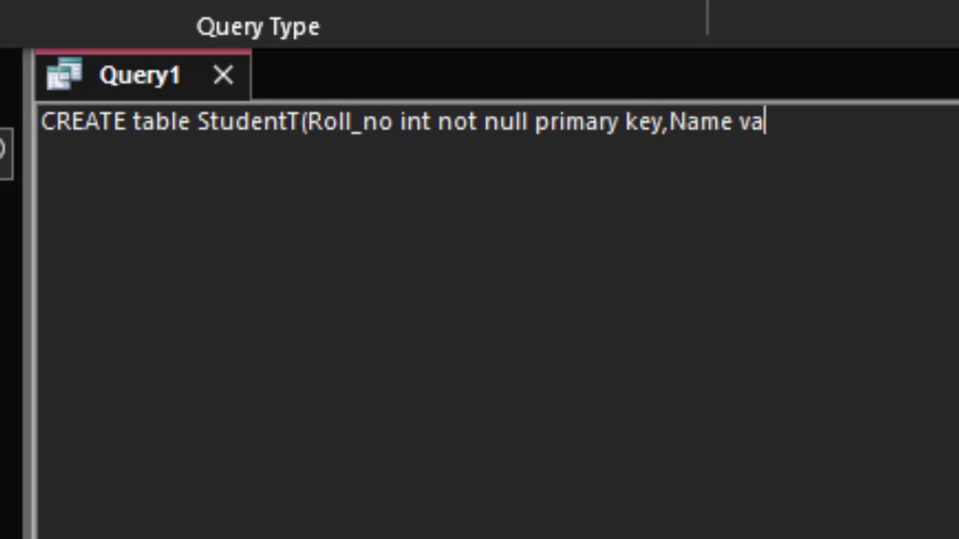
type("char")
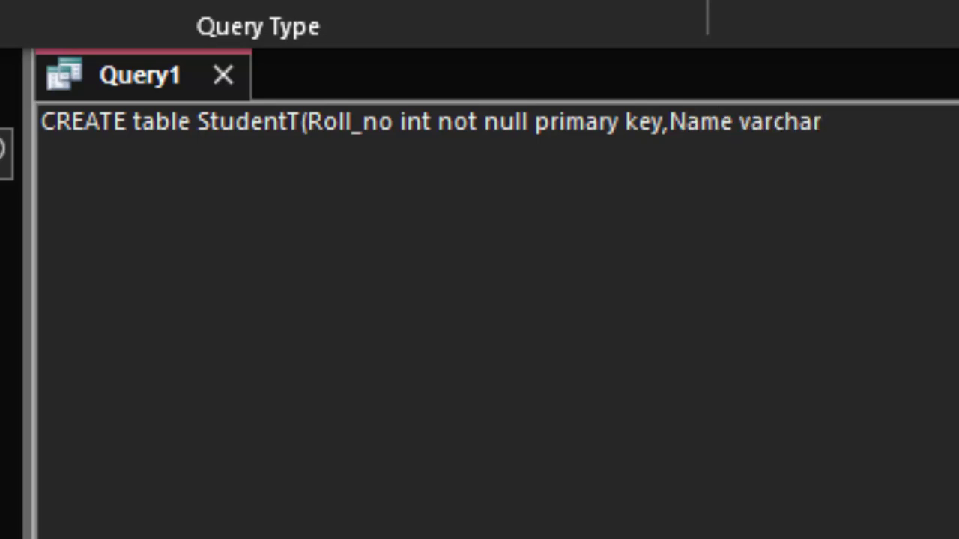
type("(20")
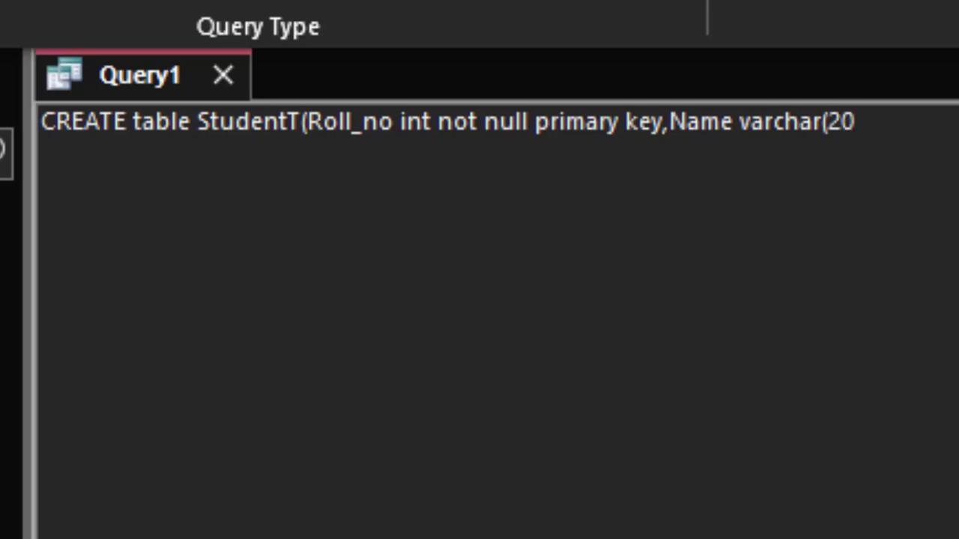
type("))")
type(";")
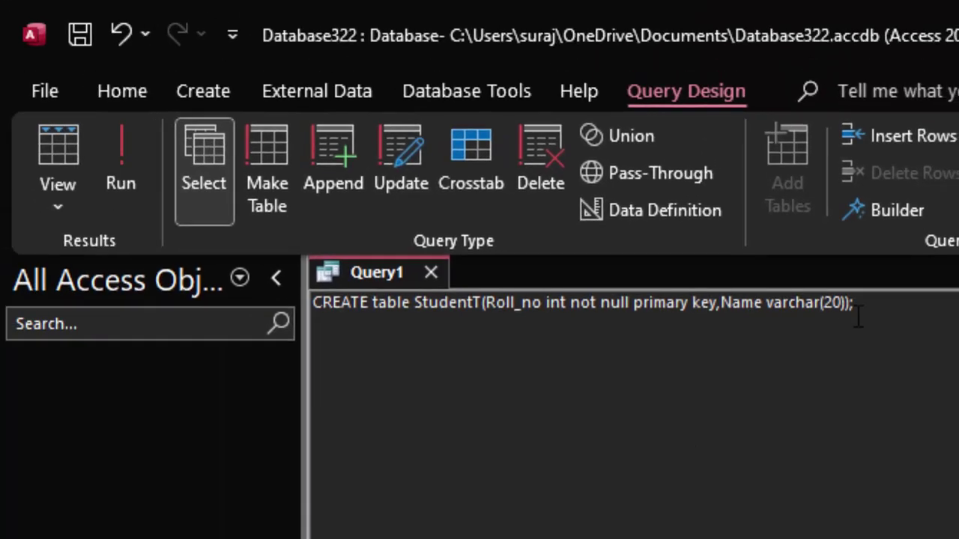
key("ctrl+a")
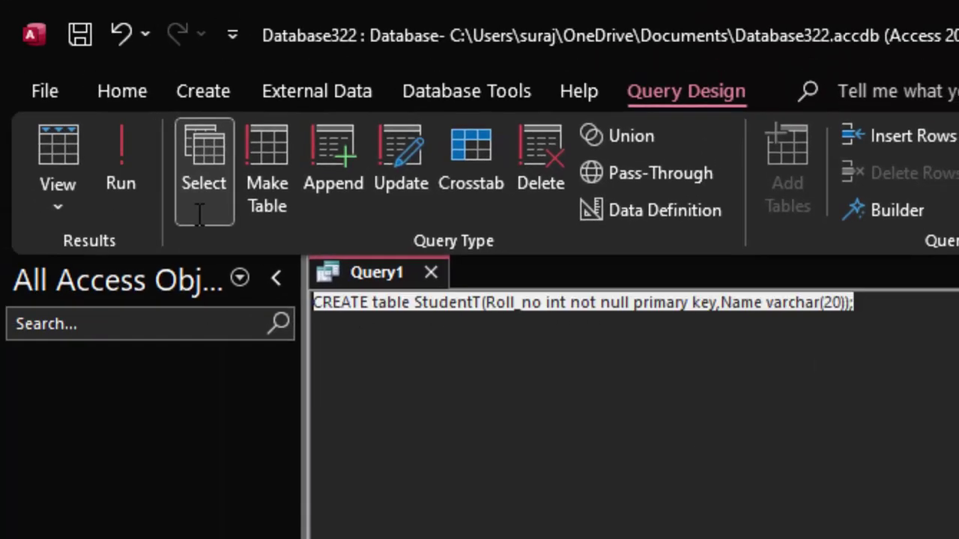
left_click(137, 174)
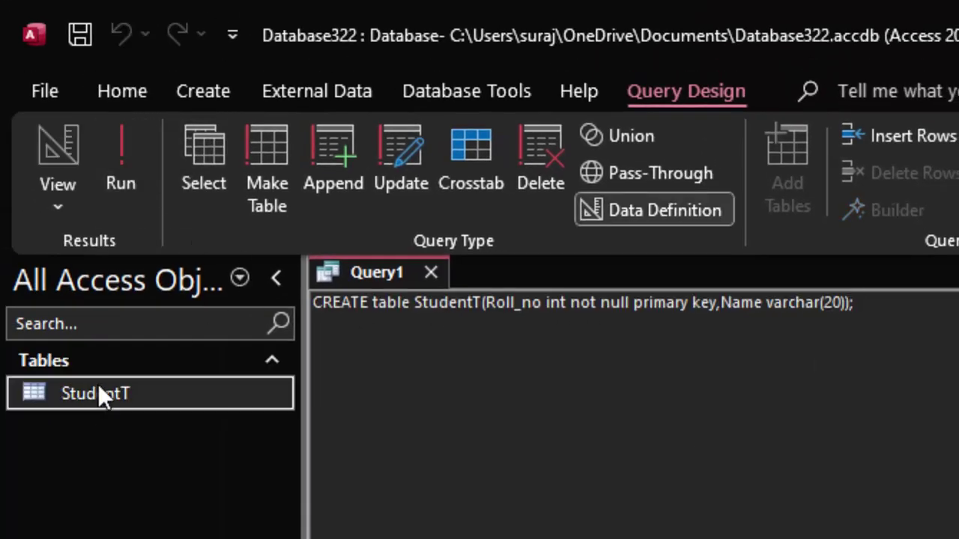
Check StudentT's columns, then save the query as 'Tablecreation'.
double_click(100, 391)
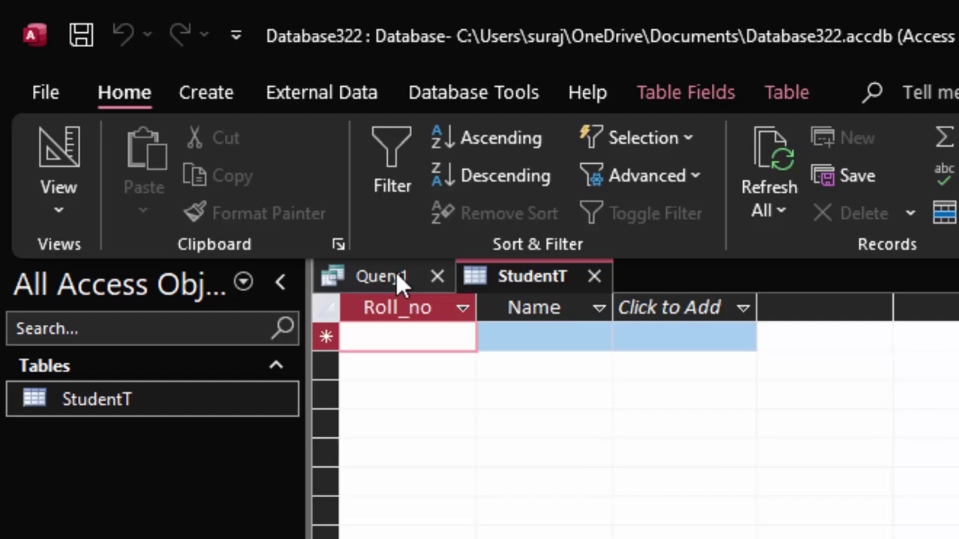
left_click(395, 272)
right_click(395, 271)
left_click(457, 293)
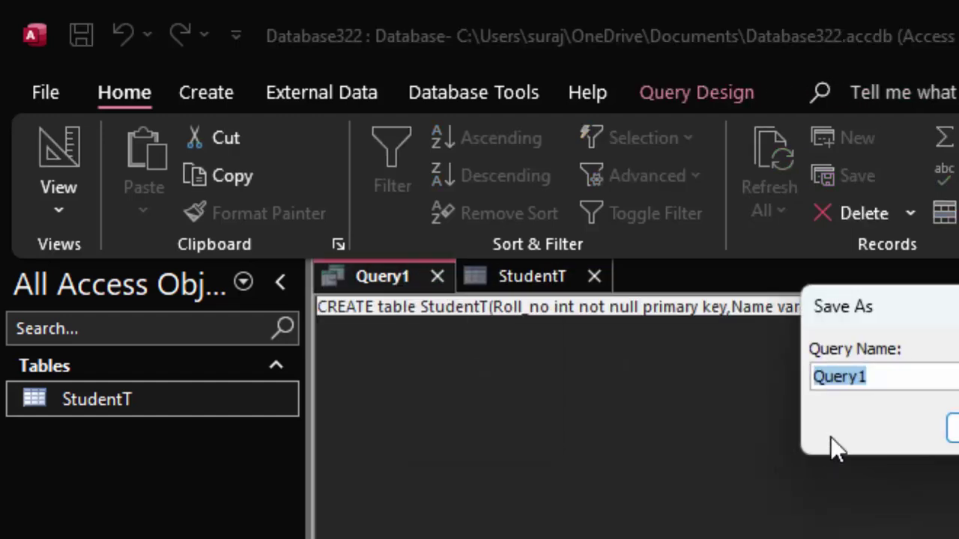
key("BackSpace")
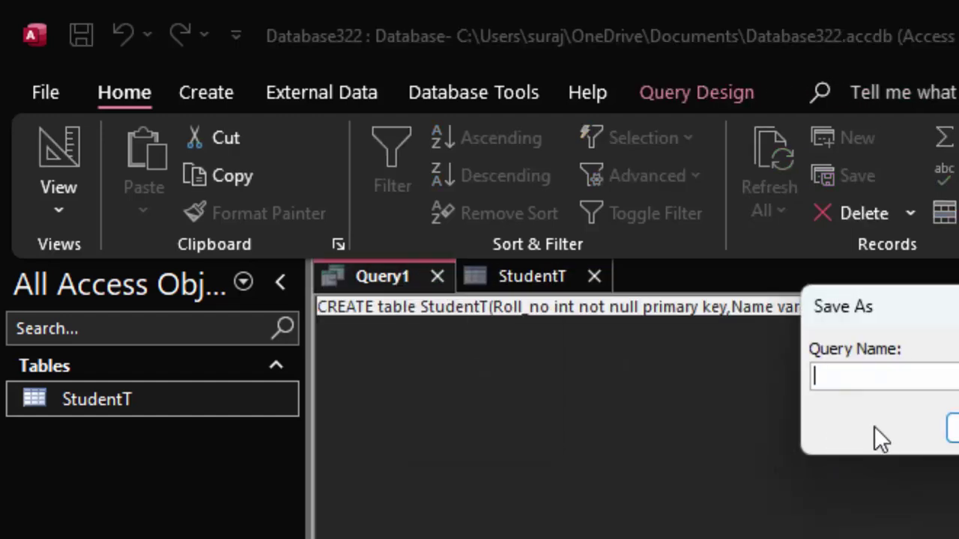
type("Table")
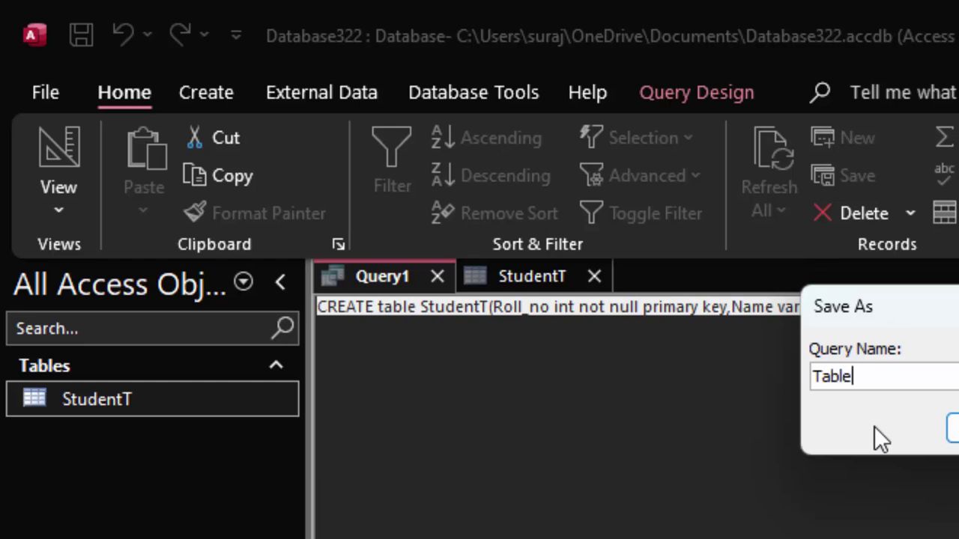
type("creati")
type("on")
key("Return")
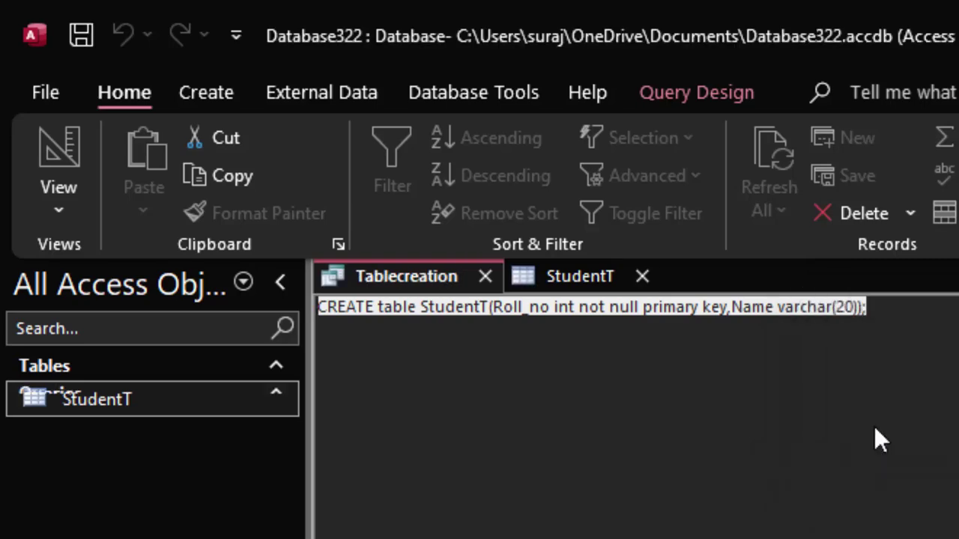
Close the StudentT datasheet and the Tablecreation query tabs.
left_click(642, 276)
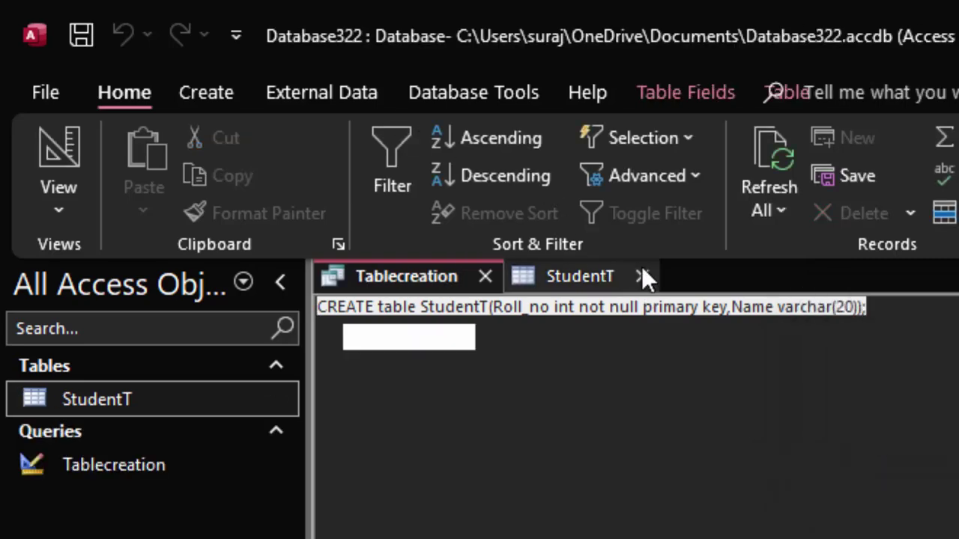
left_click(485, 278)
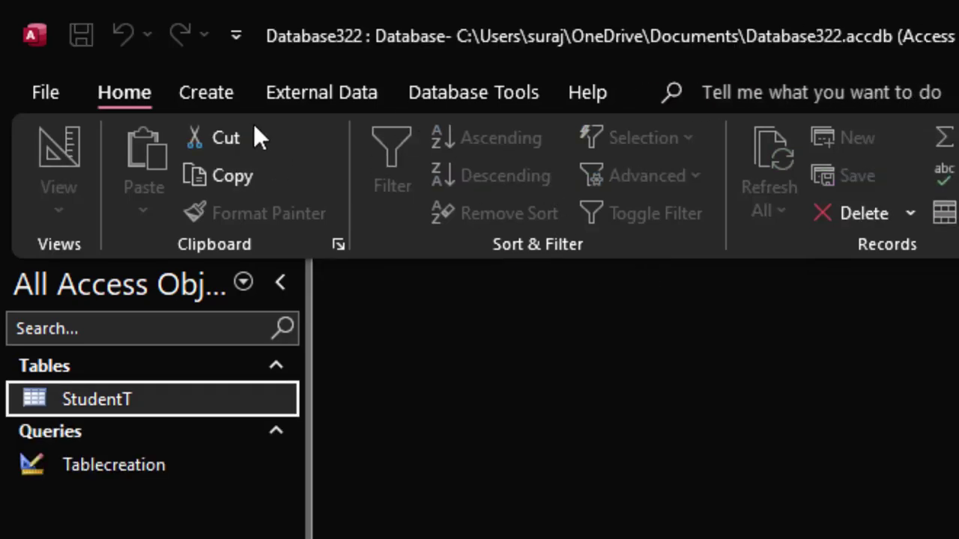
left_click(217, 92)
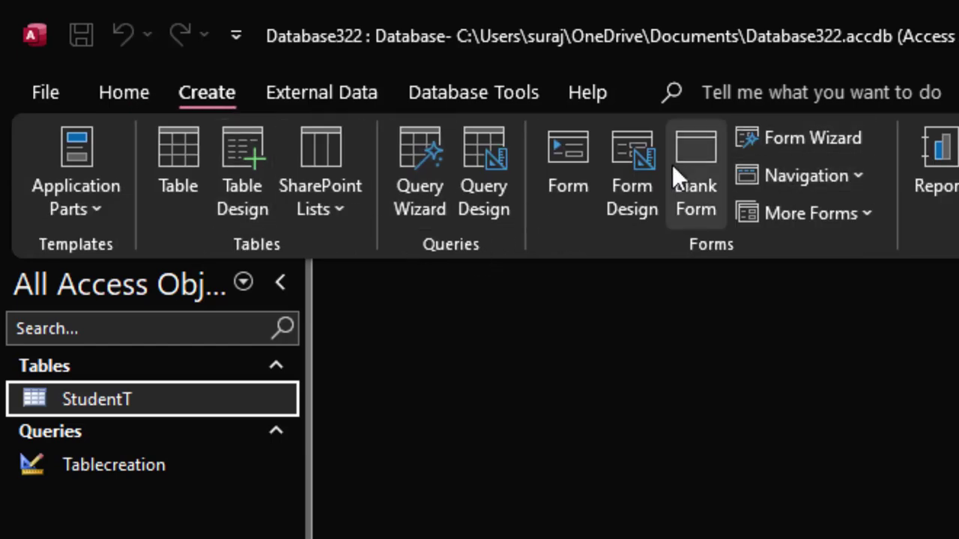
Start a new SQL query and type insert into StudentT(Roll_no.
left_click(478, 139)
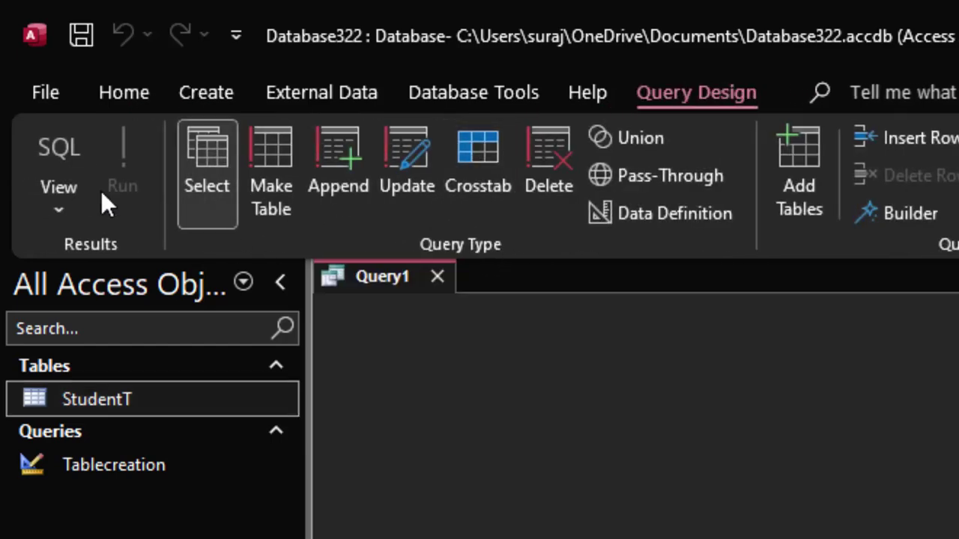
left_click(75, 154)
left_click(377, 287)
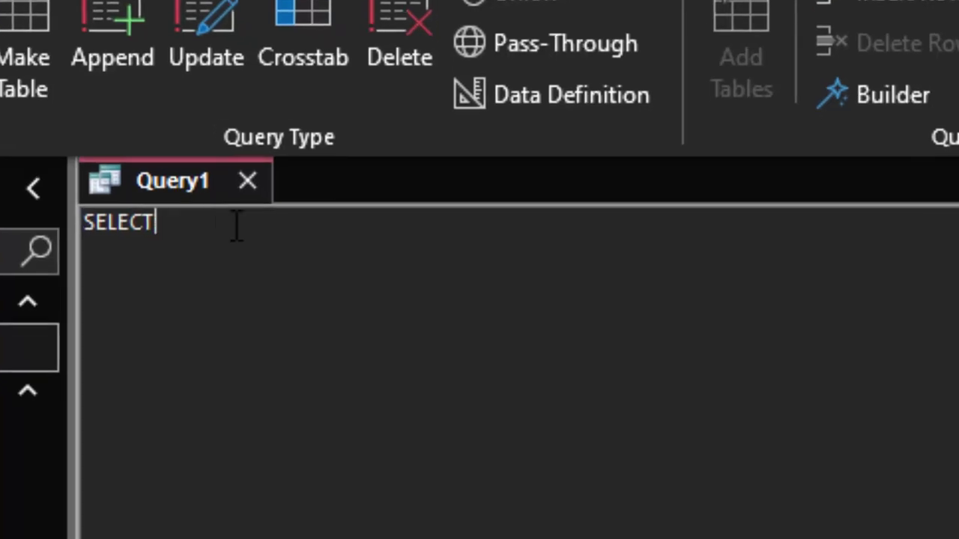
key("BackSpace")
key("BackSpace")
key("BackSpace")
type("ins")
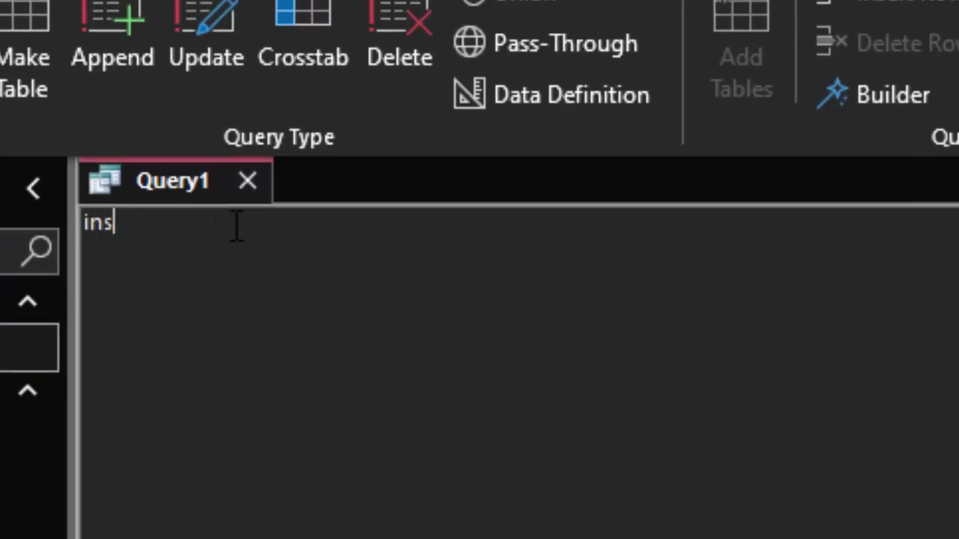
type("ert int")
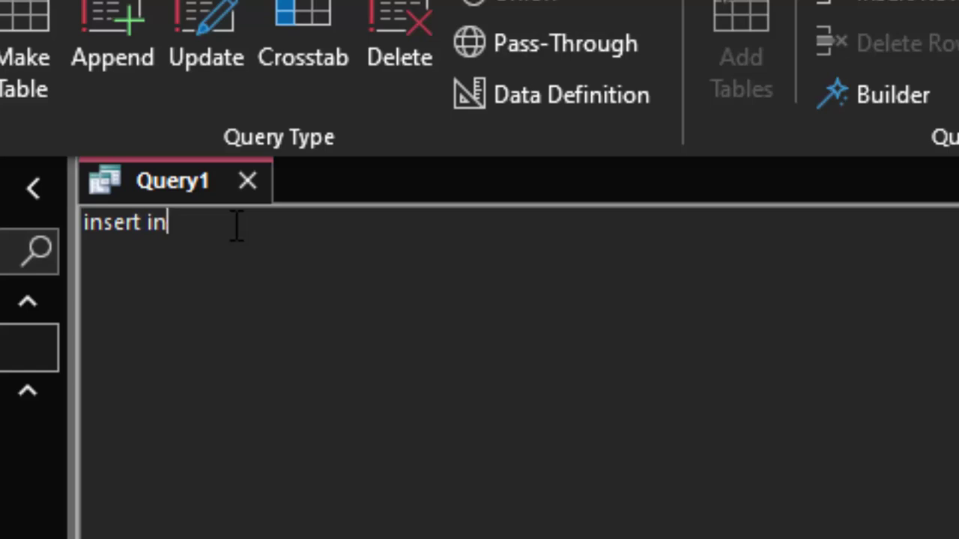
type("o")
type(" Stude")
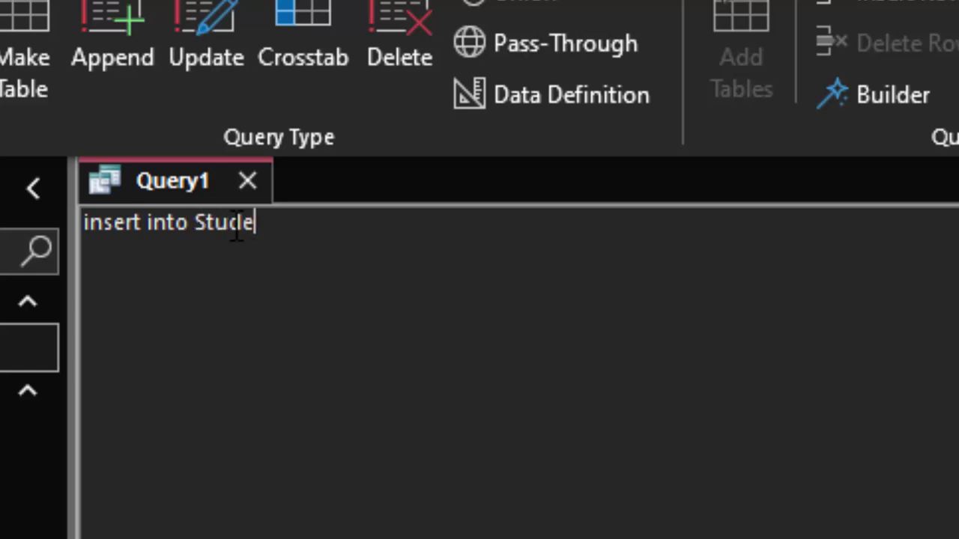
type("ntT")
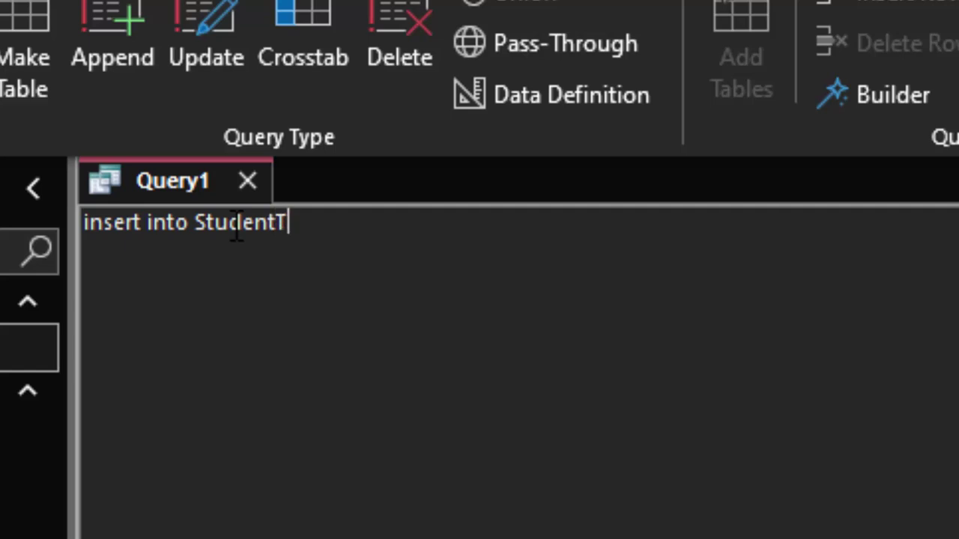
type("(")
type("Roll")
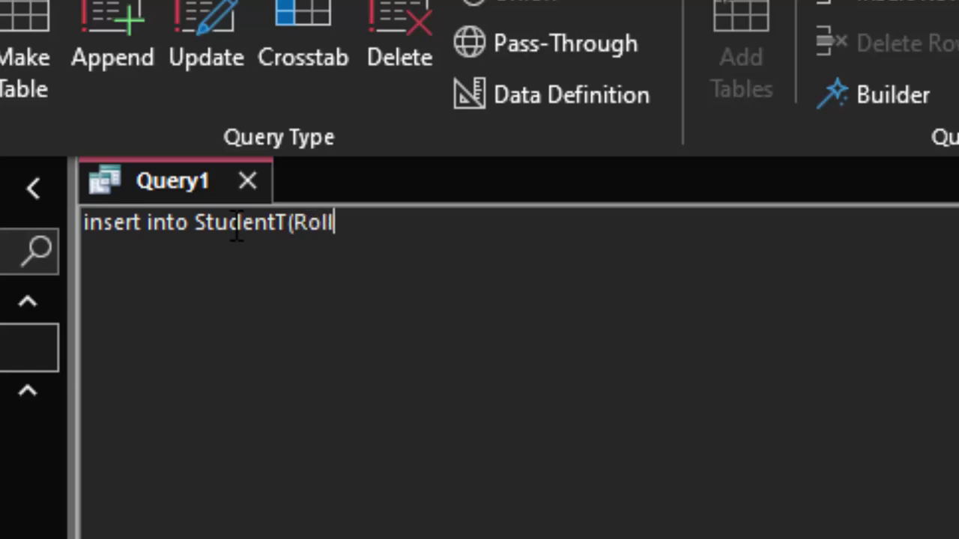
type("_np")
key("BackSpace")
type("0")
key("BackSpace")
type("o")
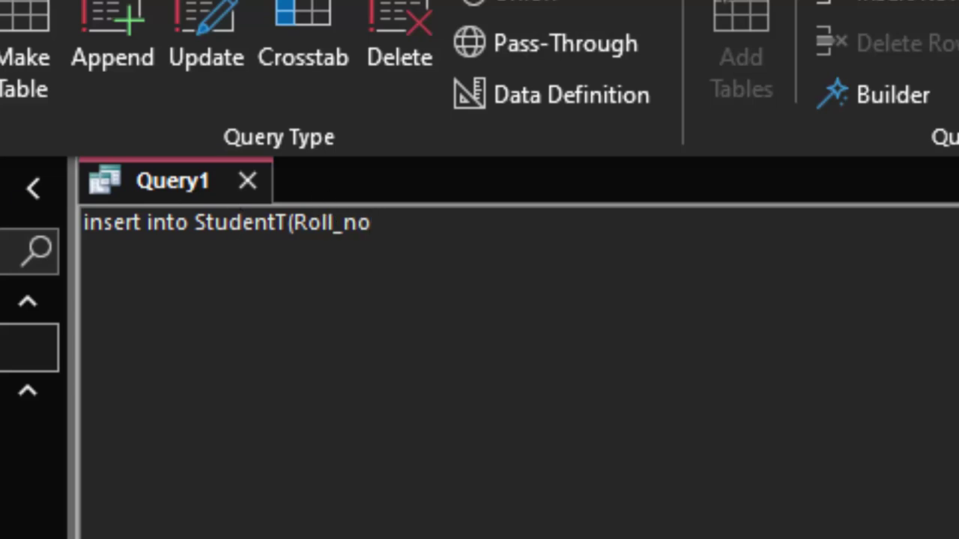
After checking StudentT's columns, finish with ,Name) and the line values(1,'Ram');.
double_click(30, 348)
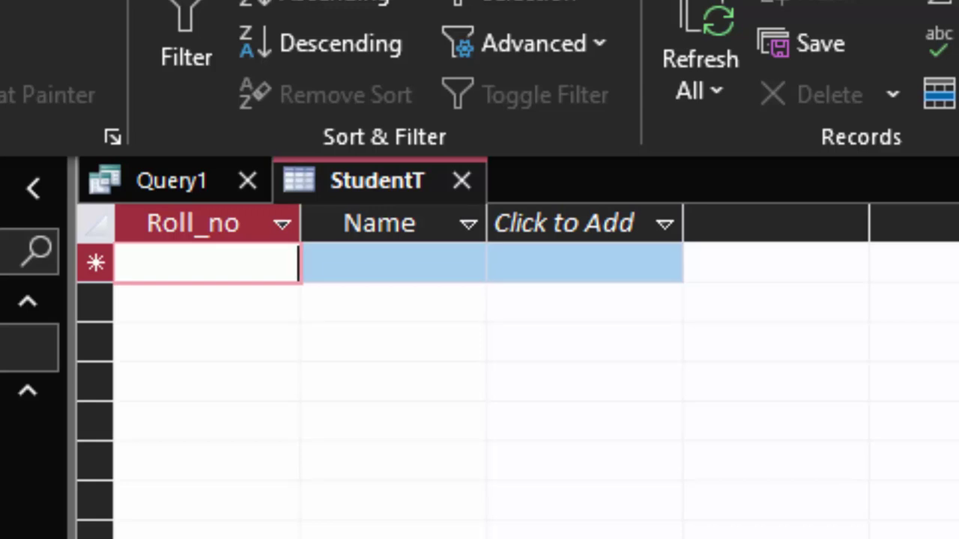
left_click(154, 193)
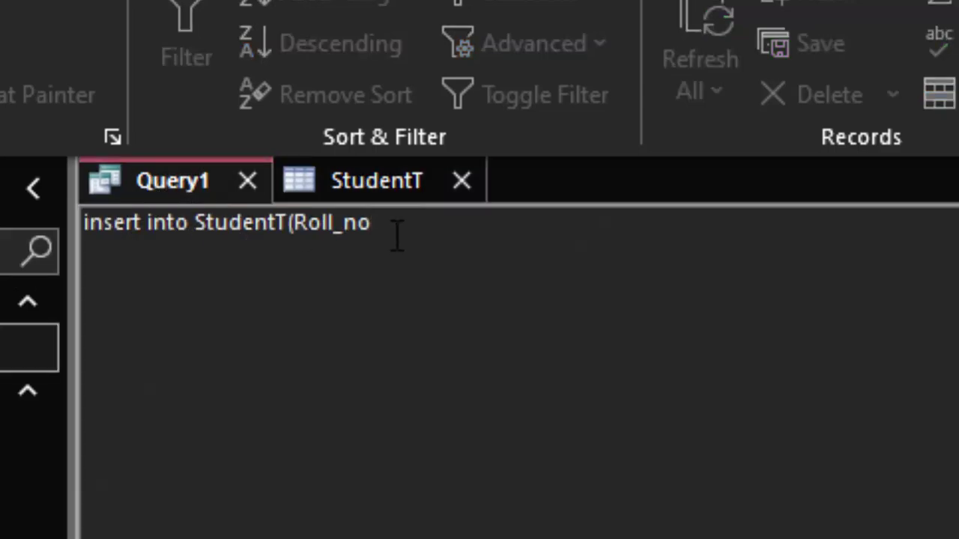
type(",")
type("Na")
type("me")
key("BackSpace")
type(")")
key("Return")
type("valu")
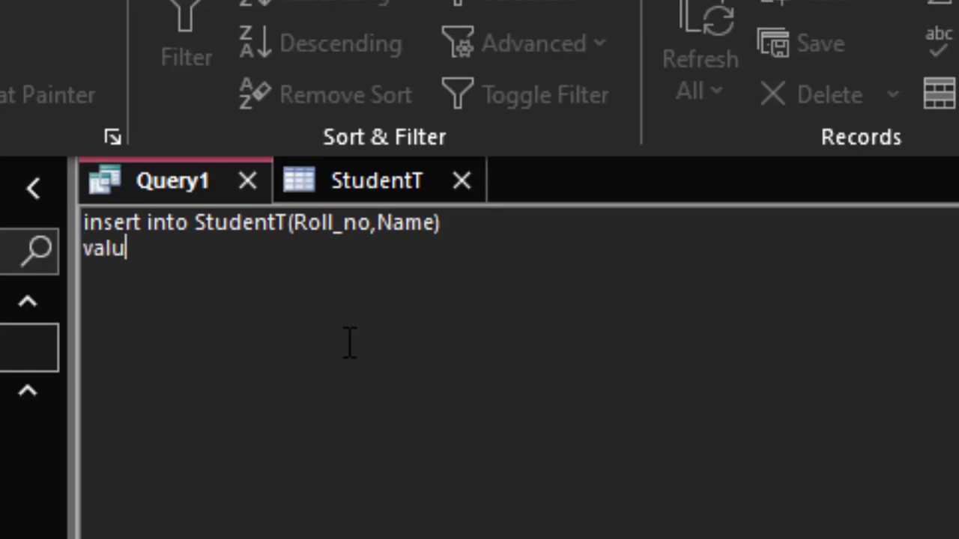
type("es")
type("(")
type("1,'")
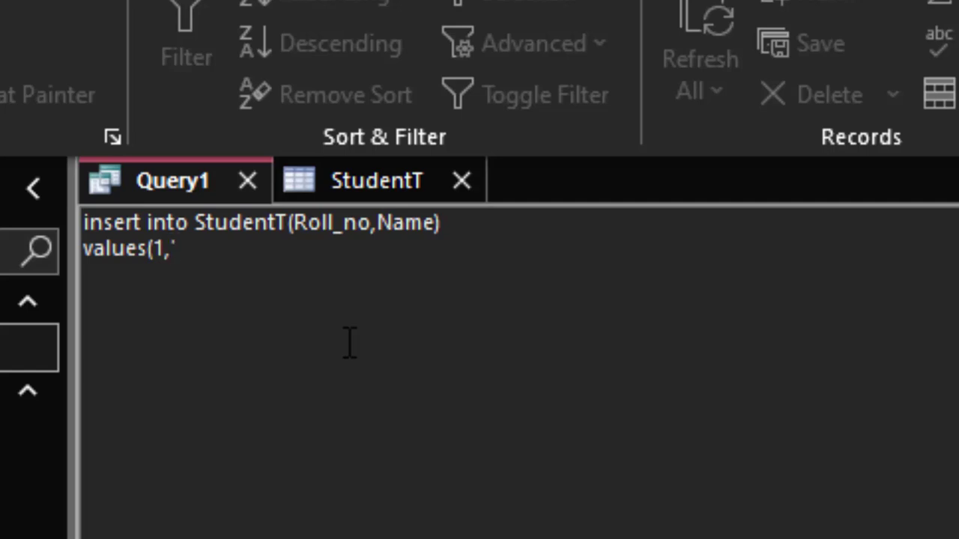
type("Ram")
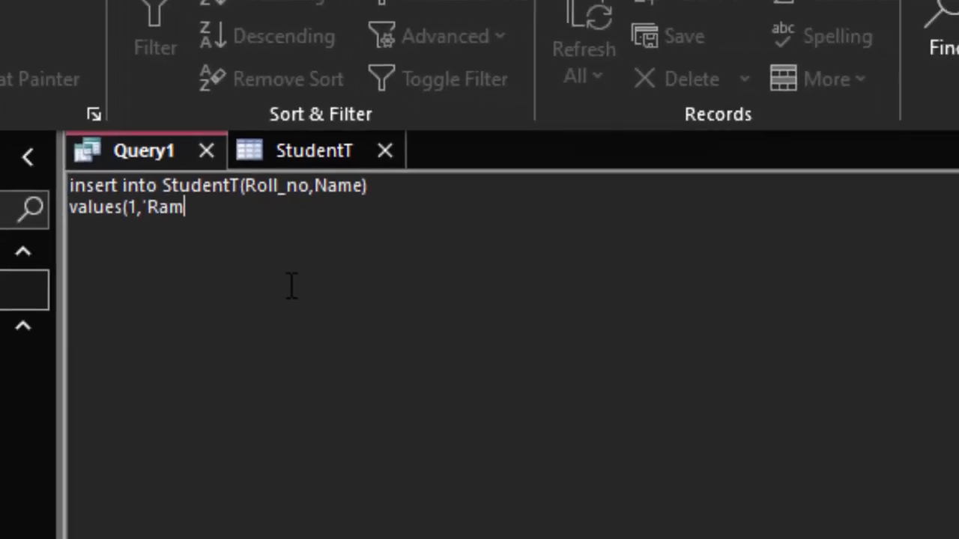
type("');")
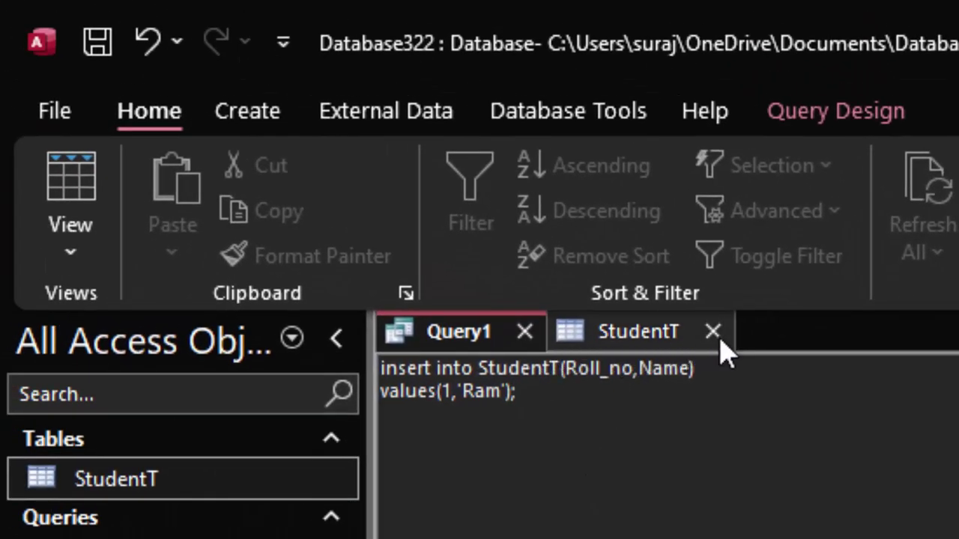
Run the insert, confirm the one-row append, and open StudentT showing 1, Ram.
left_click(713, 333)
left_click_drag(445, 413, 296, 386)
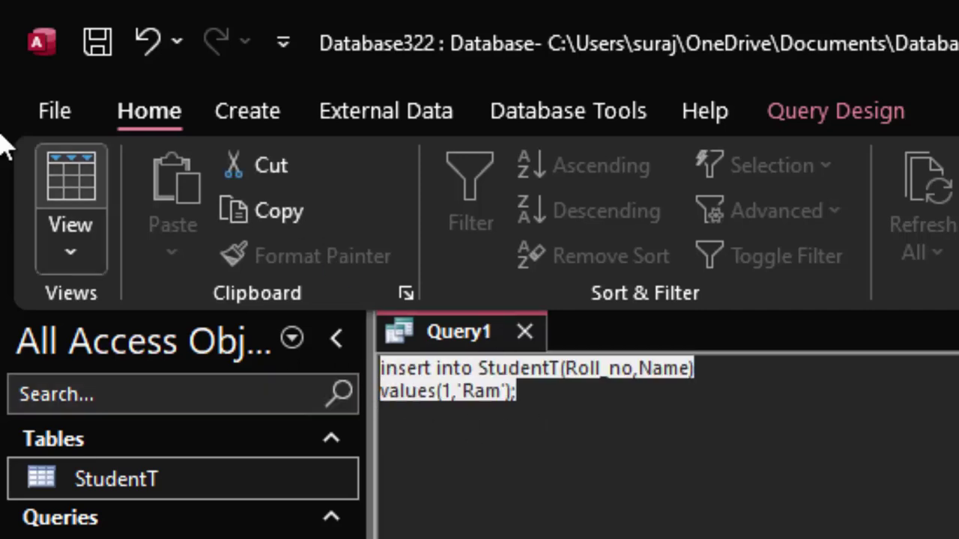
left_click(839, 120)
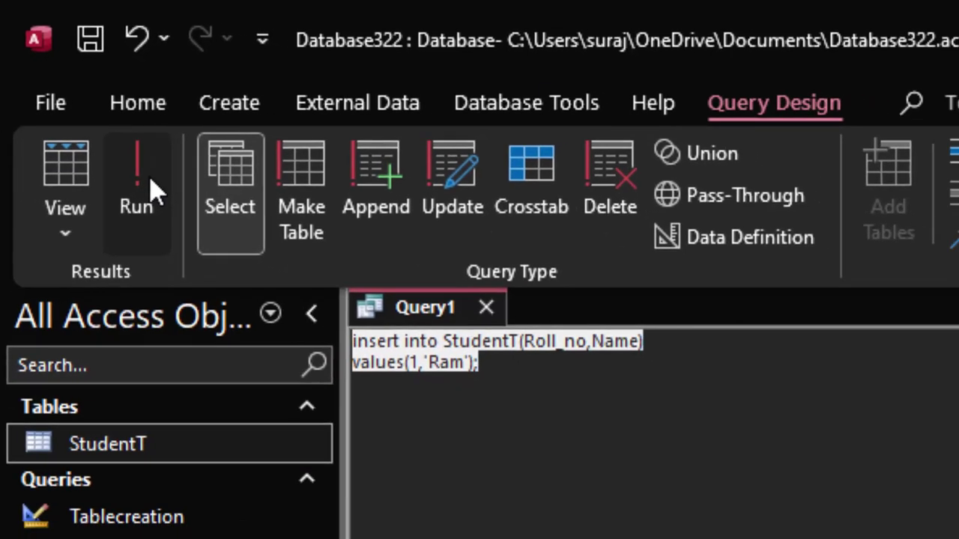
left_click(142, 217)
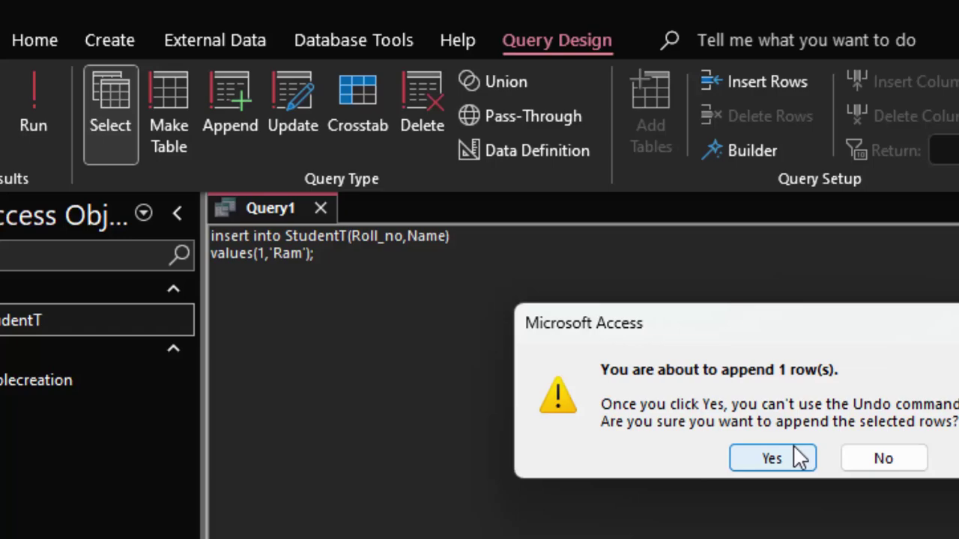
left_click(731, 418)
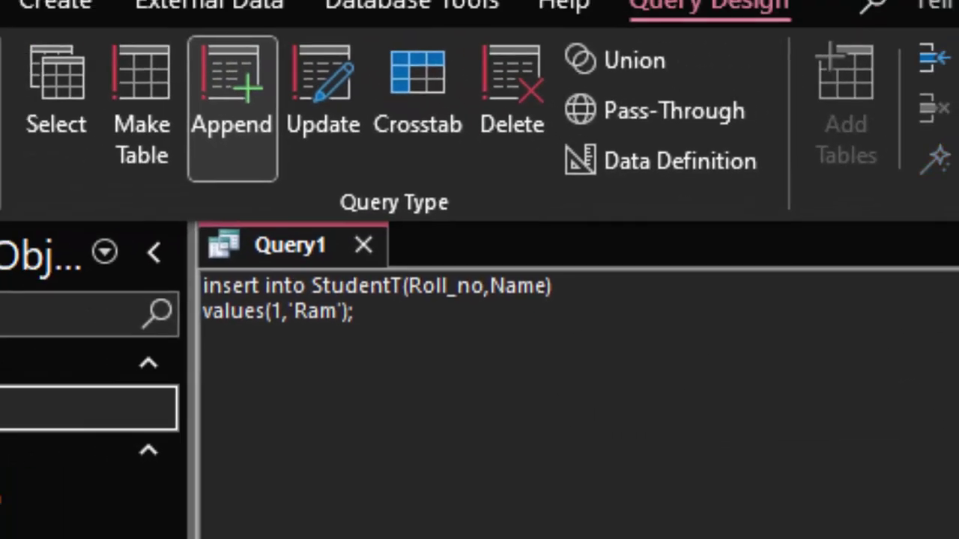
double_click(143, 414)
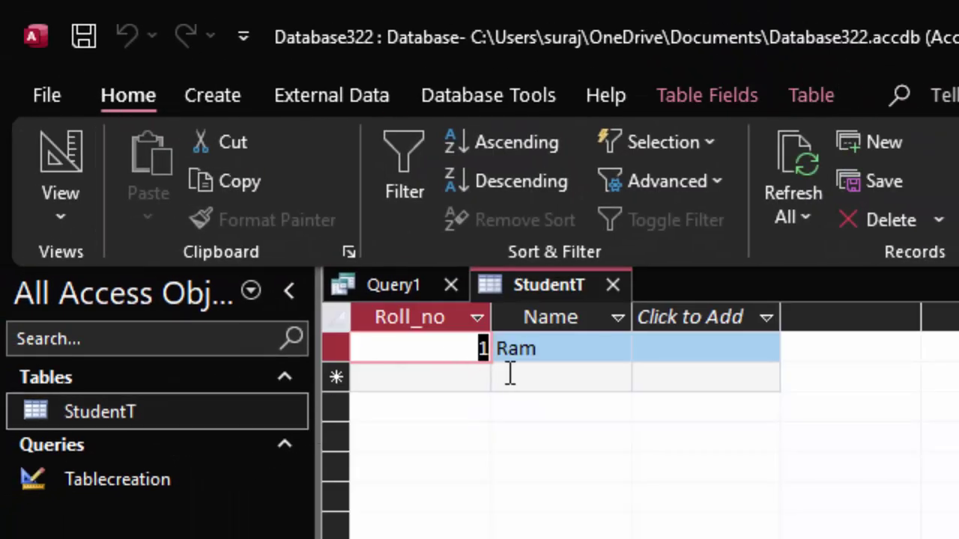
left_click(543, 355)
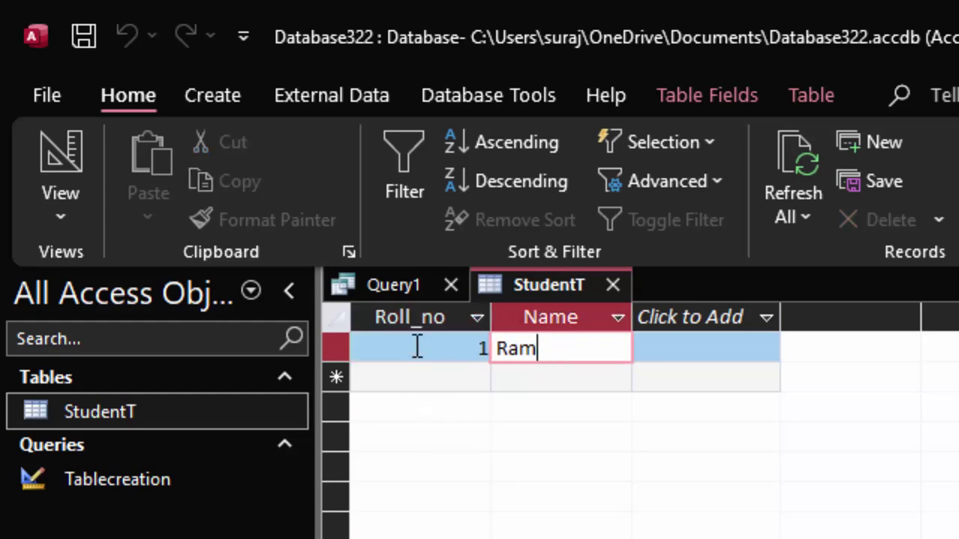
Edit the query's values to (2,'Ashok').
left_click(392, 292)
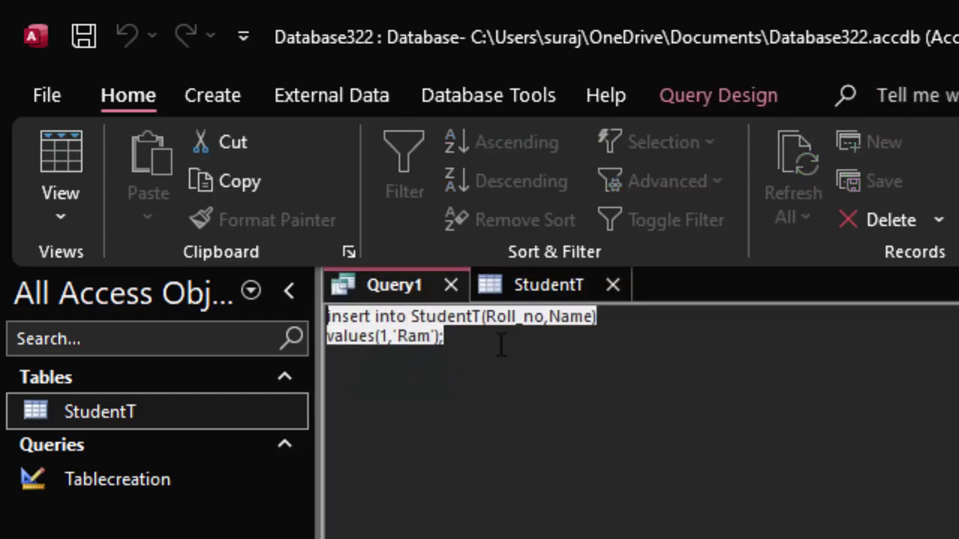
left_click(390, 337)
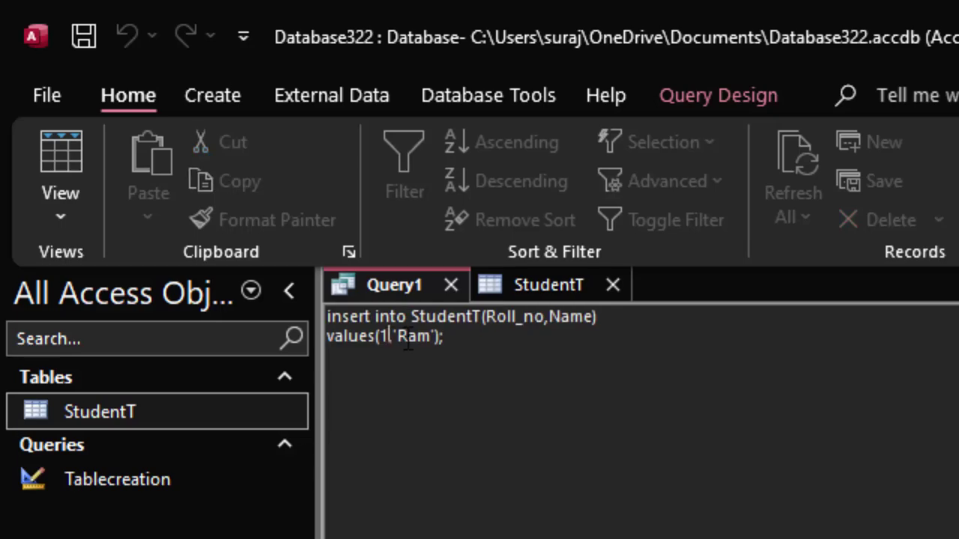
key("BackSpace")
type("2")
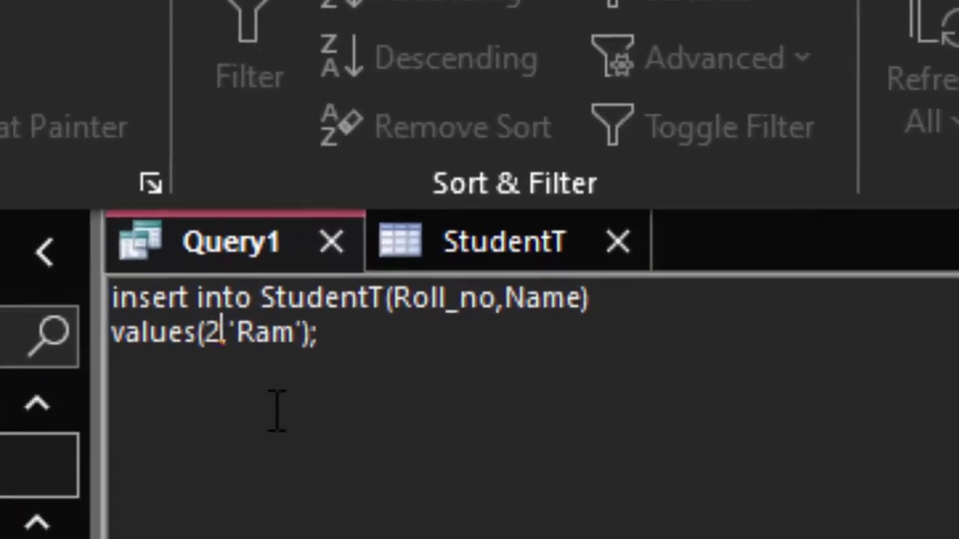
left_click(296, 333)
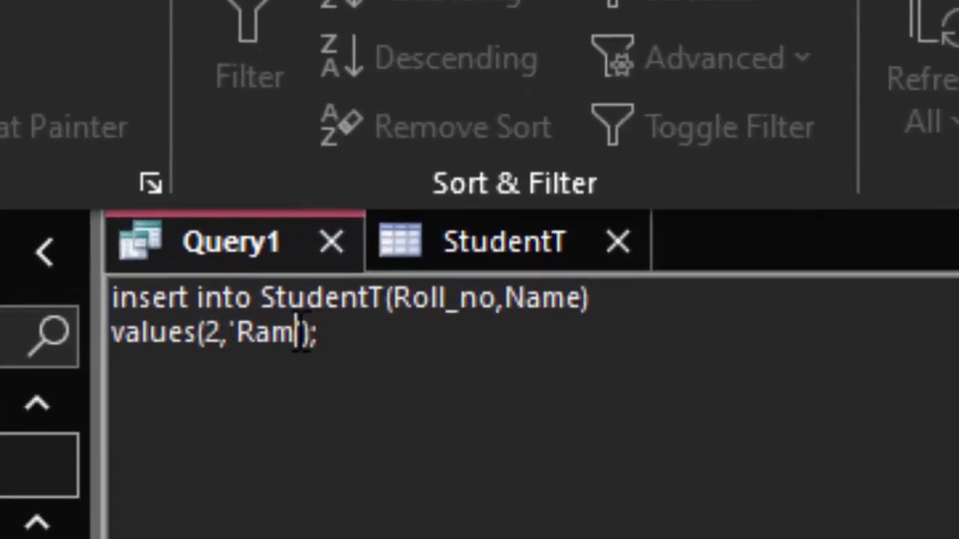
key("BackSpace")
key("BackSpace")
key("BackSpace")
key("BackSpace")
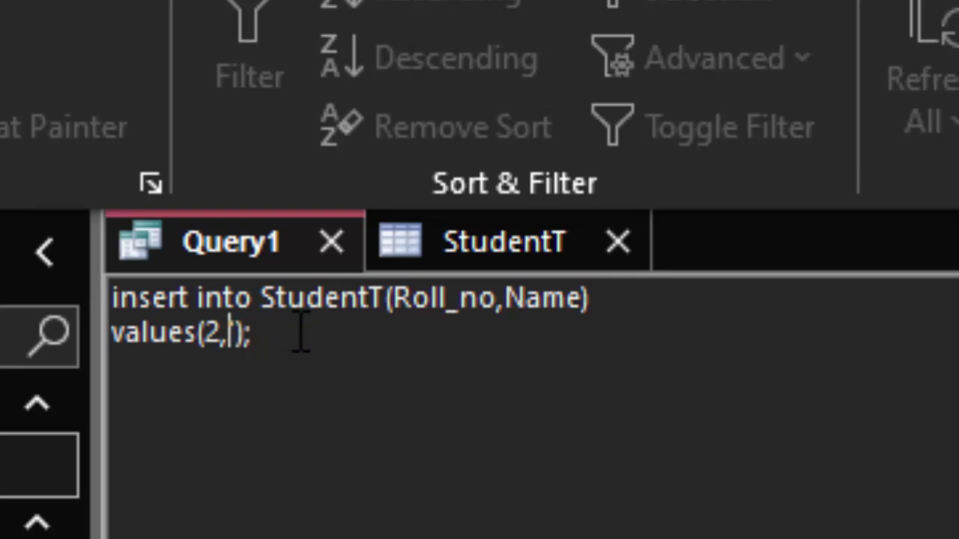
type("'Asa")
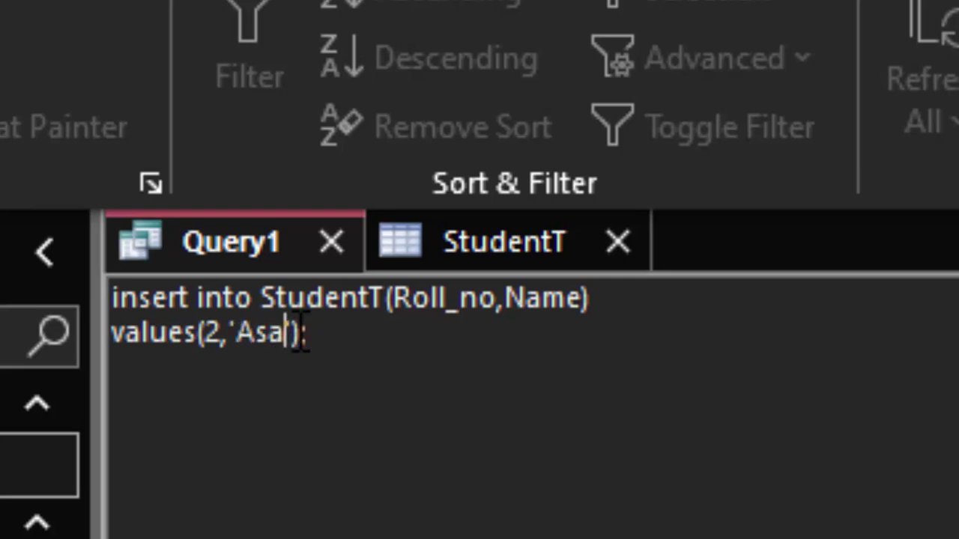
type("hok")
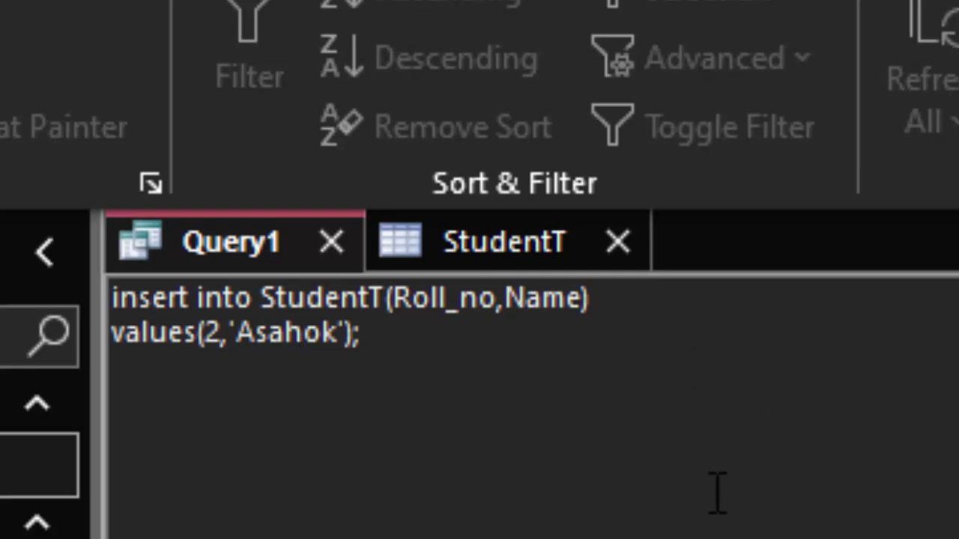
left_click(285, 349)
key("BackSpace")
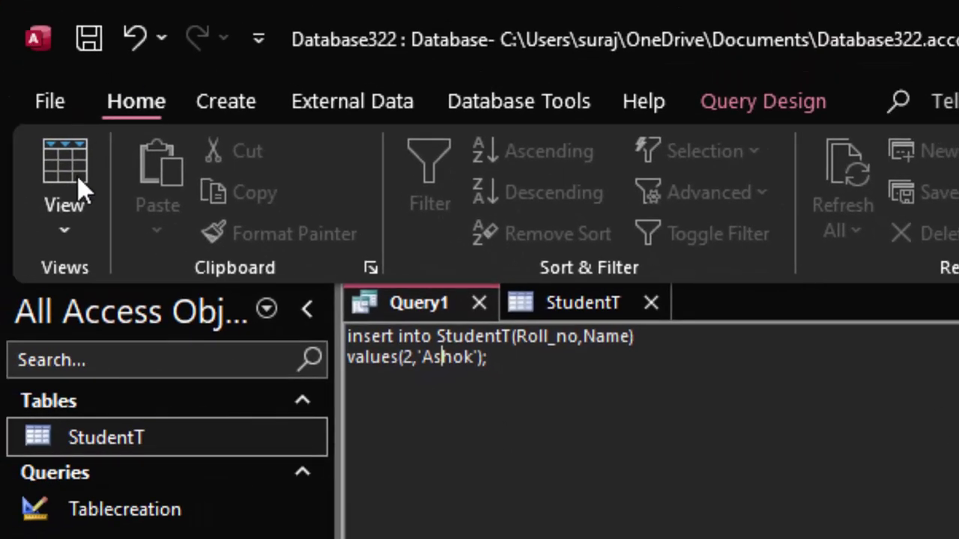
Close the StudentT tab, run the insert, and confirm appending the row.
left_click(711, 103)
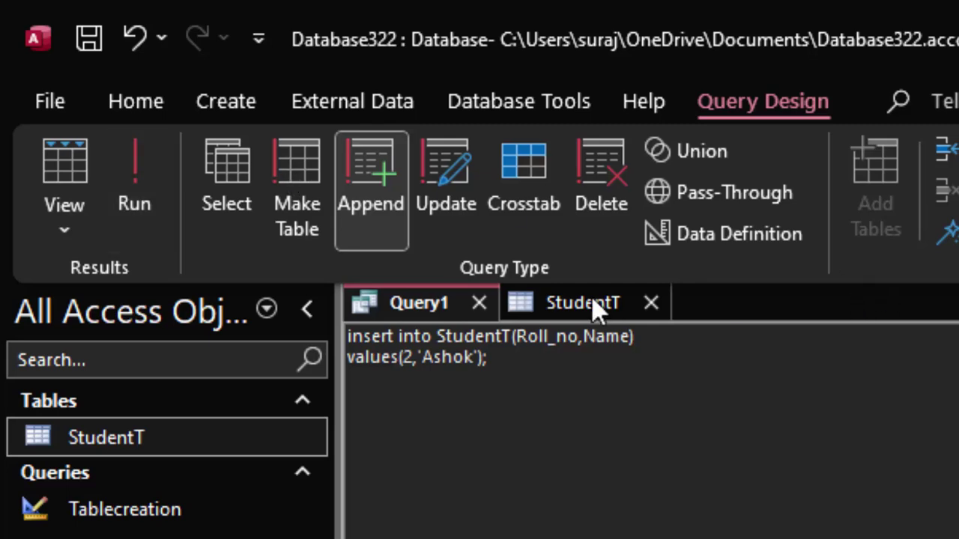
left_click(649, 302)
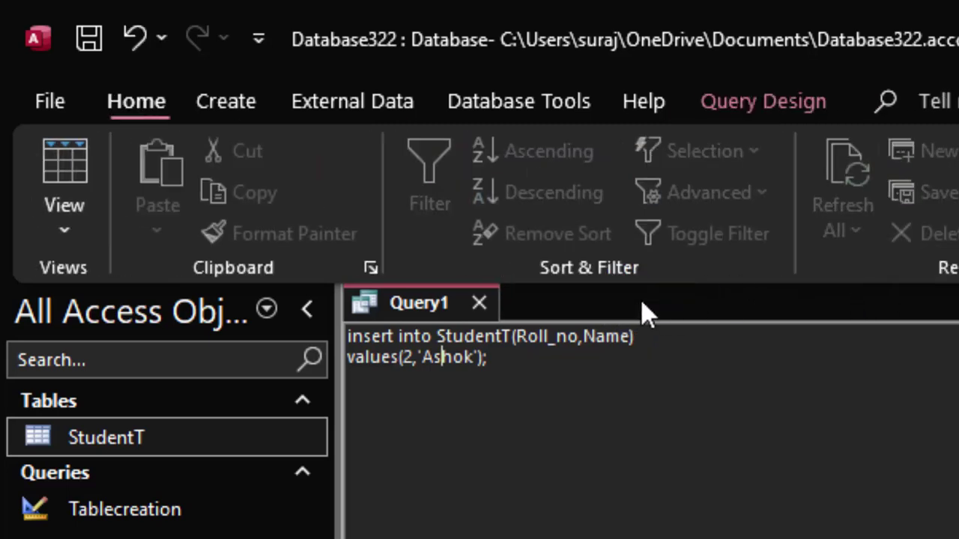
left_click(756, 103)
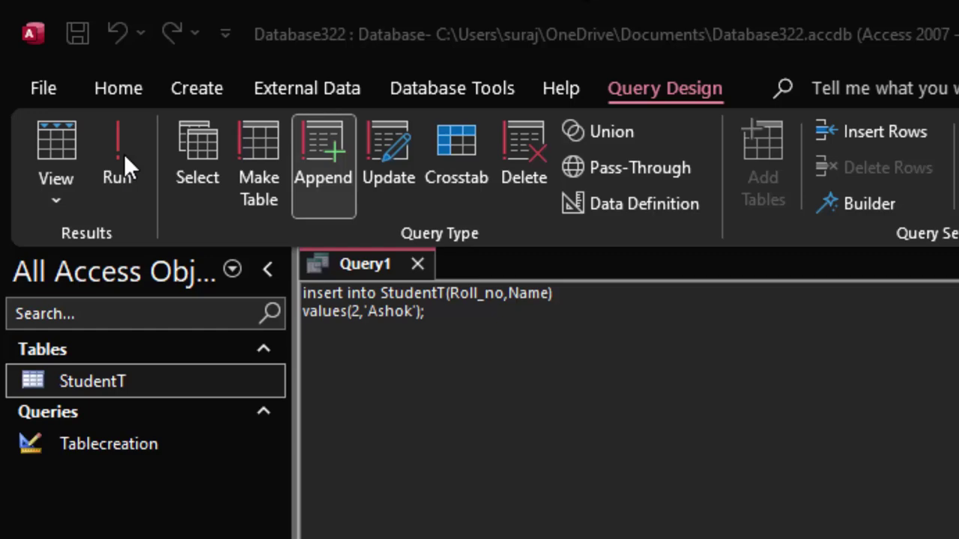
left_click(121, 157)
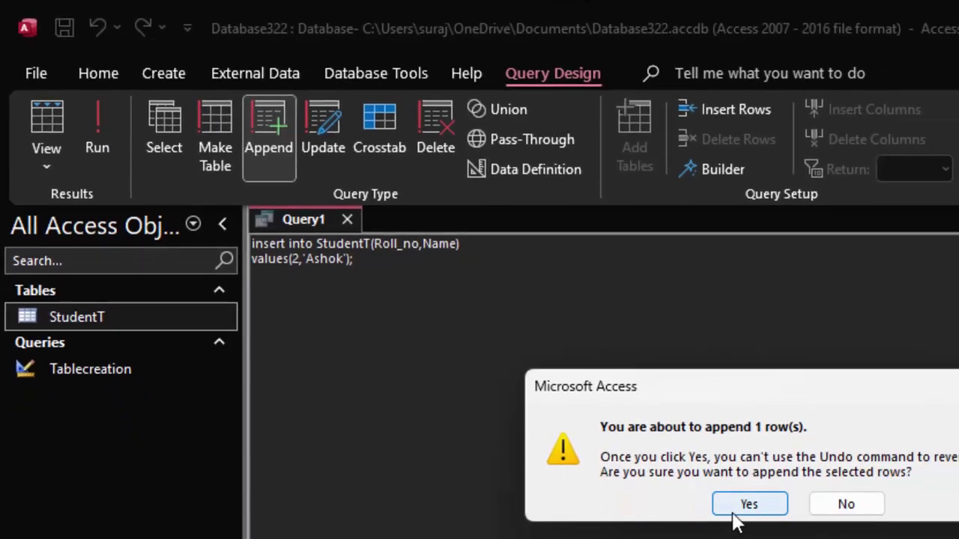
left_click(741, 506)
left_click(100, 317)
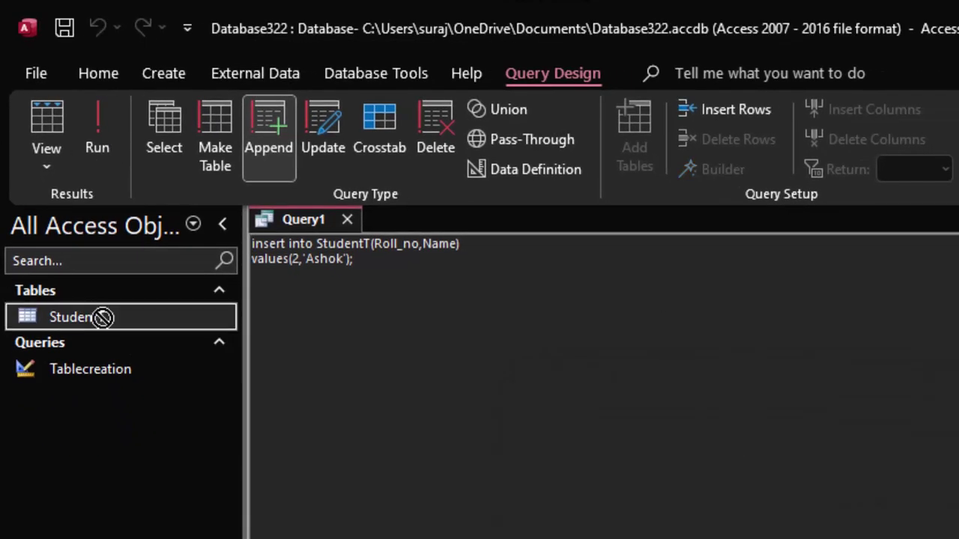
Open StudentT showing rows 1 Ram and 2 Ashok, then launch SQL Server Management Studio 19.
double_click(101, 315)
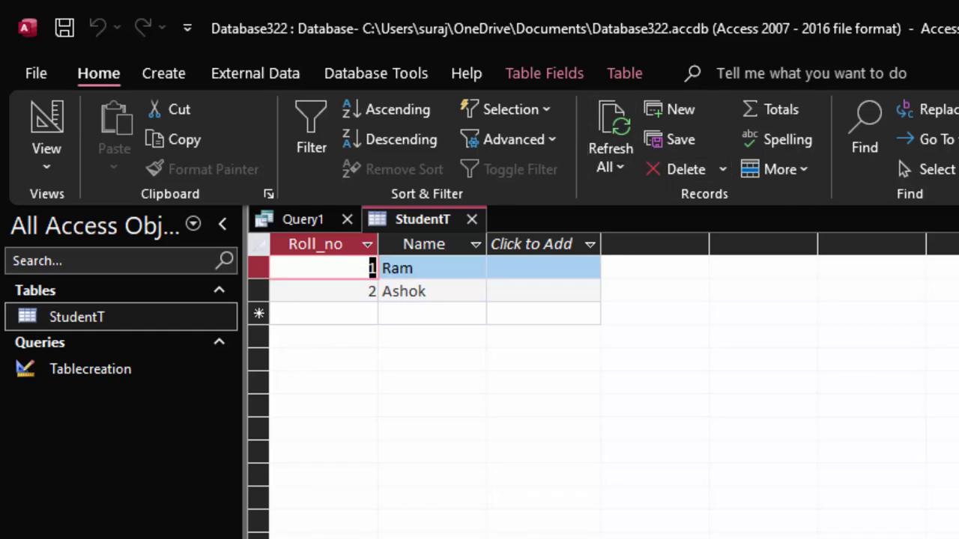
key("super")
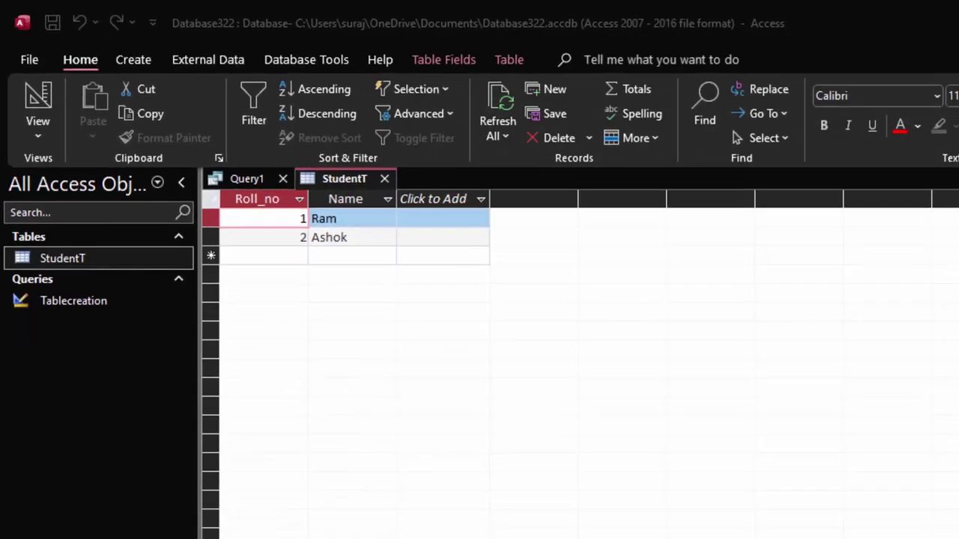
type("sql")
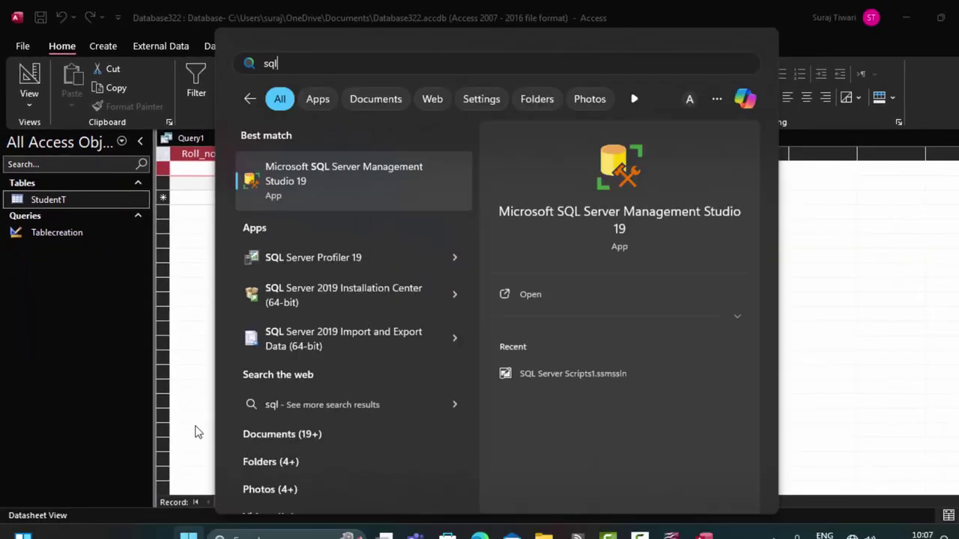
left_click(357, 190)
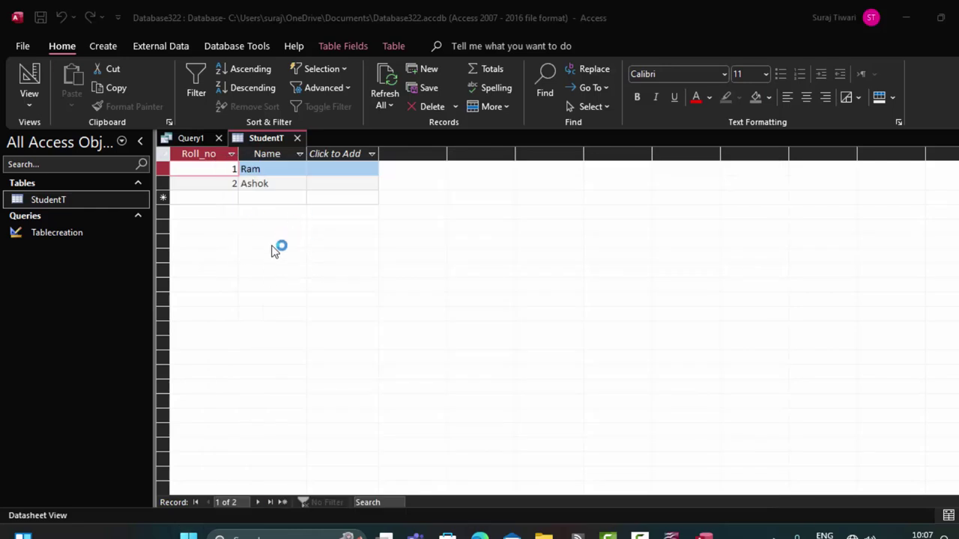
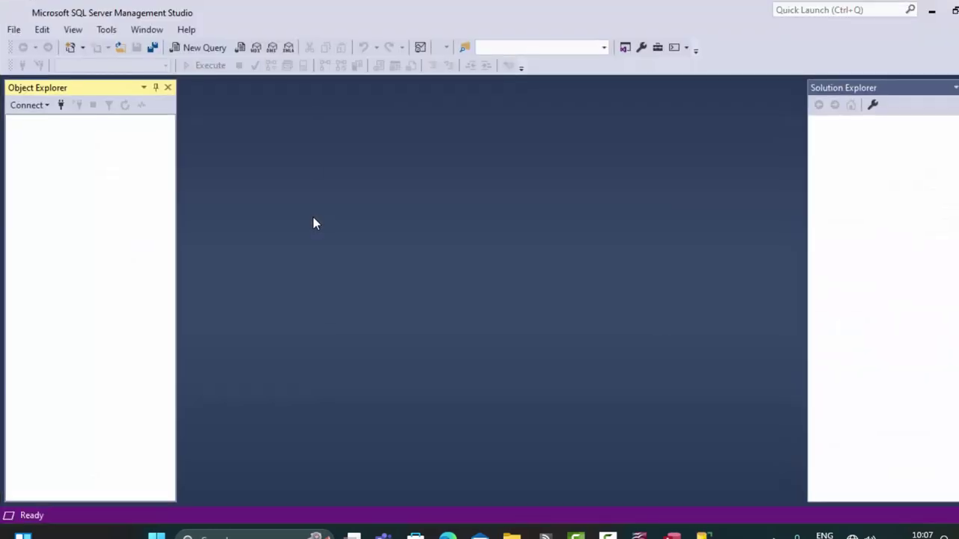
Connect to the local SQLEXPRESS server using Windows Authentication.
left_click_drag(472, 99, 401, 82)
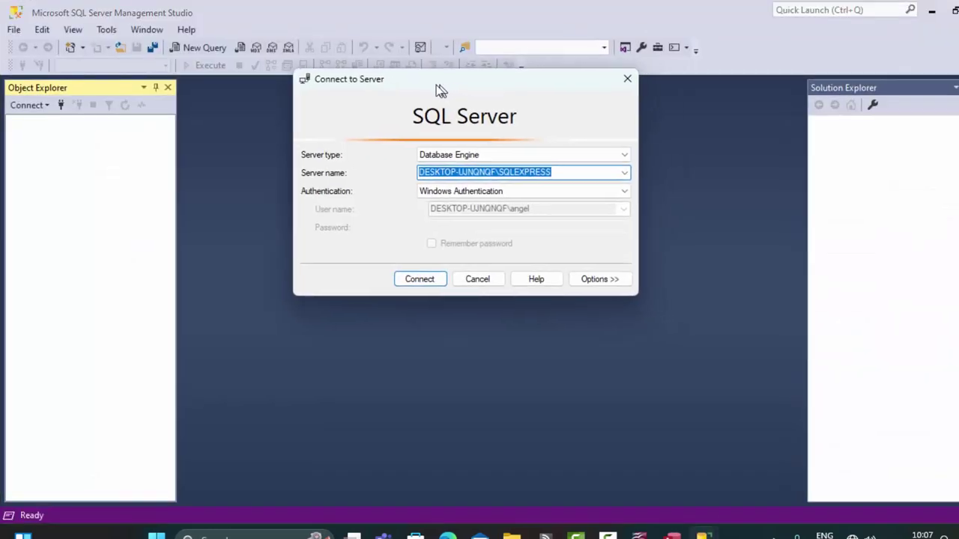
left_click(388, 270)
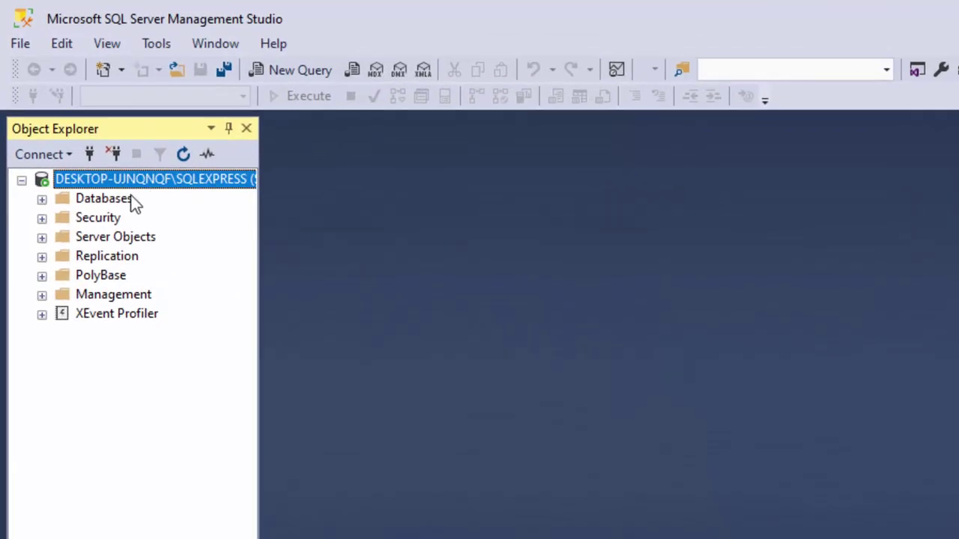
Write and execute 'create database StudentD;' in a new query window.
left_click(291, 67)
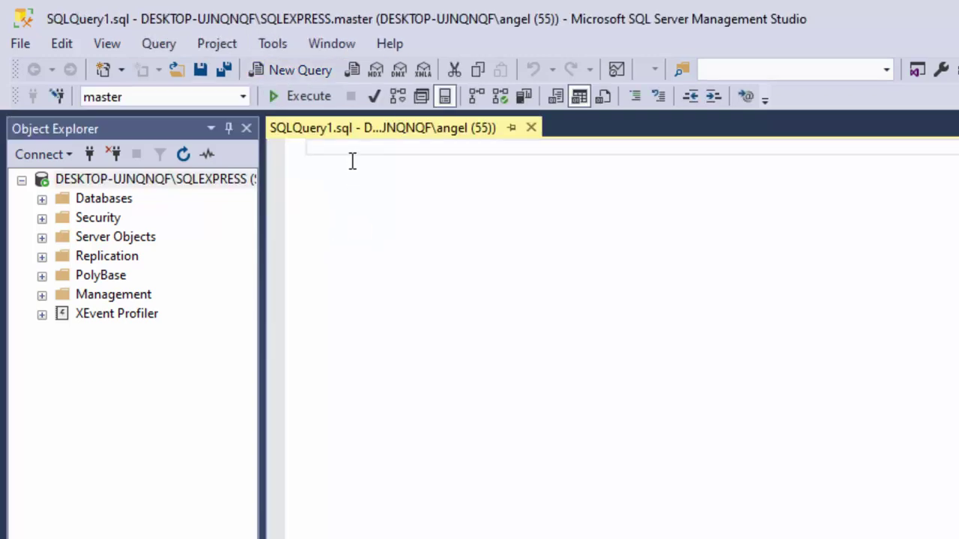
type("create ")
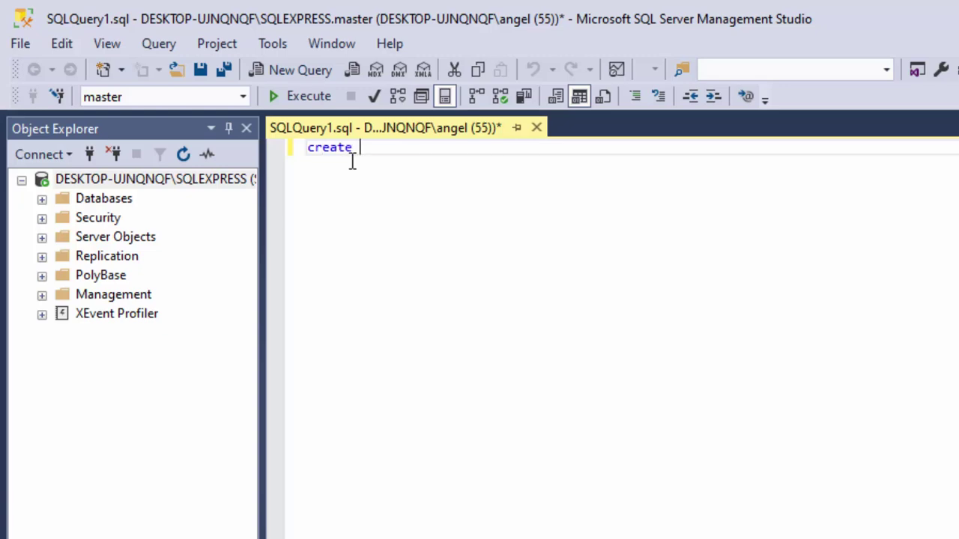
type("databas")
type("e")
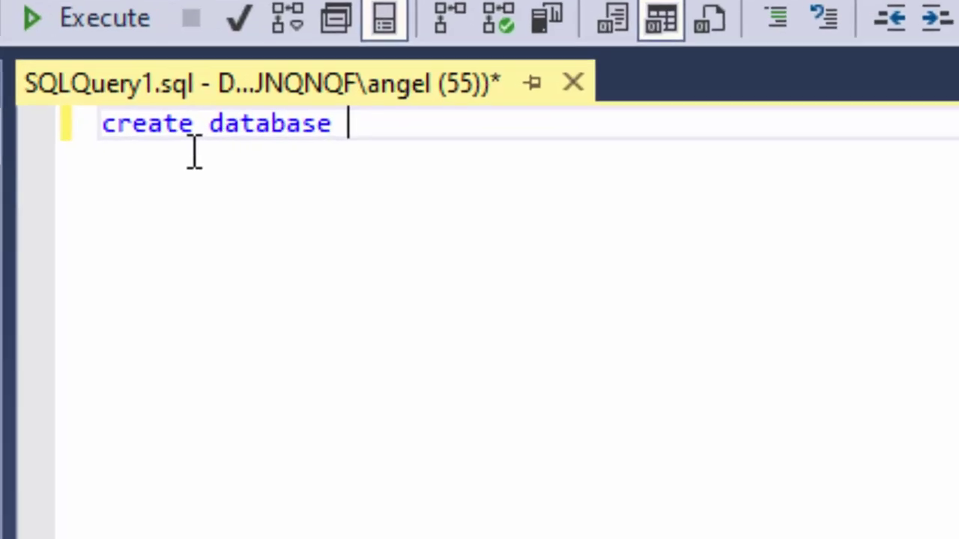
type(" S")
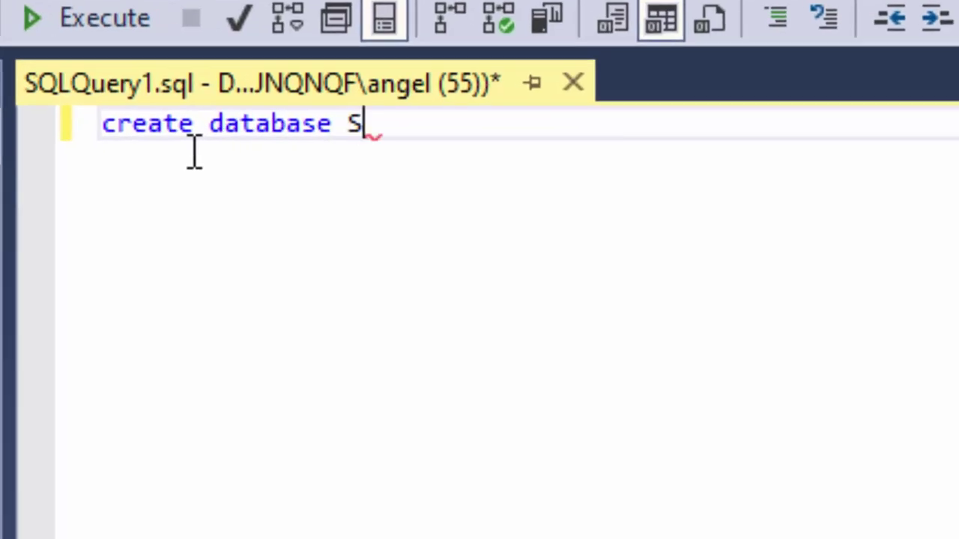
type("tude")
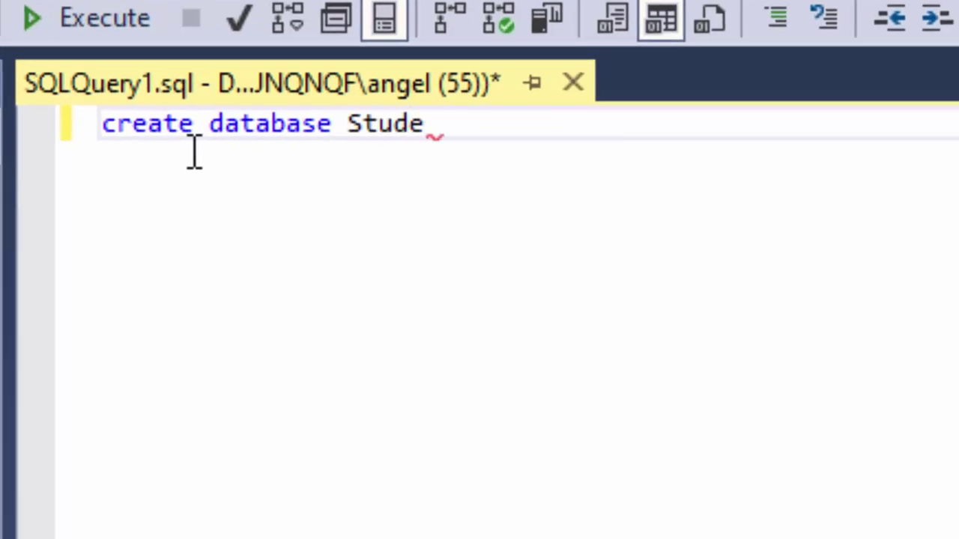
type("ntD")
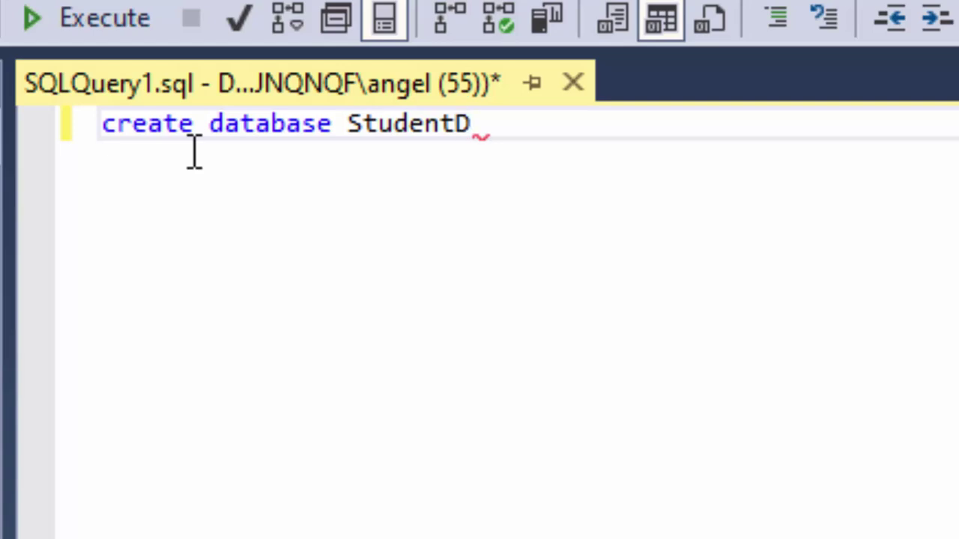
type(";")
key("ctrl+a")
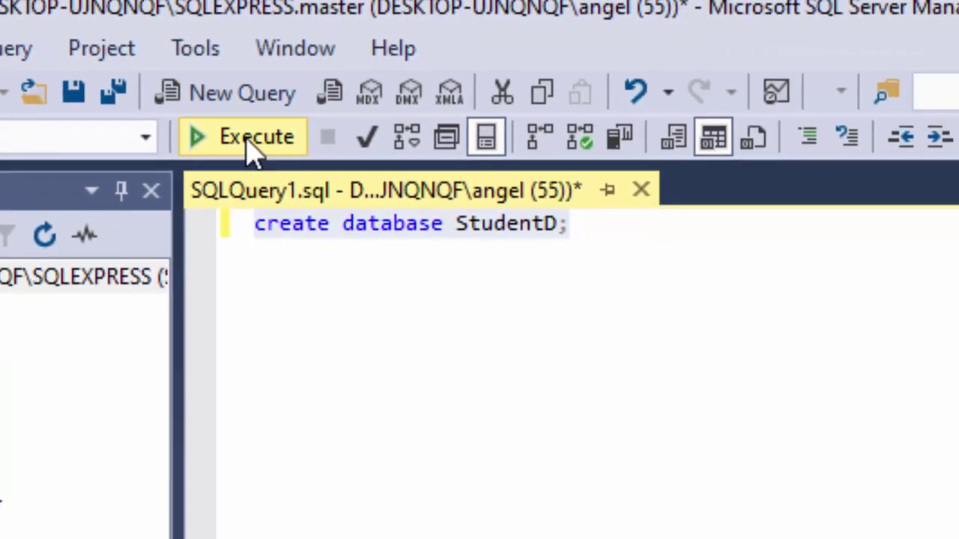
left_click(186, 99)
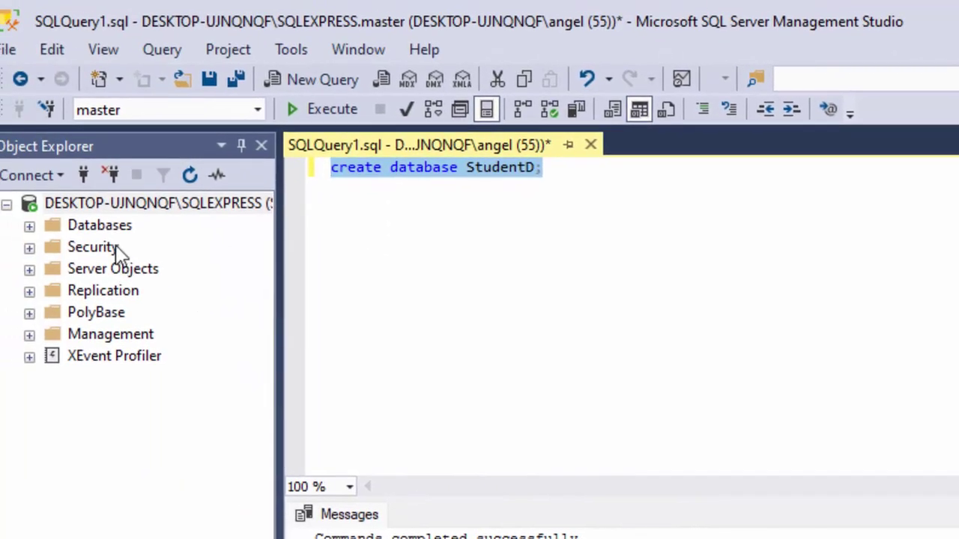
Expand Databases in Object Explorer to confirm StudentD is listed, then start a new query line.
double_click(78, 226)
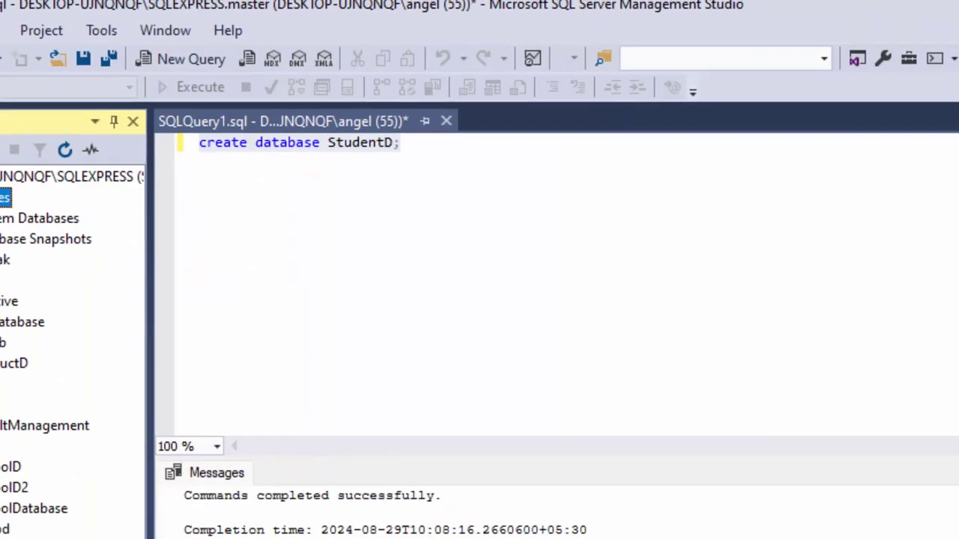
left_click(113, 462)
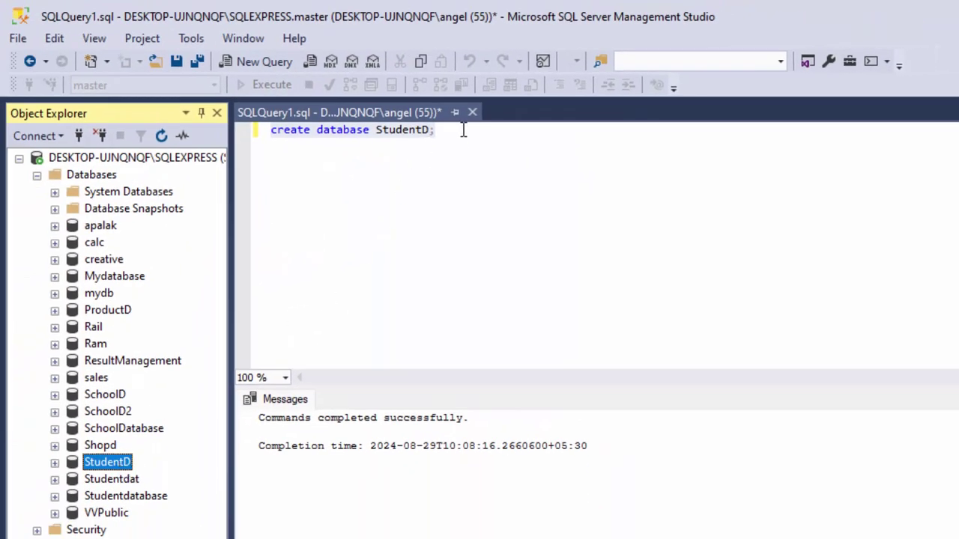
left_click(463, 130)
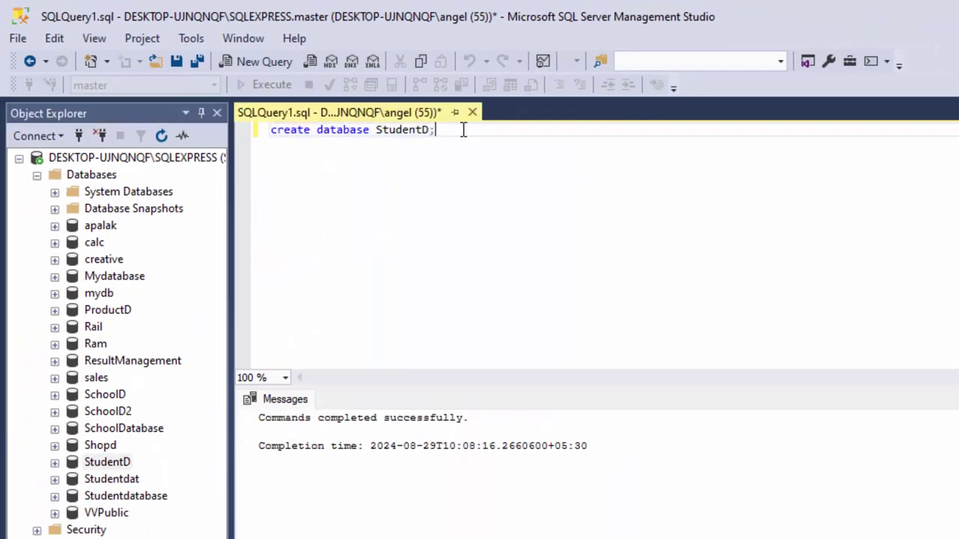
key("Return")
Type and execute only 'use StudentD;', then start a new line below it.
type("use ")
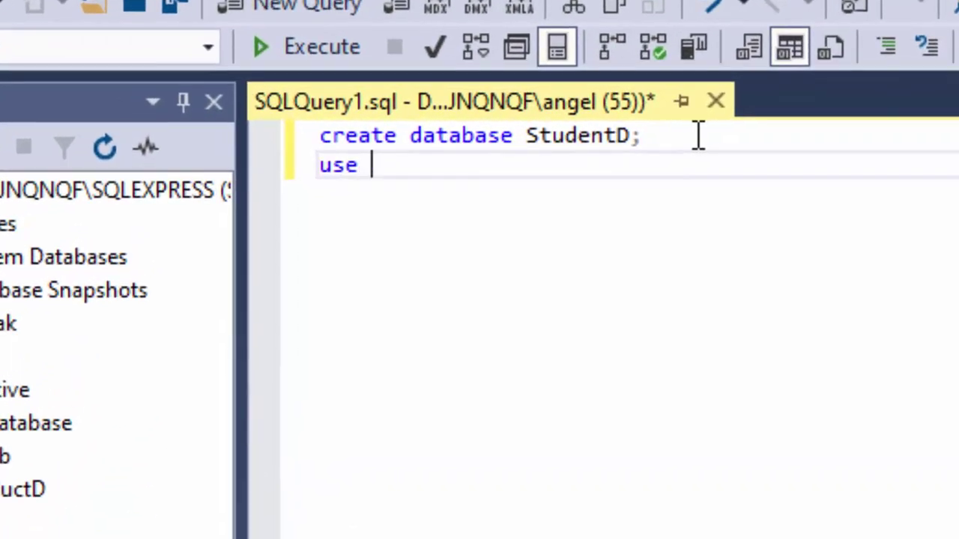
type("Stude")
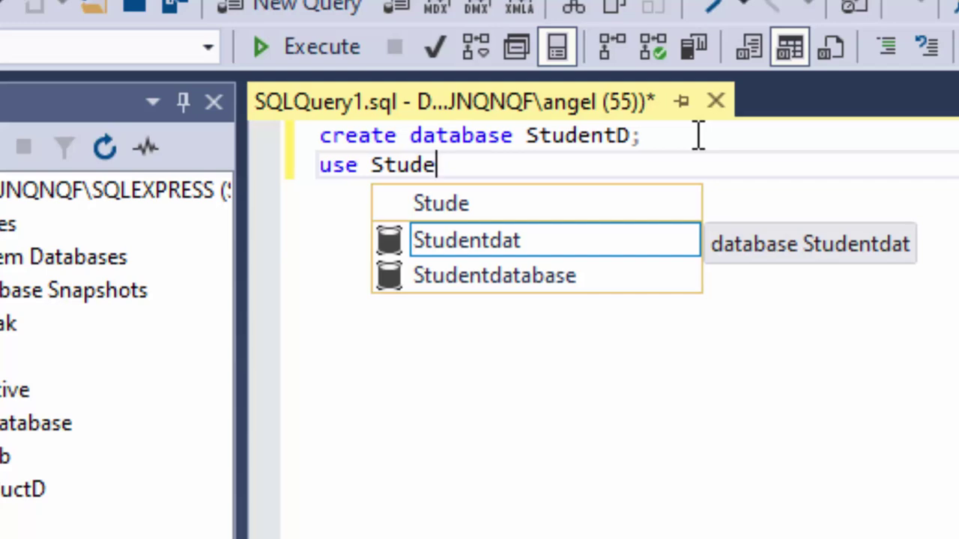
type("m")
key("BackSpace")
type("nt")
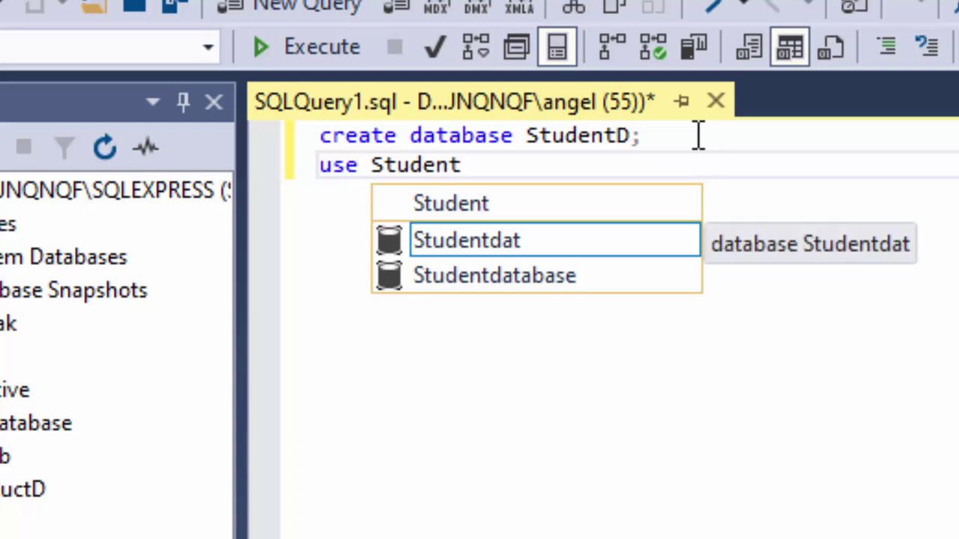
type("D")
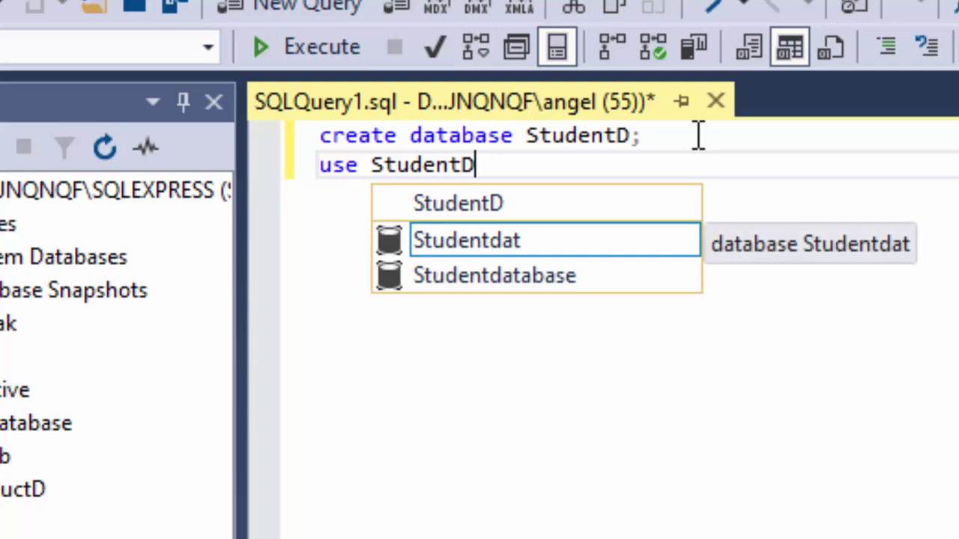
key("Escape")
type(";")
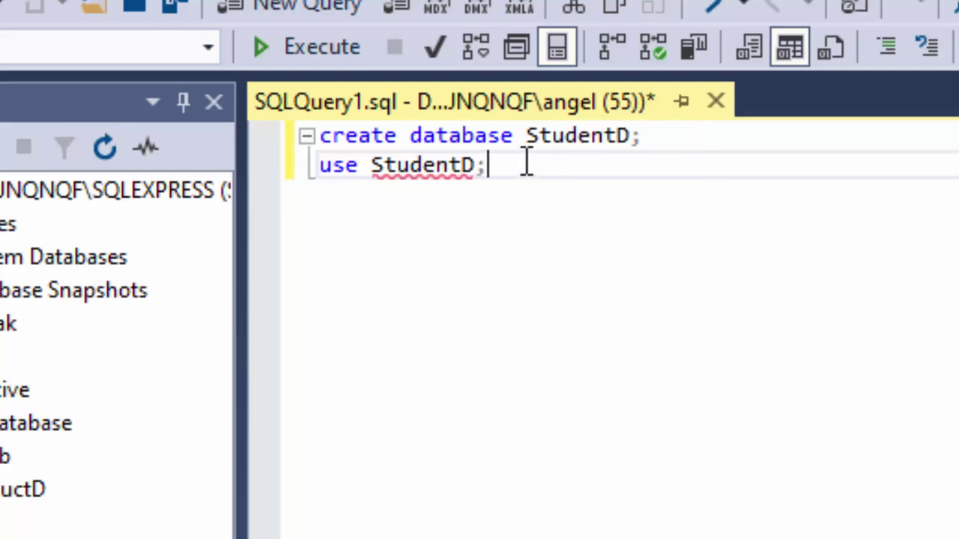
left_click_drag(524, 162, 81, 153)
left_click(313, 56)
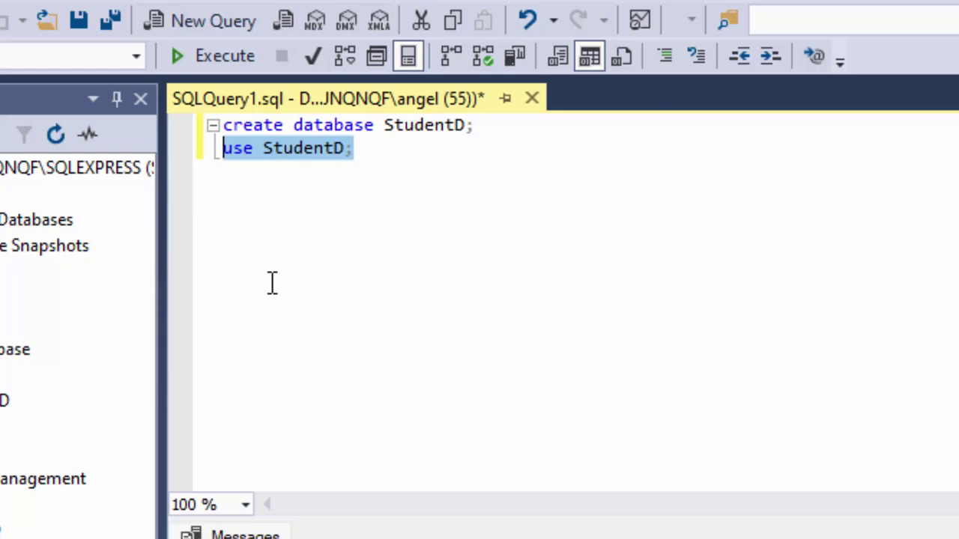
left_click(358, 148)
key("Return")
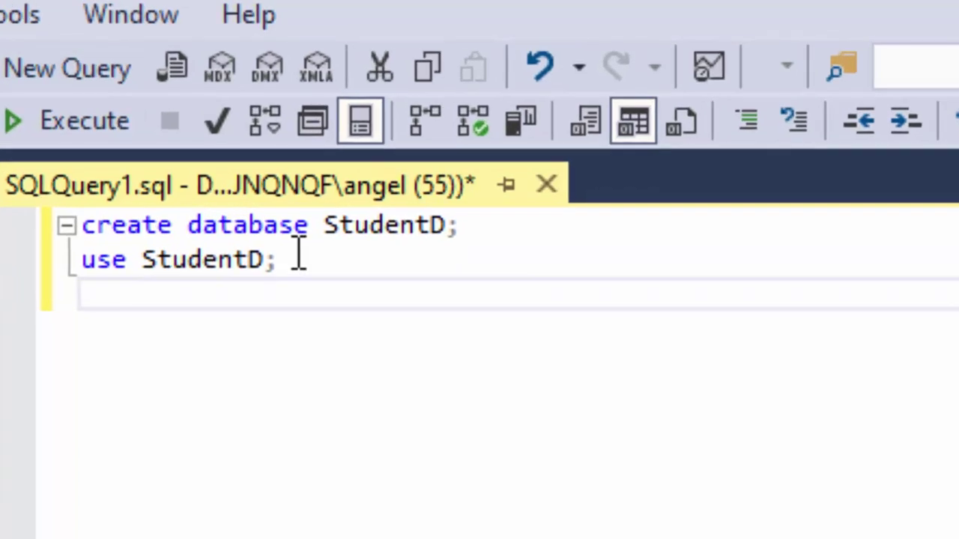
Write line 3 as 'create table StudentT(Roll_no int not null primary key,Nane varchar(20));'.
type("cr")
type("eate")
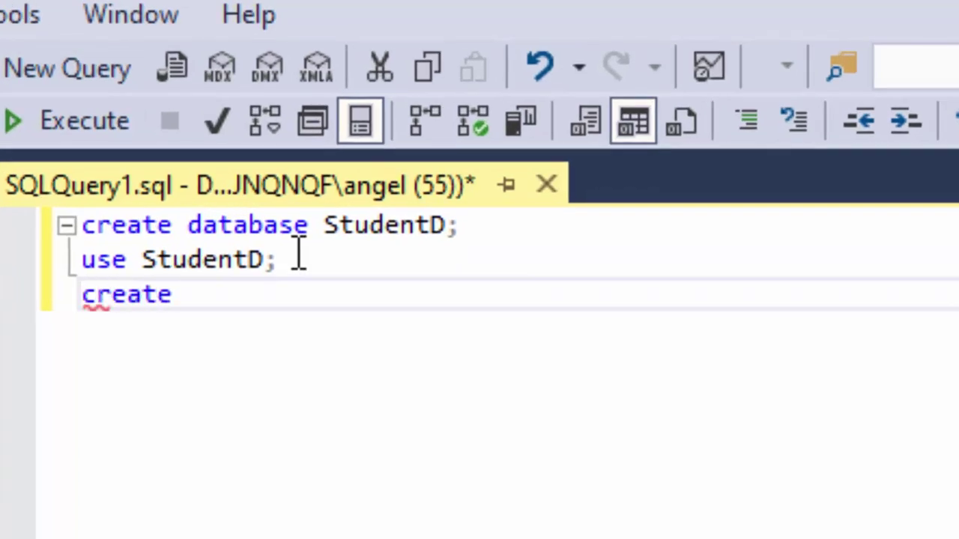
type(" table")
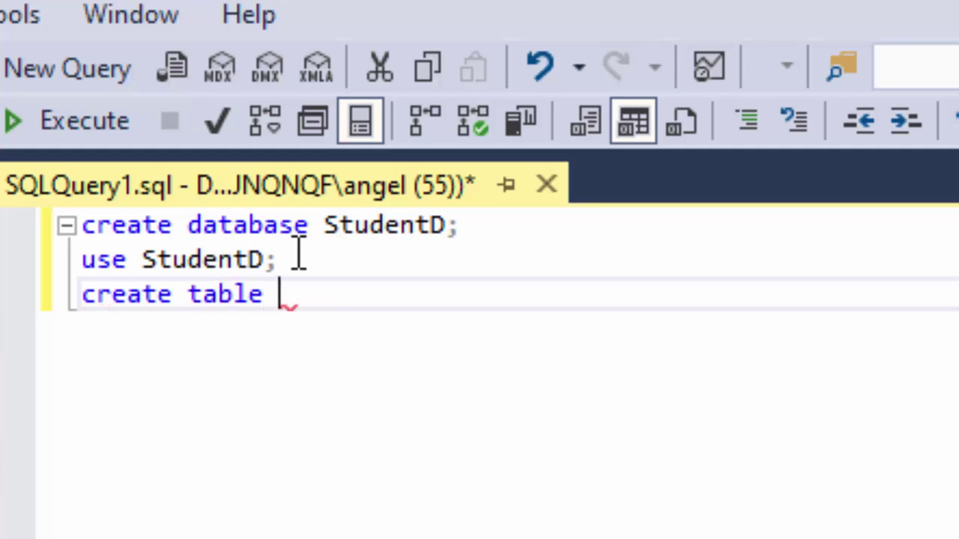
type("Stude")
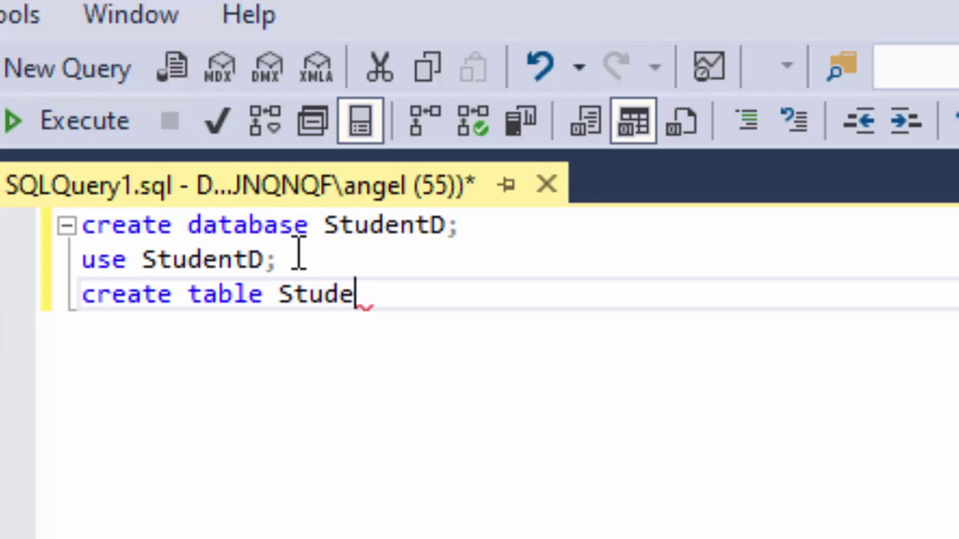
type("ntT")
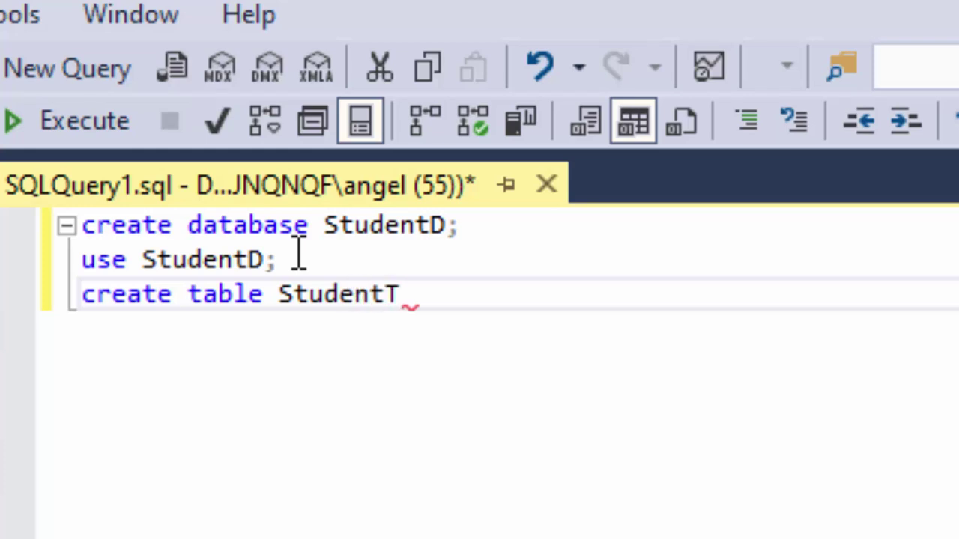
type("(")
type("Ro")
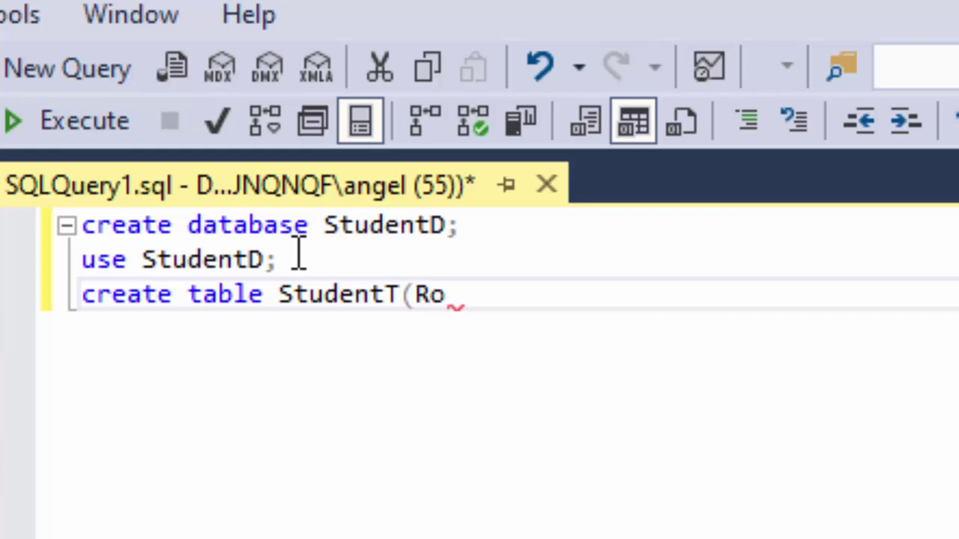
type("ll_no")
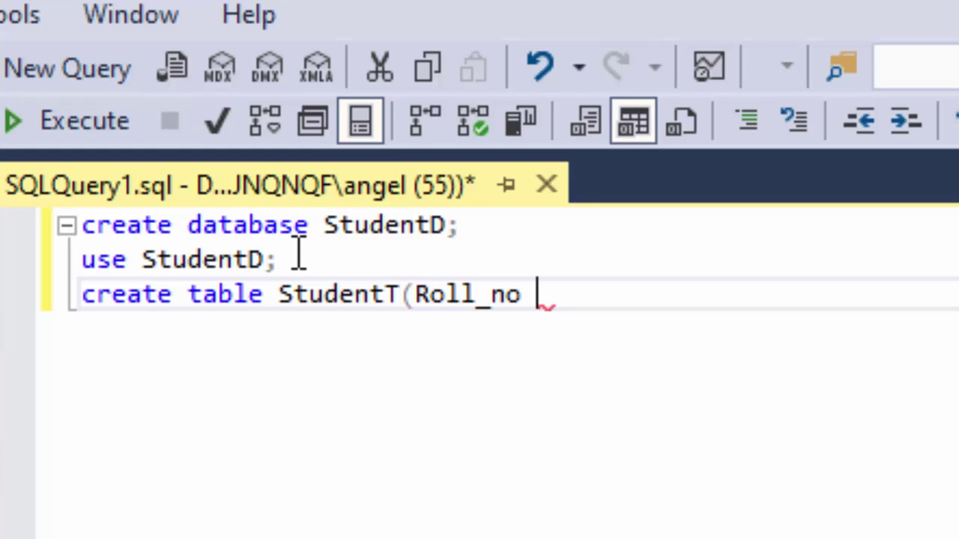
type(" int ")
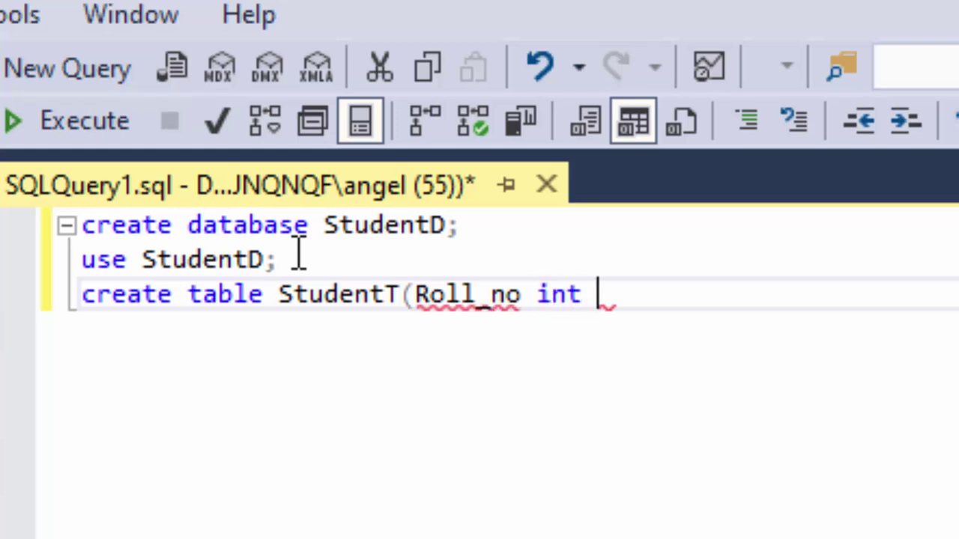
type("pr")
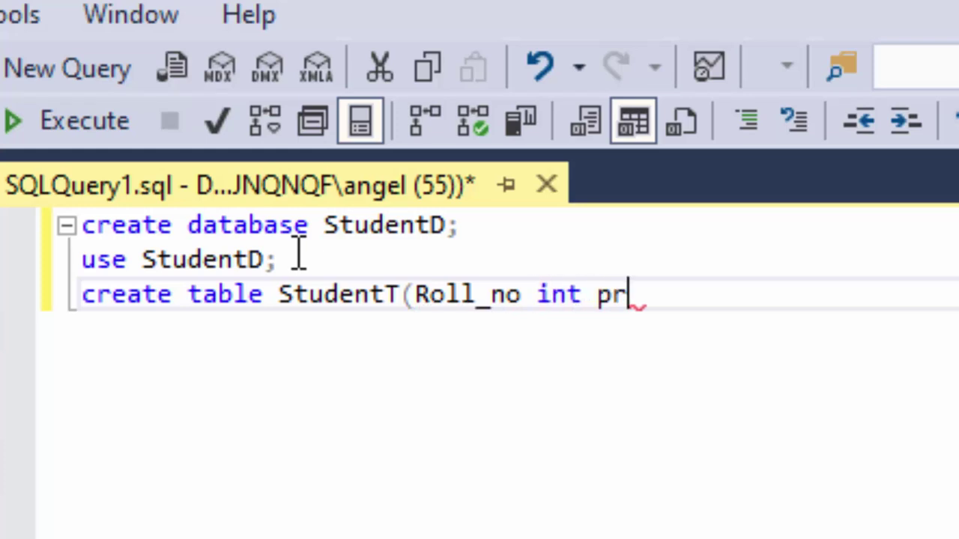
type("imar")
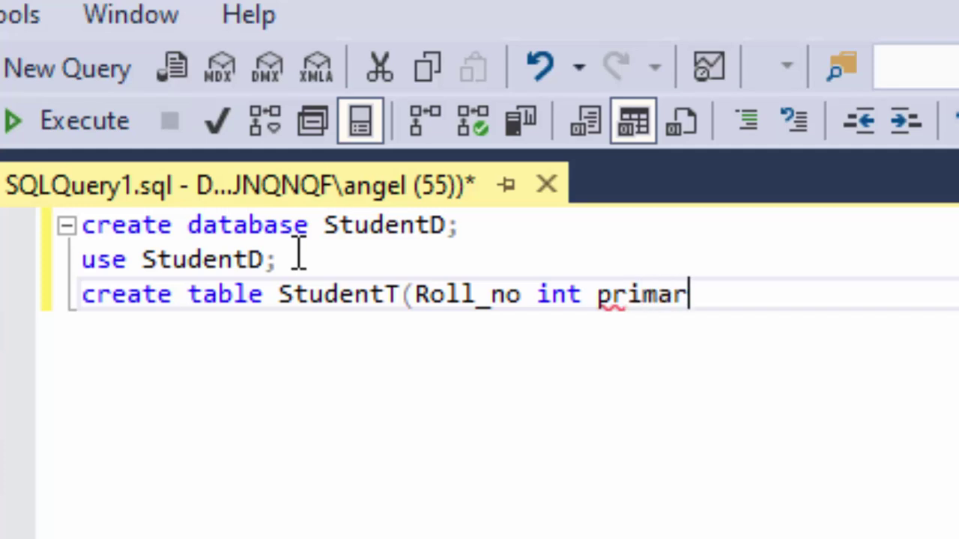
type("y key")
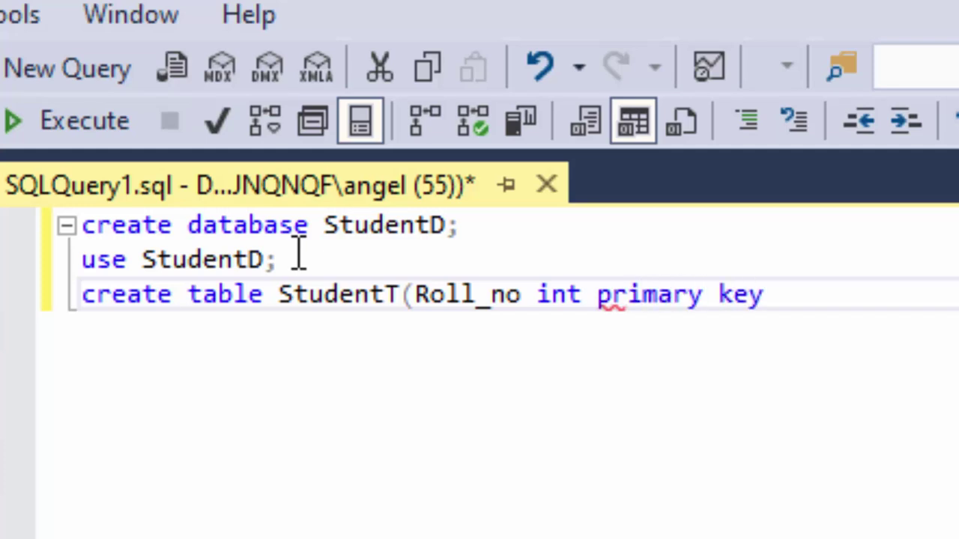
type(" n")
key("BackSpace")
key("BackSpace")
key("BackSpace")
key("BackSpace")
key("BackSpace")
key("BackSpace")
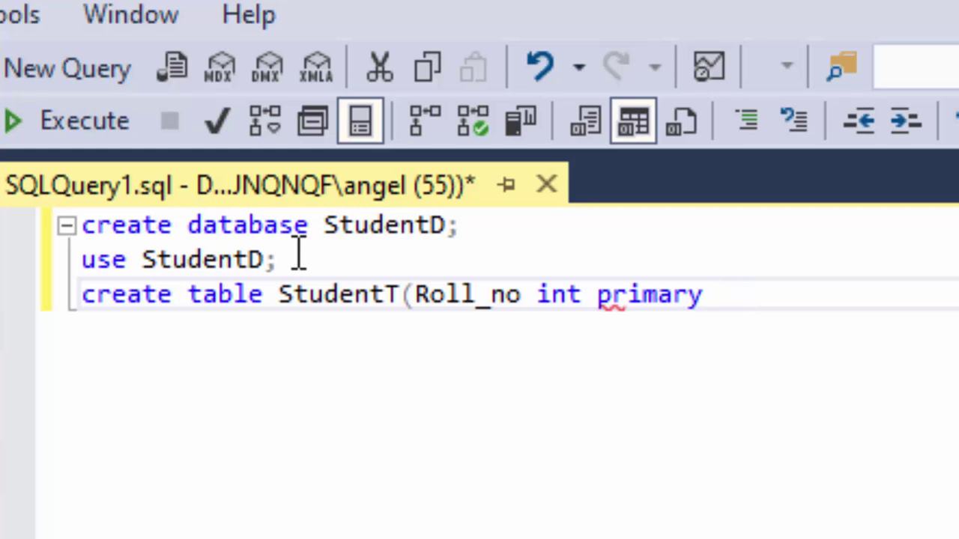
key("BackSpace")
key("BackSpace")
key("BackSpace")
key("BackSpace")
key("BackSpace")
key("BackSpace")
key("BackSpace")
type("n")
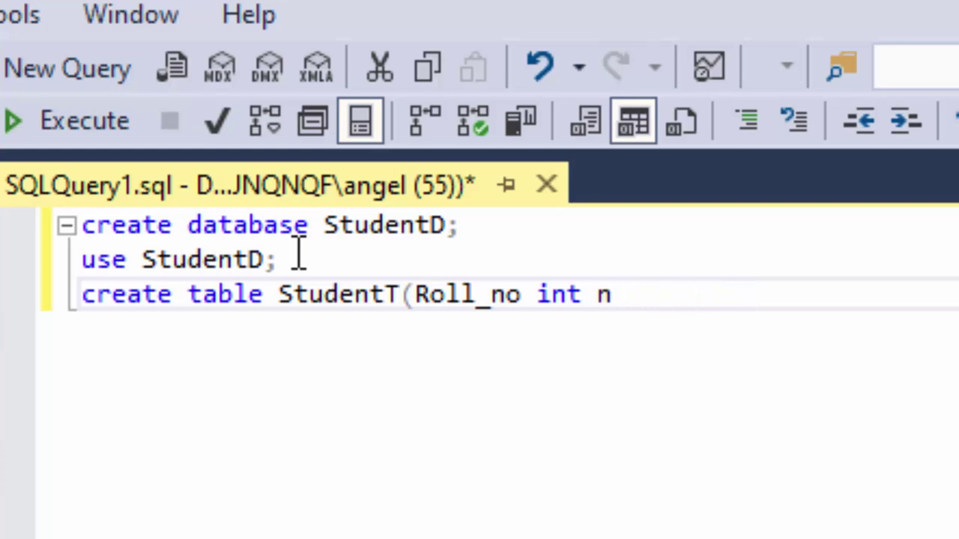
type("ot nul")
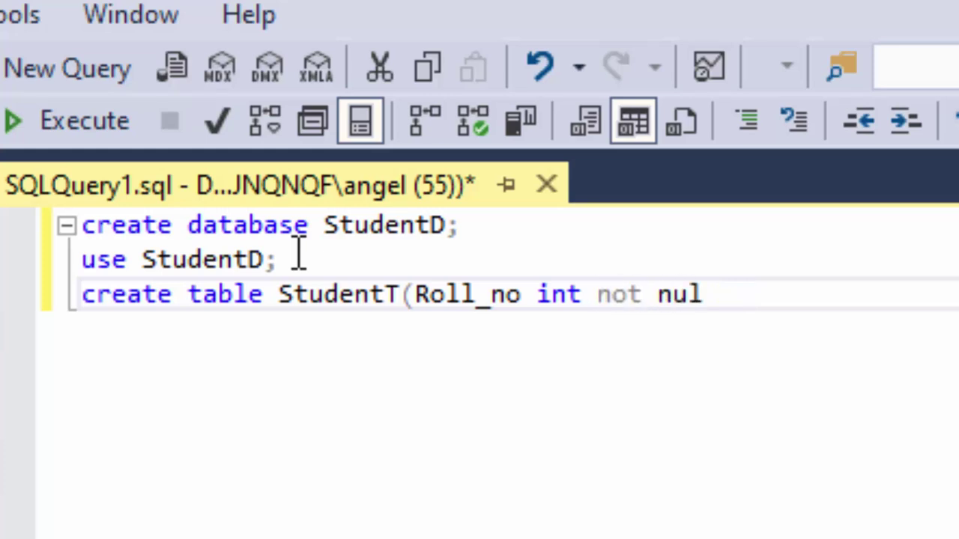
type("l pr")
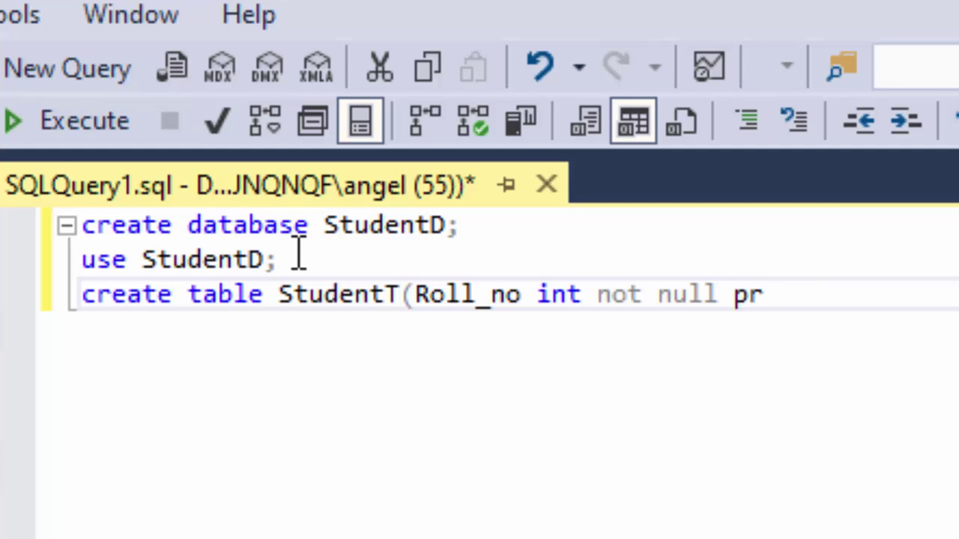
type("imary ")
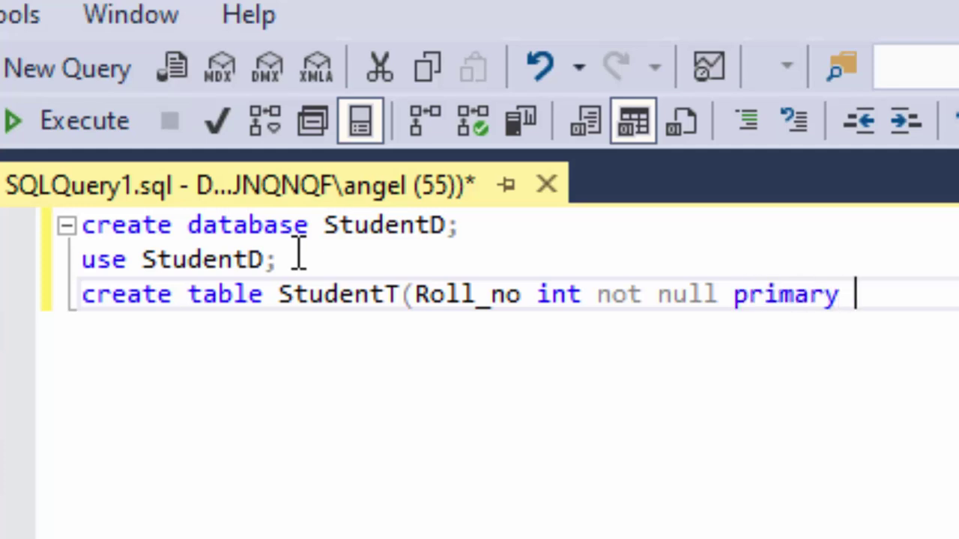
type("key,")
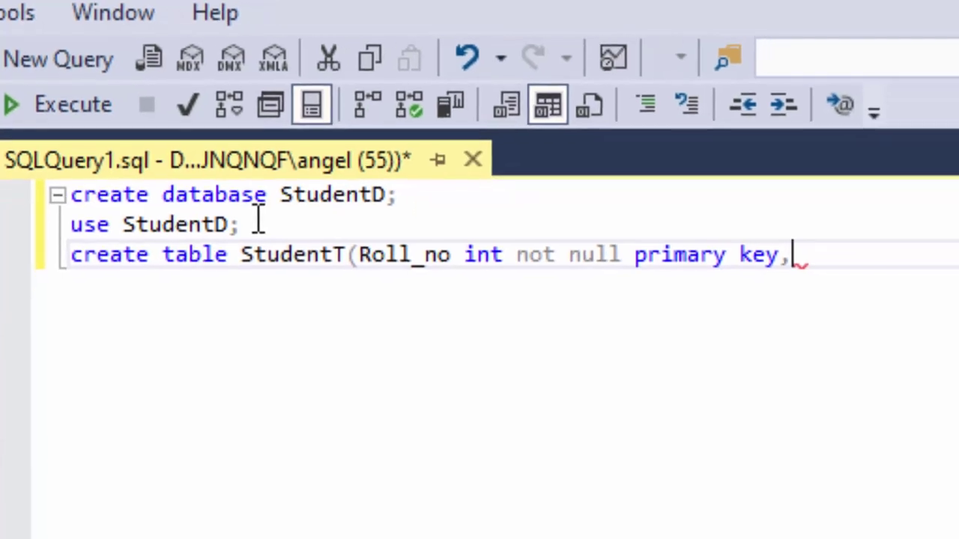
type("Nane ")
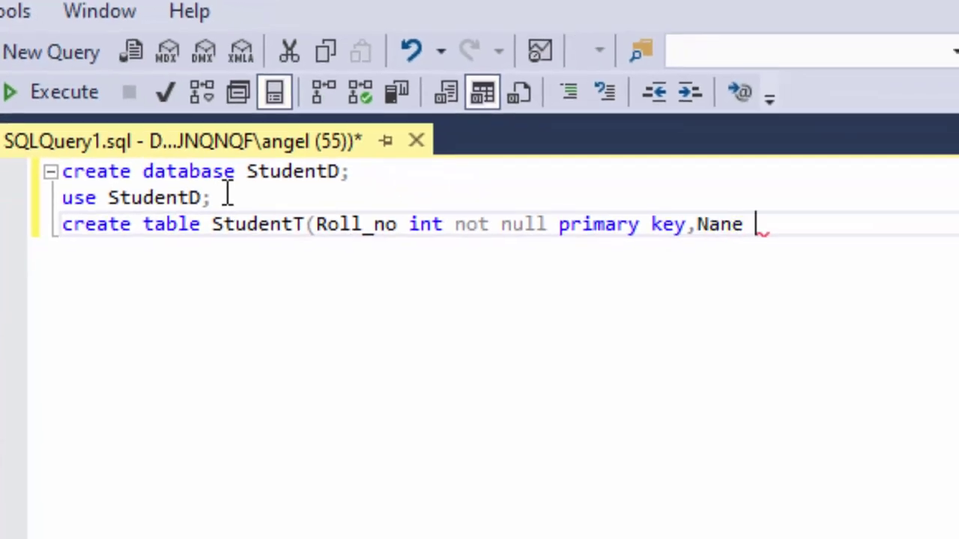
type("varch")
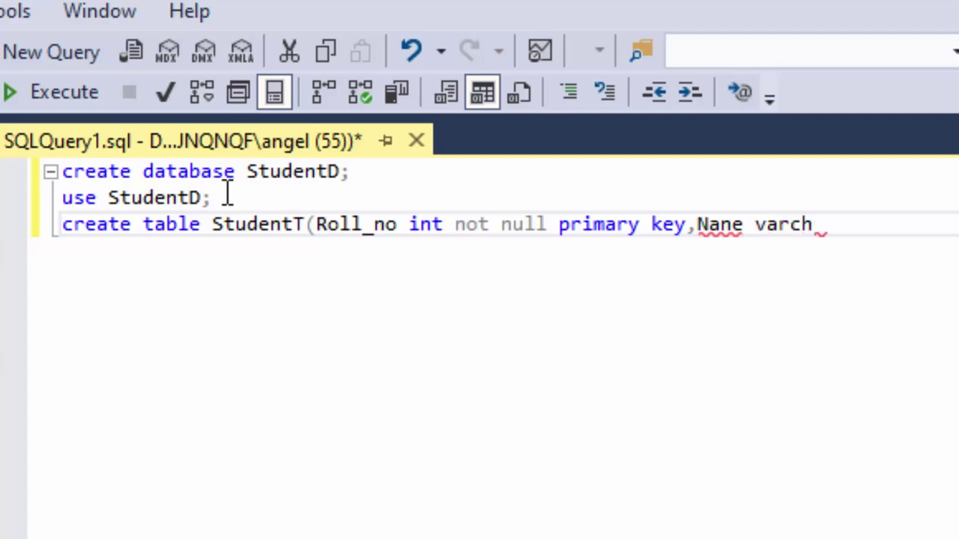
type("ar(")
type("20")
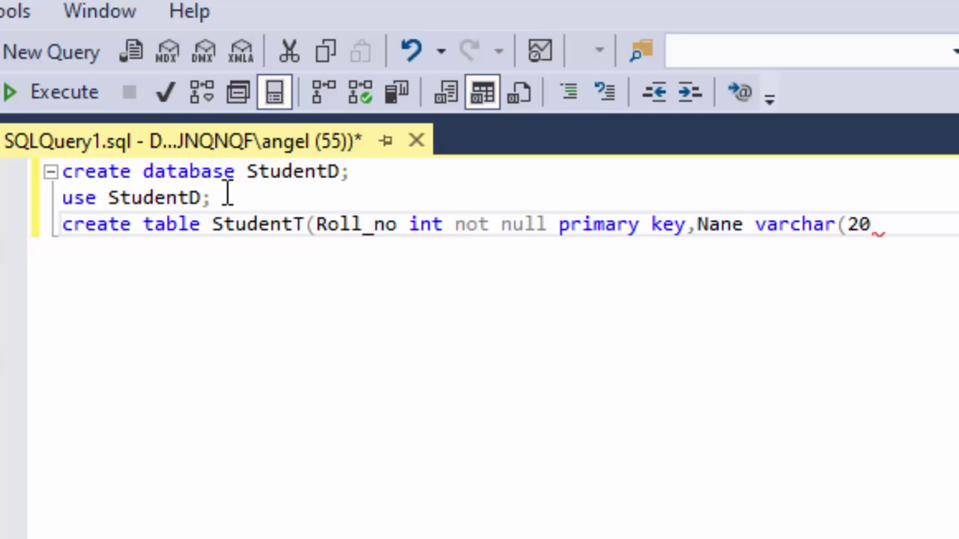
type("))")
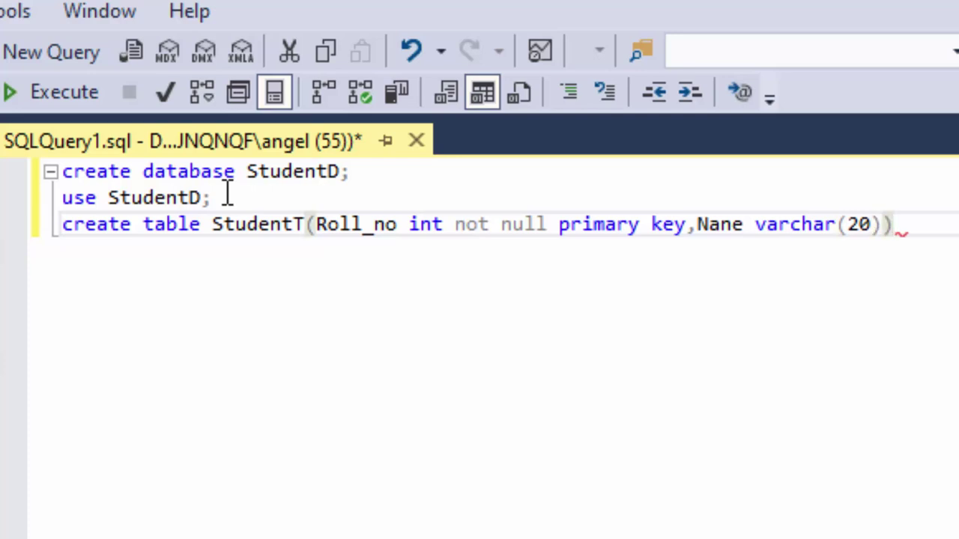
type(";")
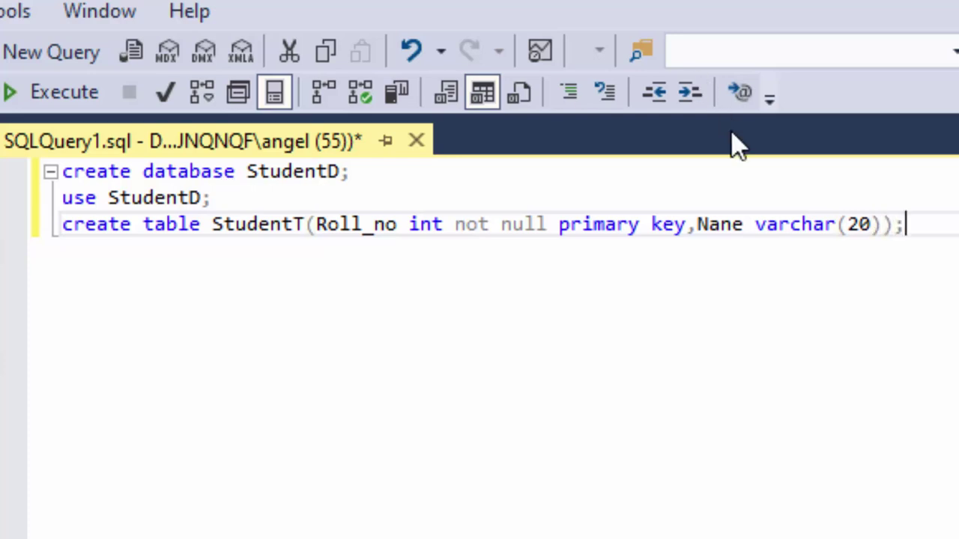
Execute only the create table StudentT statement, then add a new line below it.
mouse_move(936, 222)
left_mouse_down()
mouse_move(653, 238)
mouse_move(25, 246)
left_mouse_up()
left_click(51, 101)
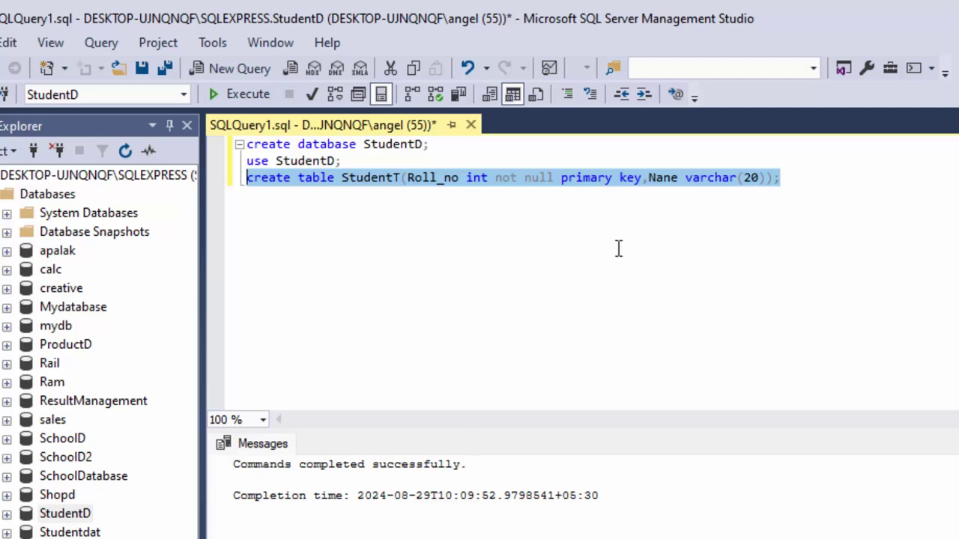
left_click(795, 182)
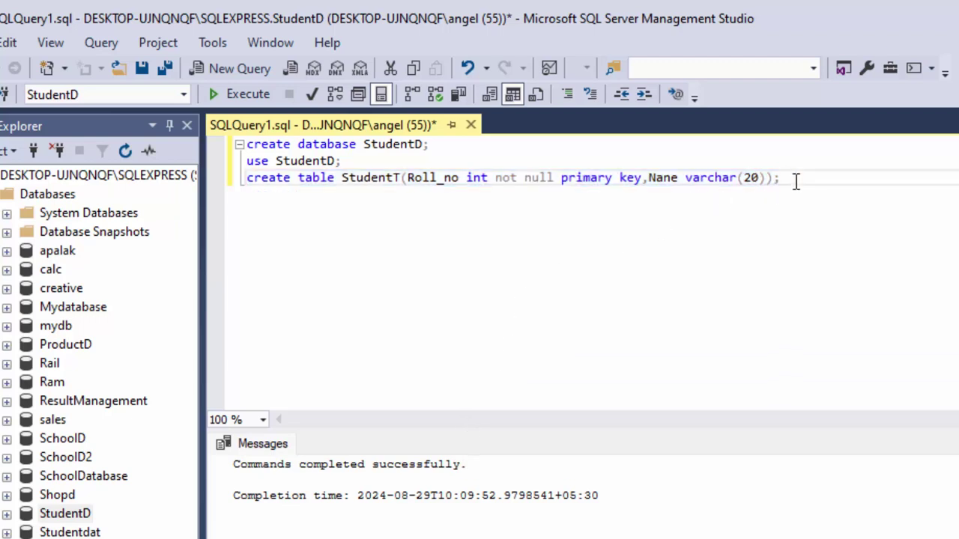
key("Return")
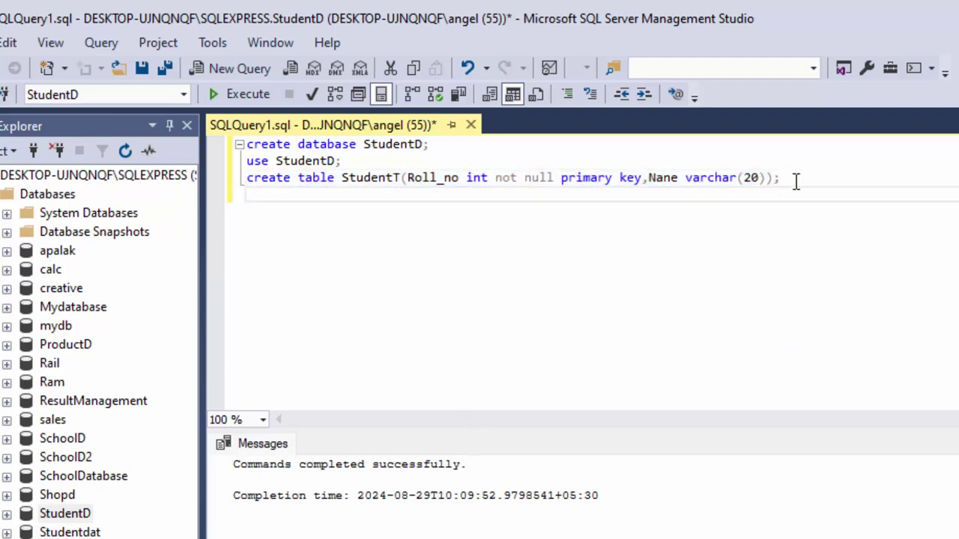
Type 'insert into StudentT(Roll_no,Nane)', using IntelliSense for the table and Roll_no column.
type("insert ")
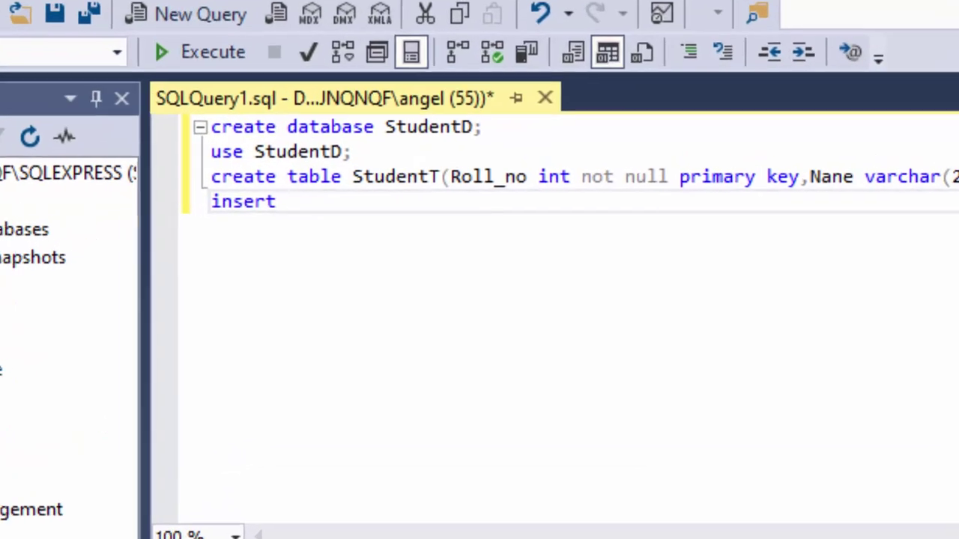
type("i")
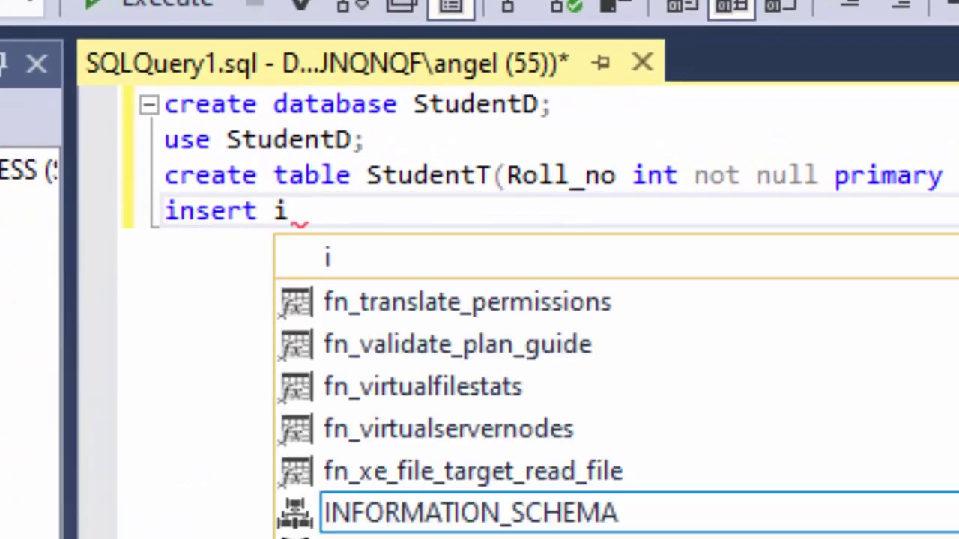
type("no")
key("BackSpace")
type("t")
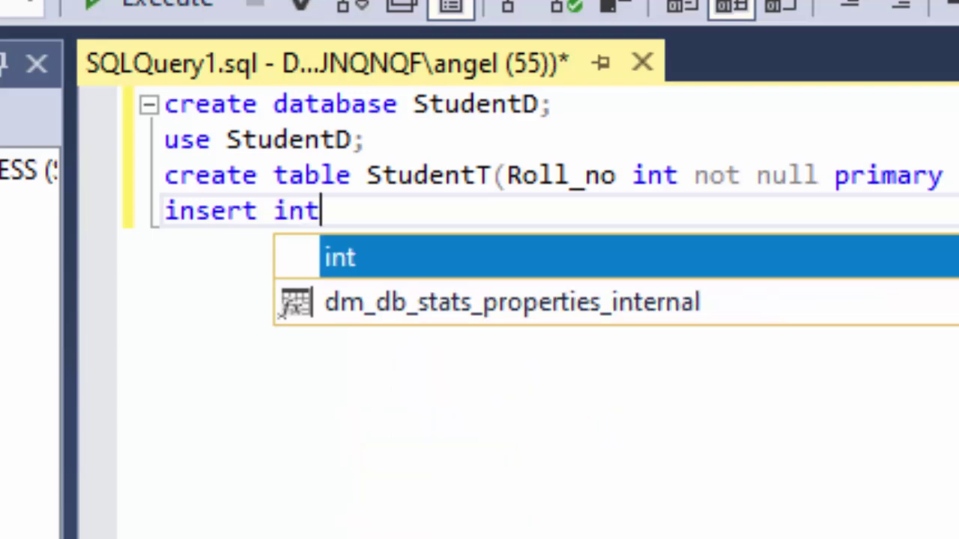
type("o ")
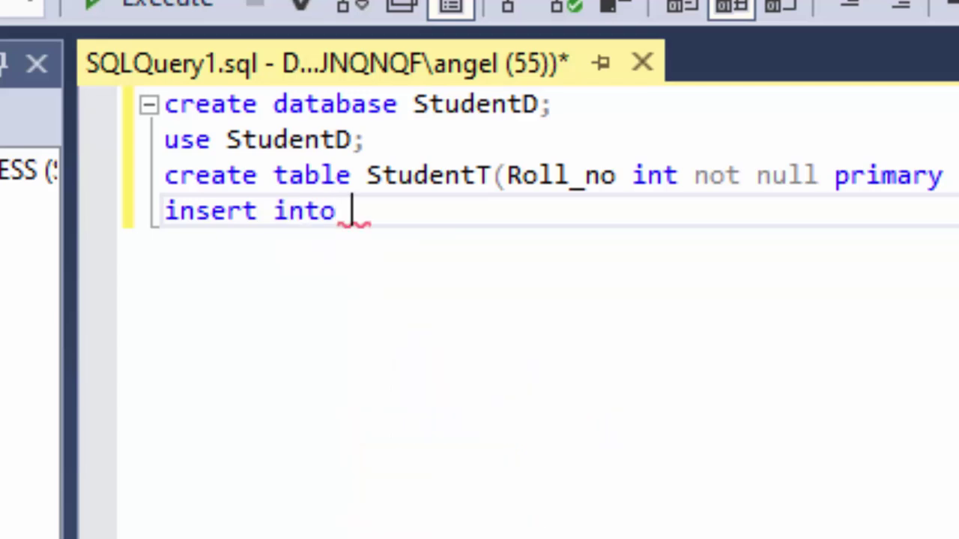
type("S")
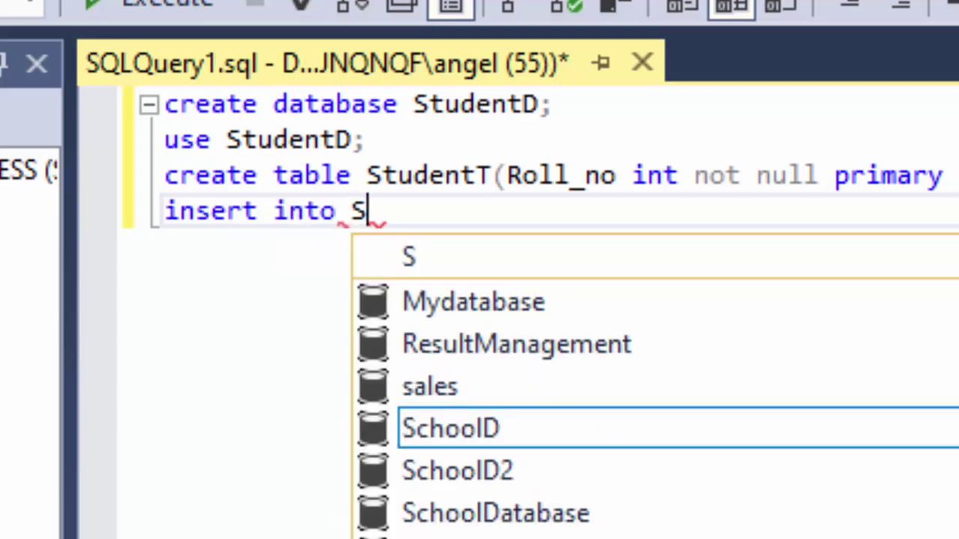
type("t")
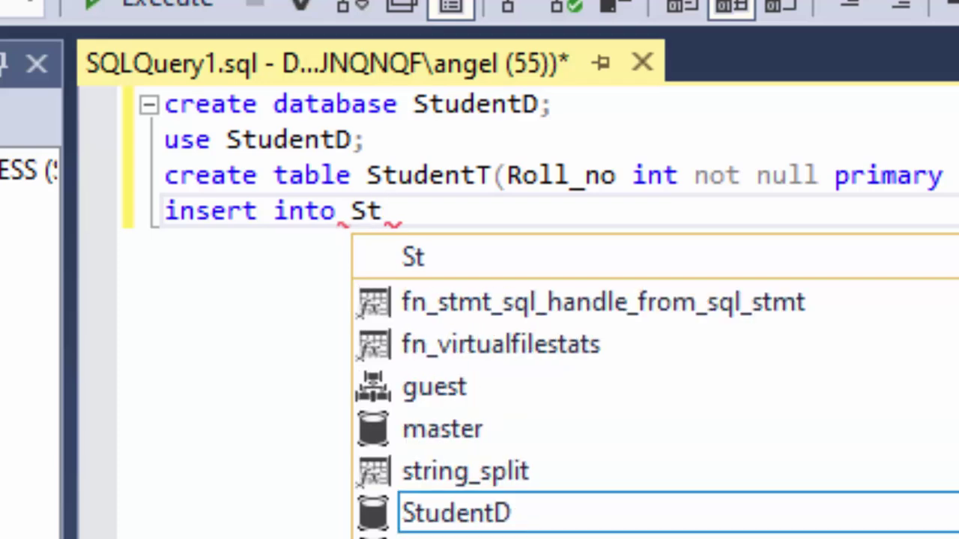
key("Down")
key("Down")
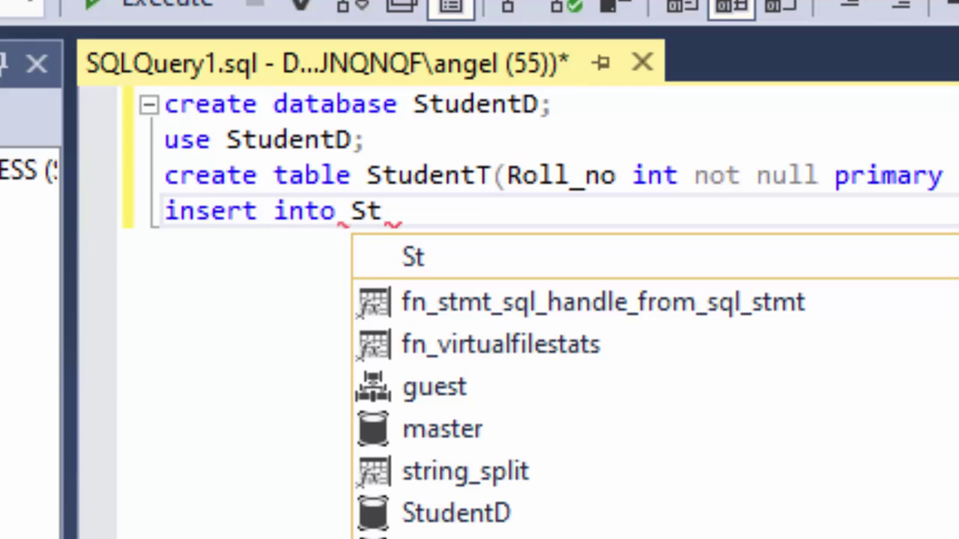
key("Return")
type("(")
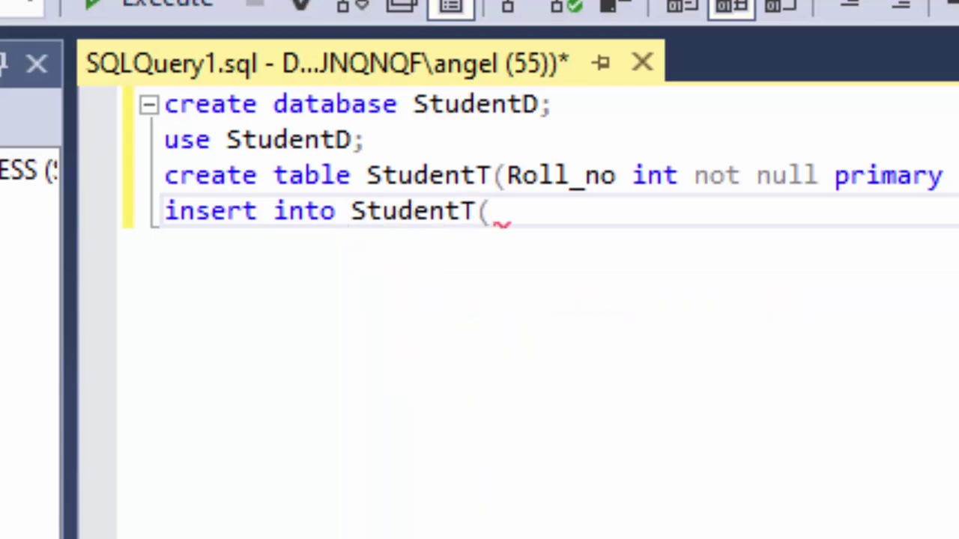
type("Rol")
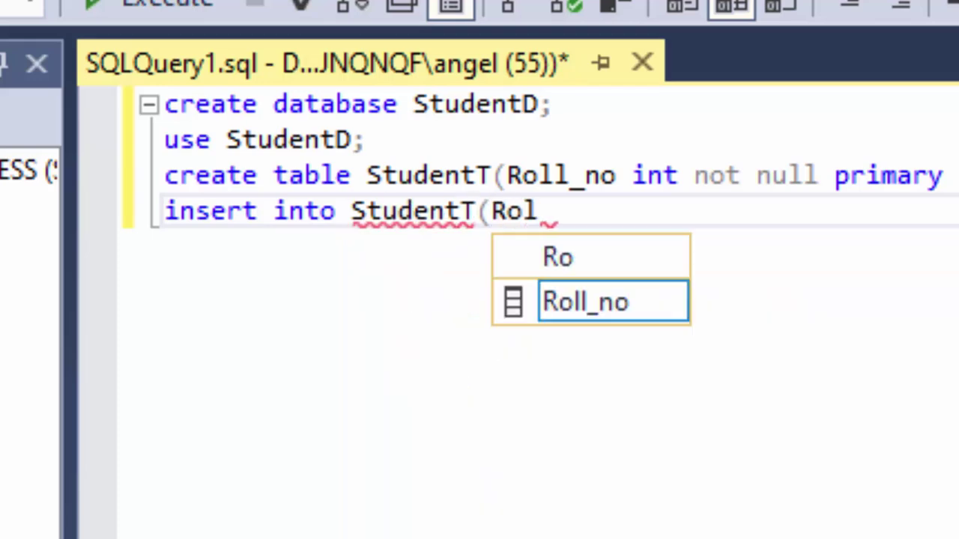
type("l")
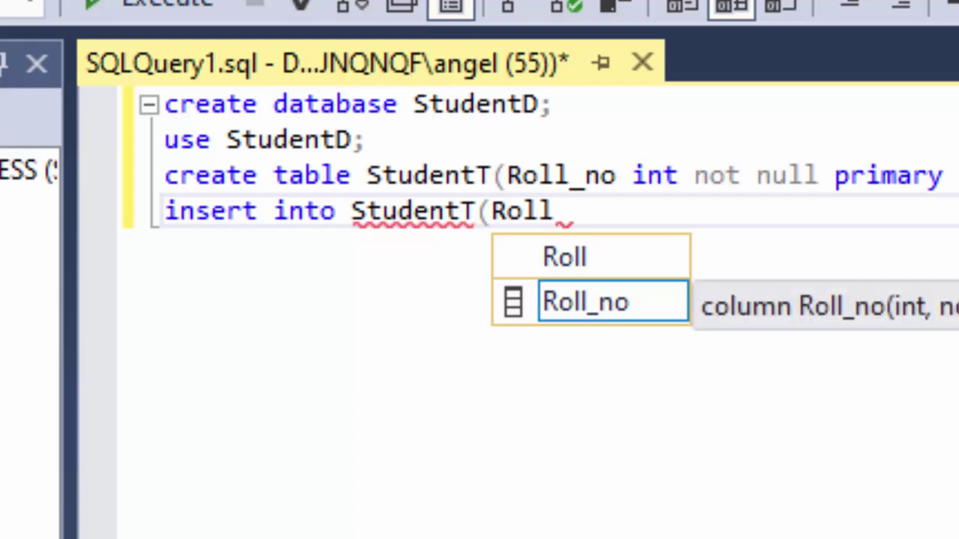
key("Return")
type(",")
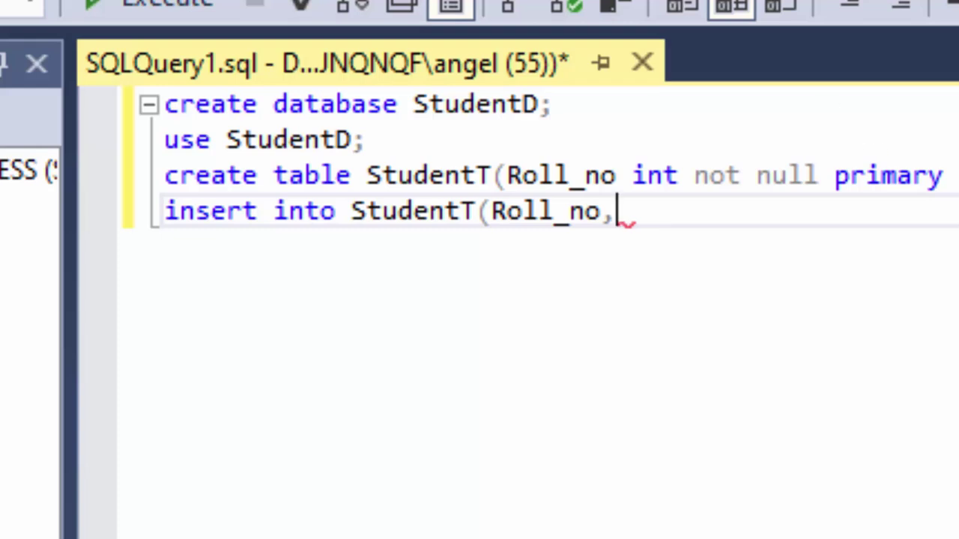
left_click(820, 175)
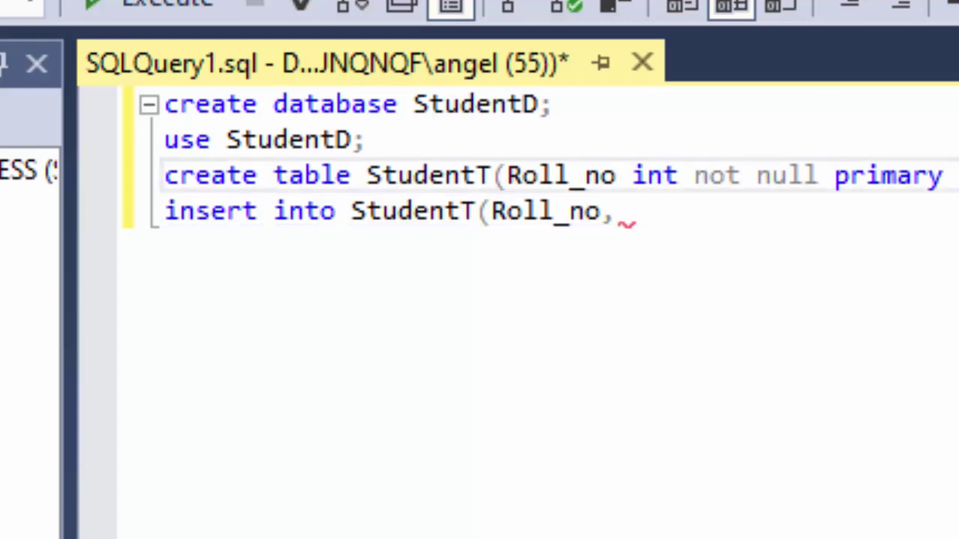
left_click(689, 219)
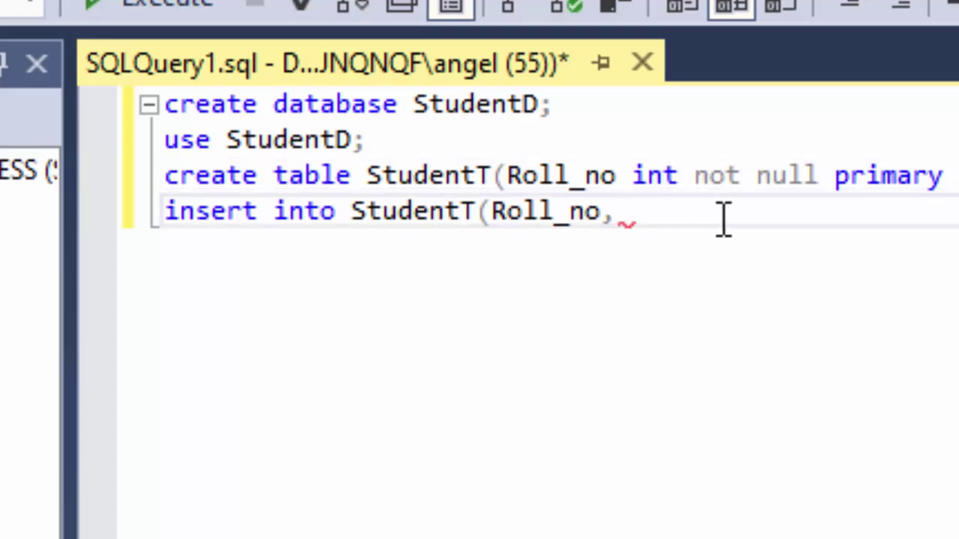
type("Nan")
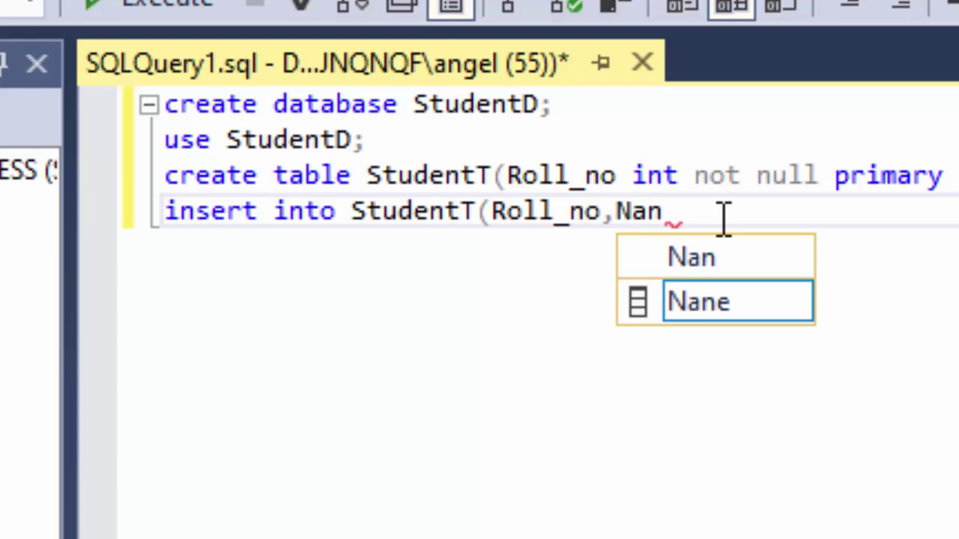
type("e)")
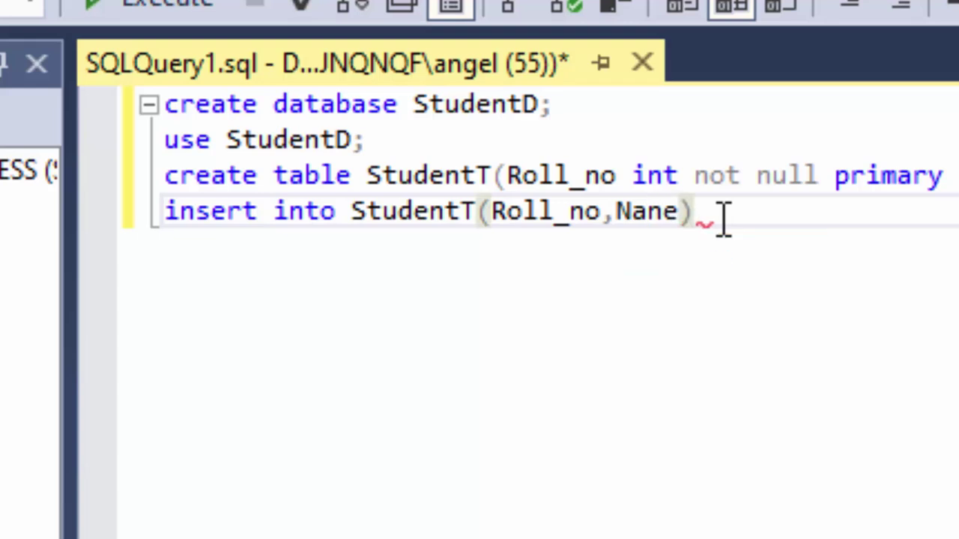
type(";")
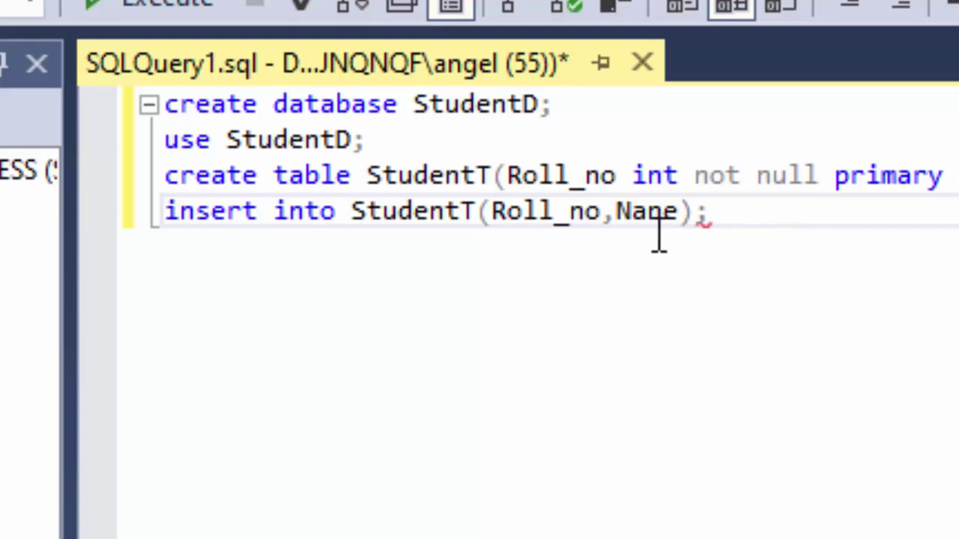
key("BackSpace")
Add 'values(1,'Ram');' on the line below the insert statement.
key("Return")
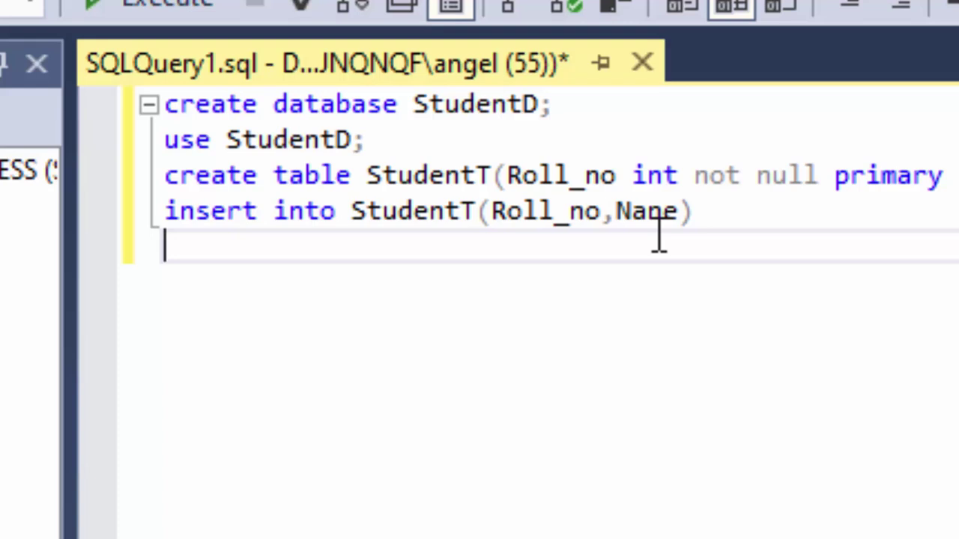
type("valu")
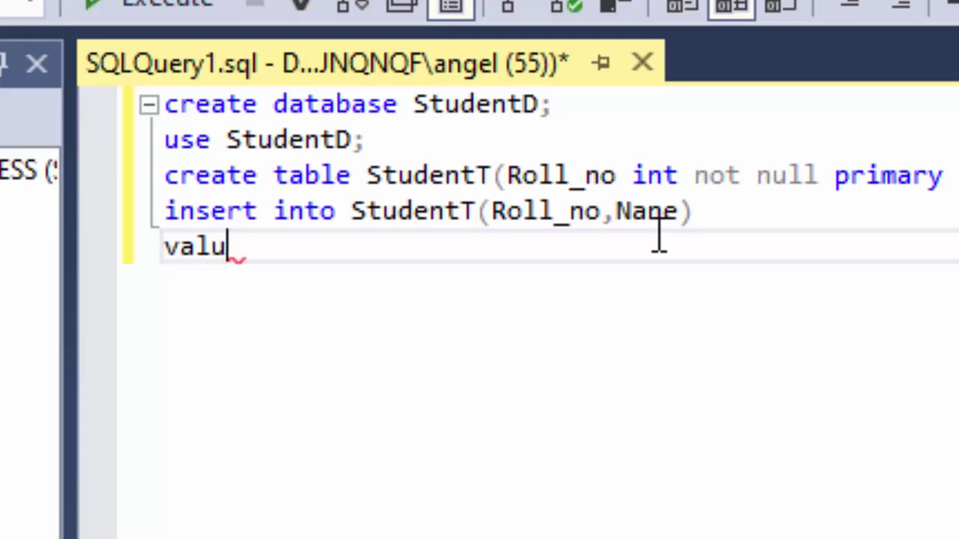
type("es")
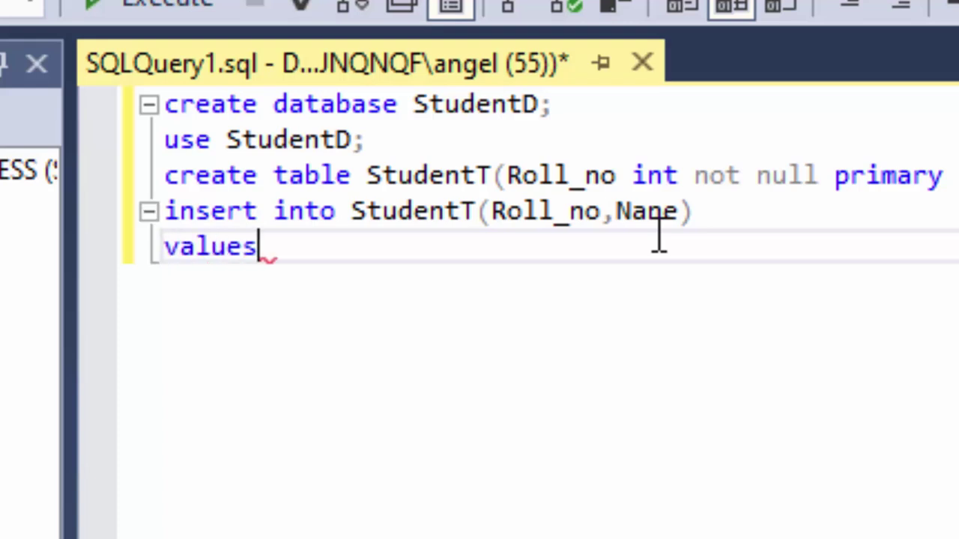
type("(1,")
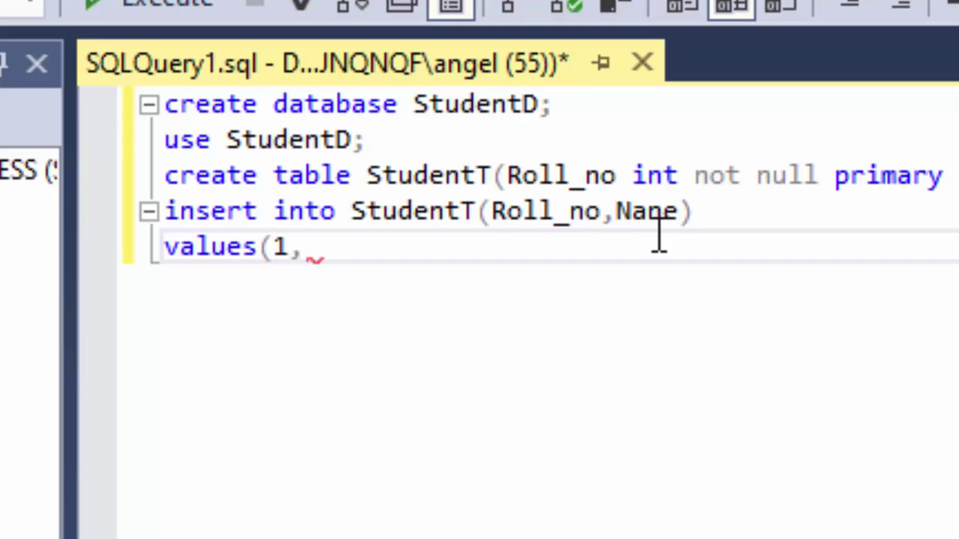
type("'Ra")
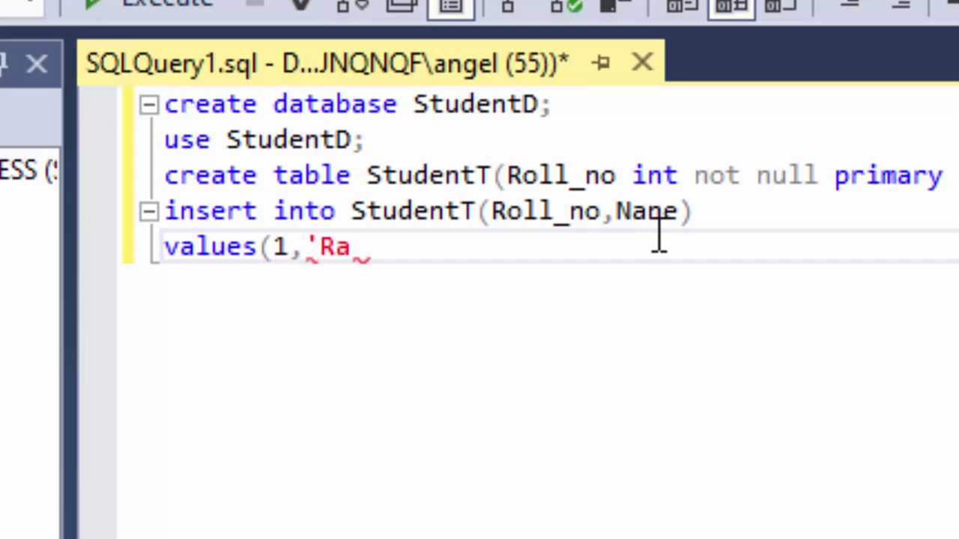
type("m');")
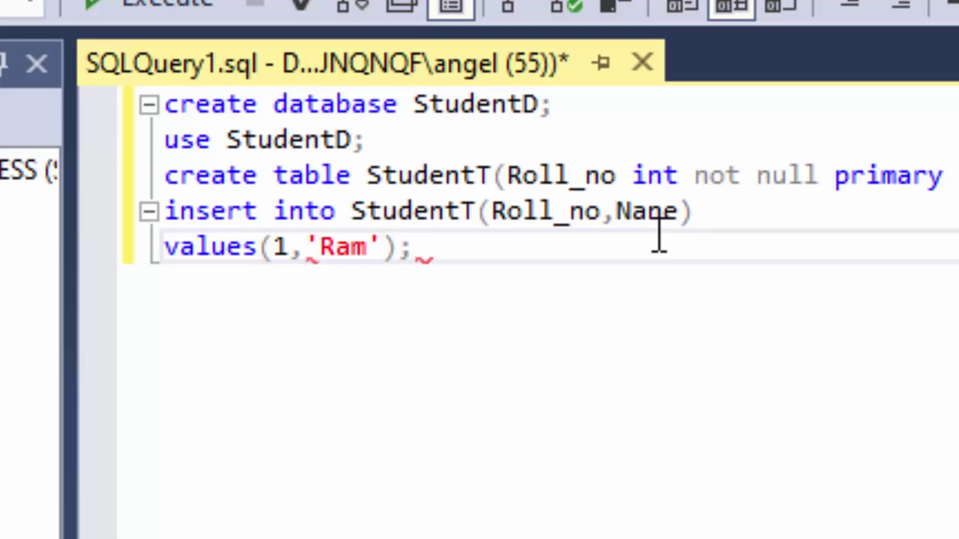
mouse_move(449, 248)
left_mouse_down()
mouse_move(164, 175)
mouse_move(164, 211)
left_mouse_up()
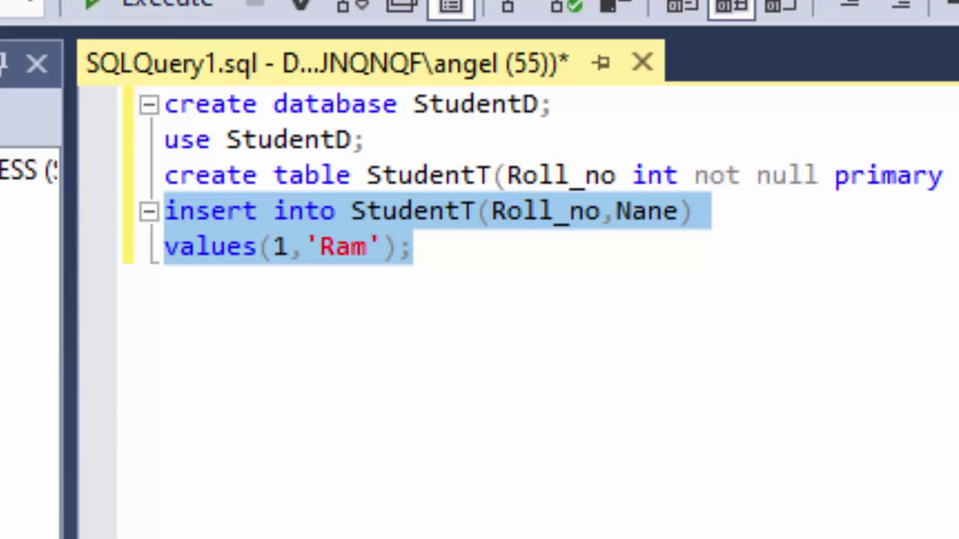
left_click(536, 242)
Type 'select*from StudentT' on a new line, completing StudentT from the IntelliSense list.
key("Return")
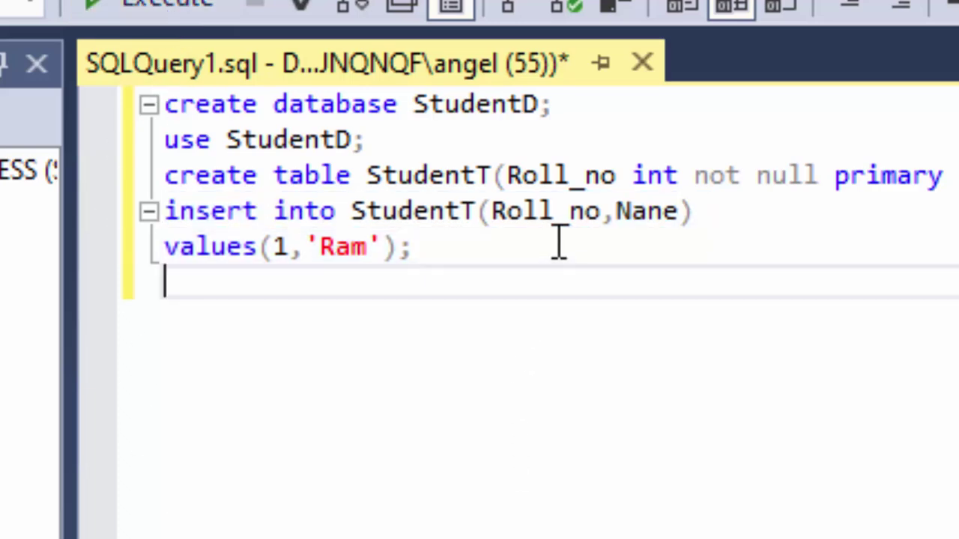
type("select")
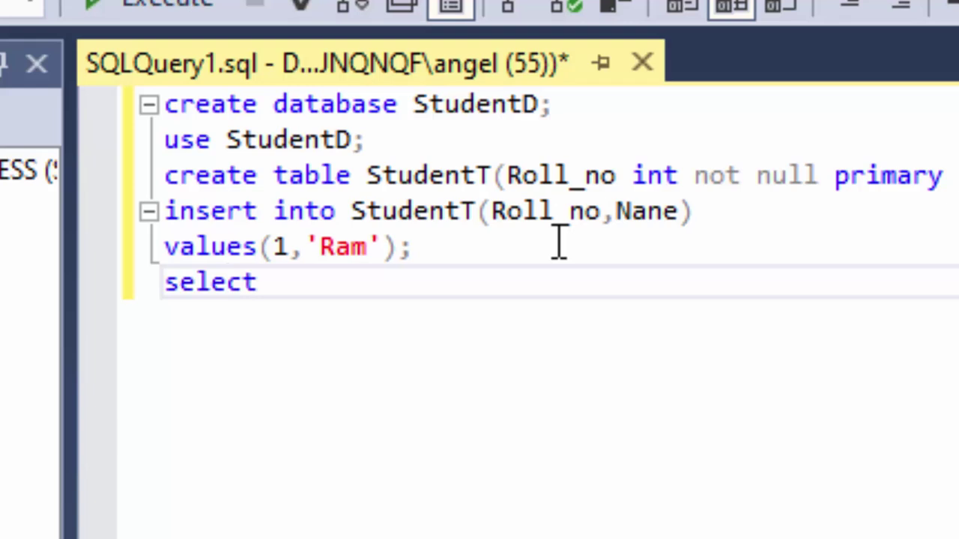
type("&")
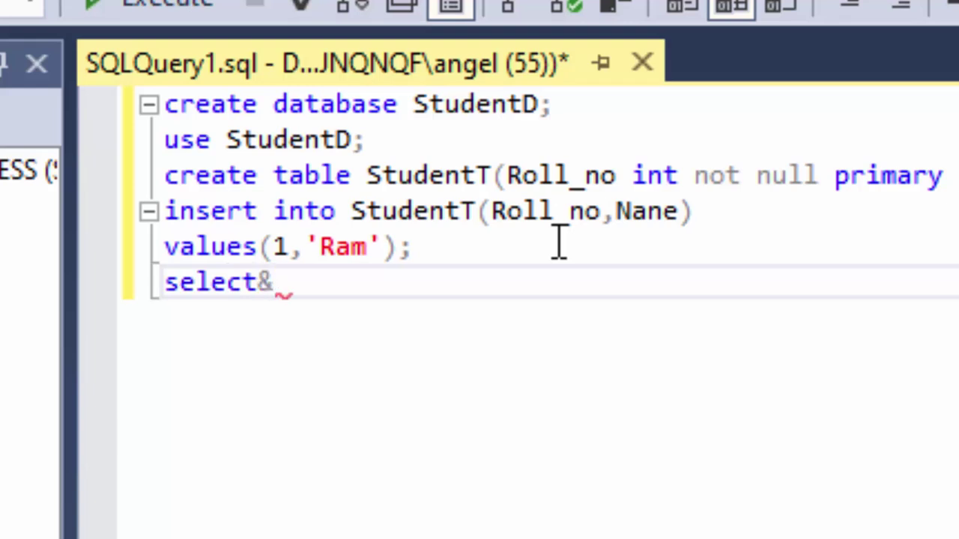
key("BackSpace")
type("*fro")
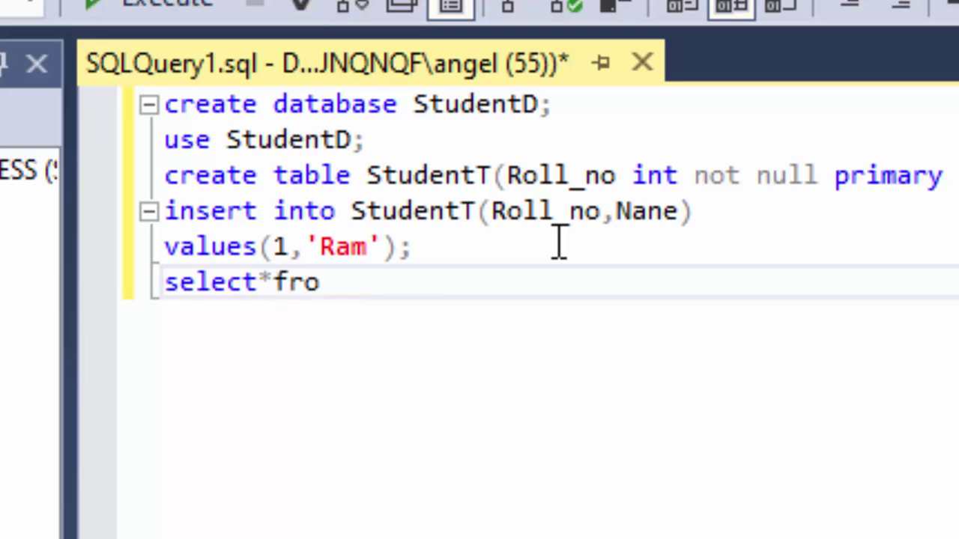
type("m")
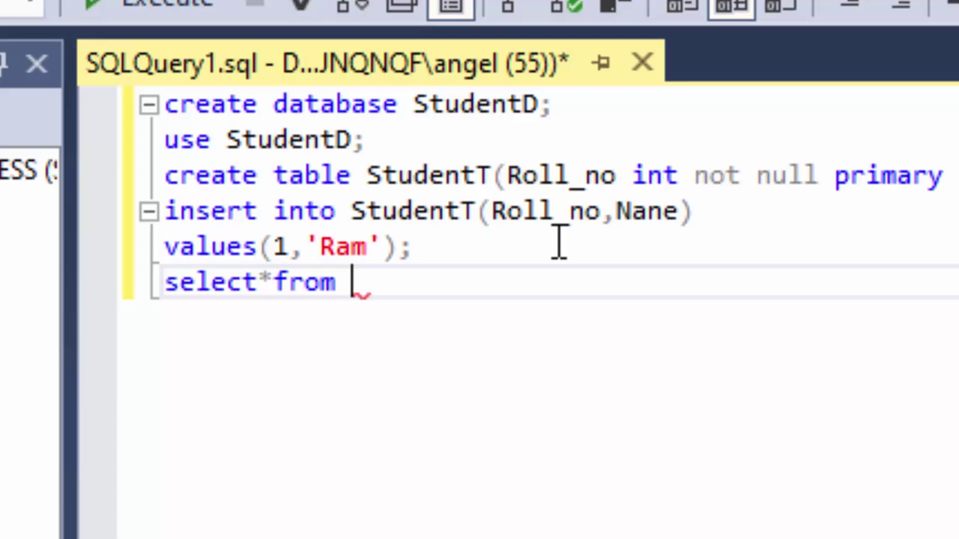
type("Stu")
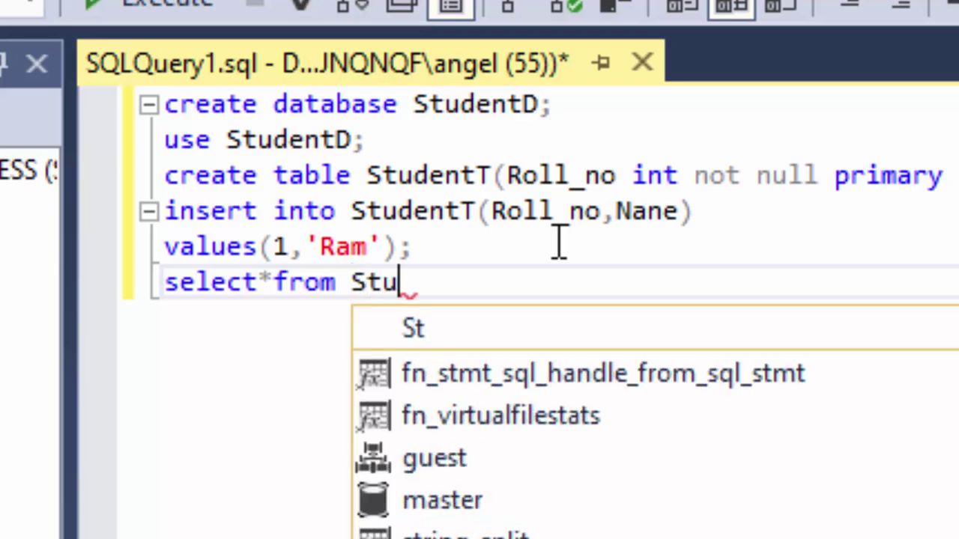
key("Down")
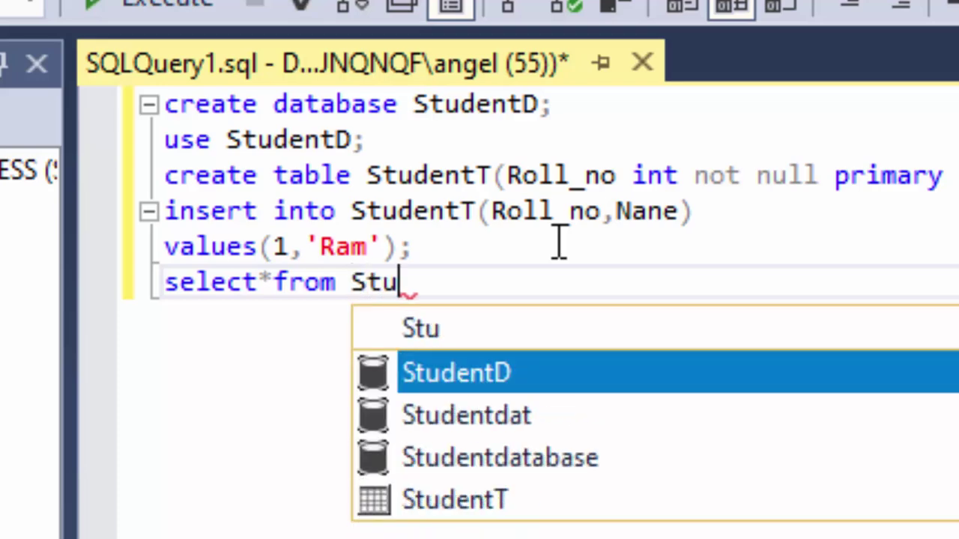
key("Down")
key("Down")
key("Down")
key("Tab")
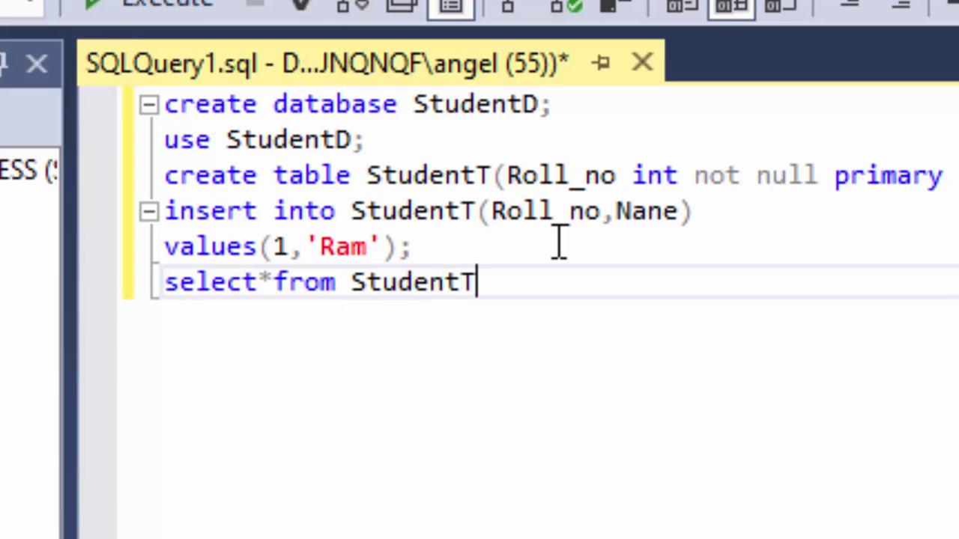
Add the semicolon and execute 'select*from StudentT;' to show the row 1, Ram.
type(";")
left_click_drag(520, 284, 126, 305)
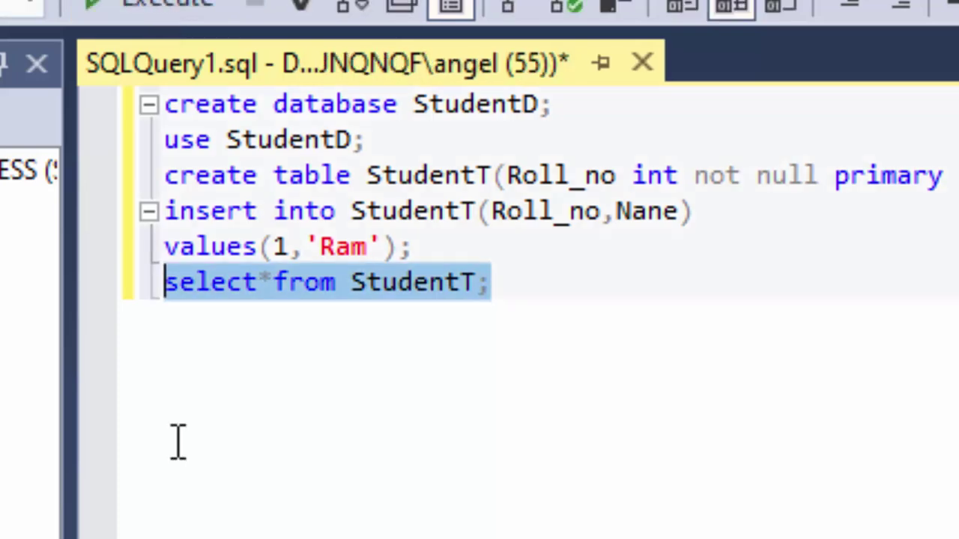
left_click(165, 283)
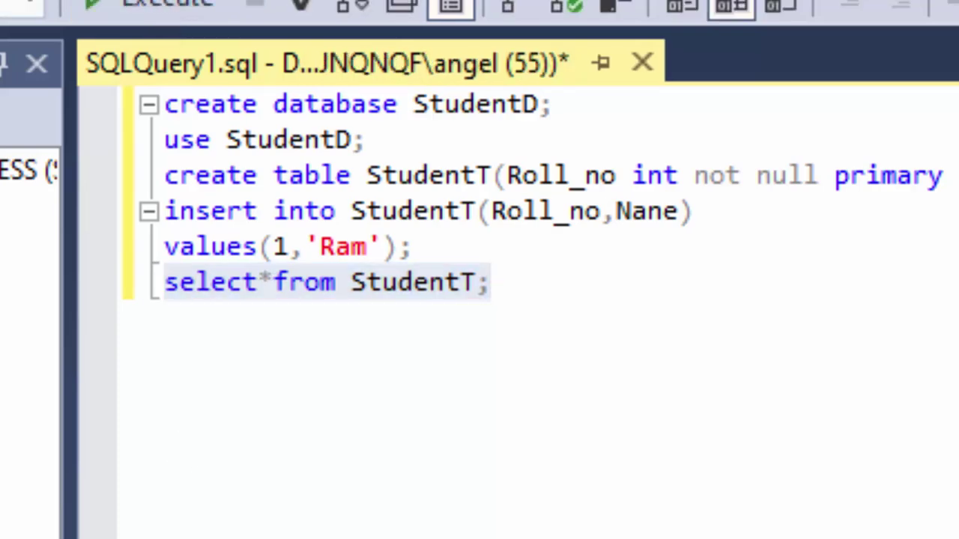
key("F5")
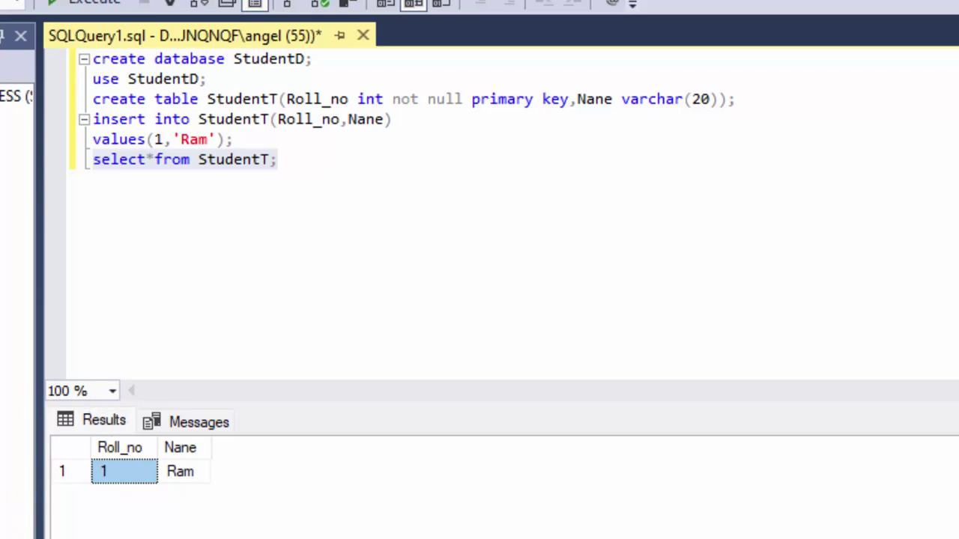
key("super")
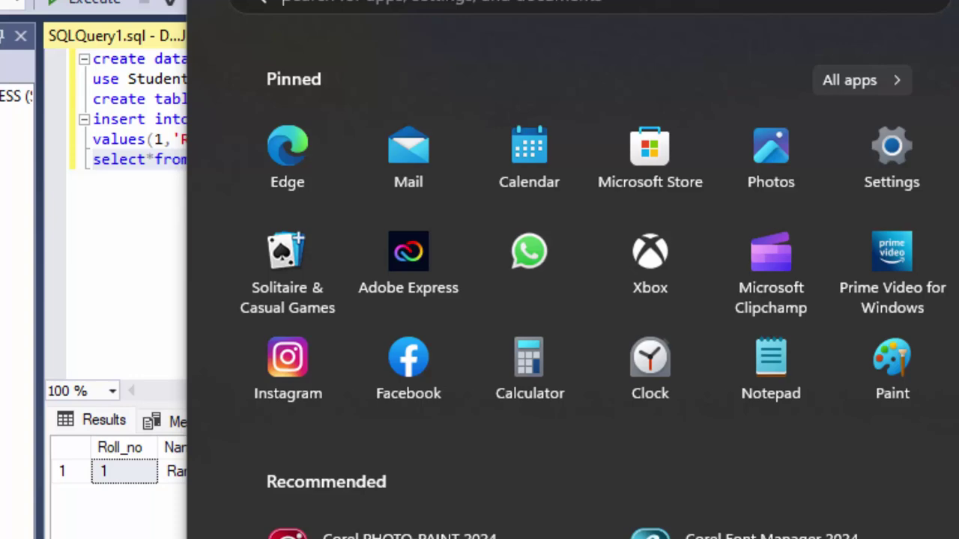
key("Escape")
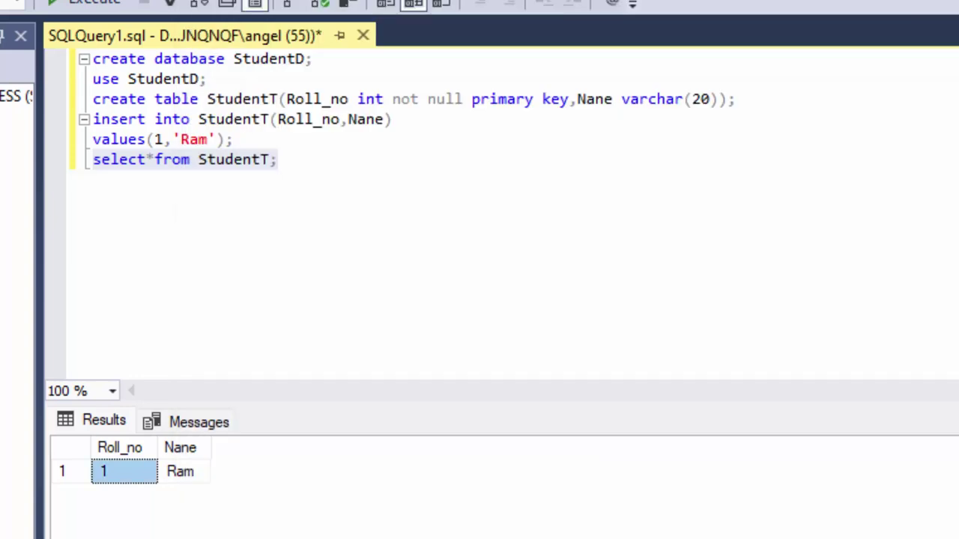